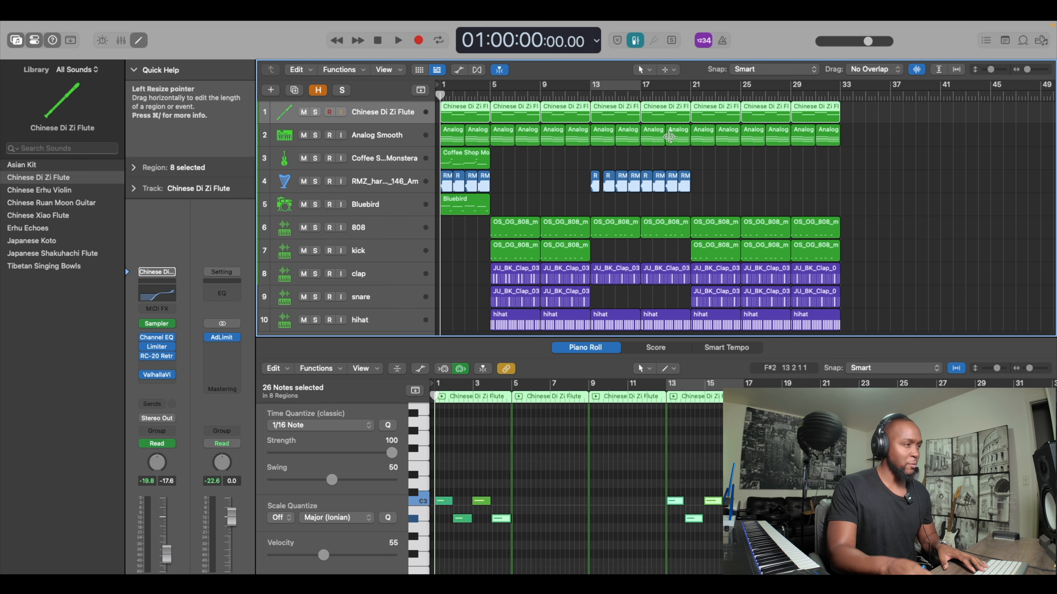
# - Look over the arrangement's tracks and play the intro from the start
pyautogui.scroll(-3, 479, 120)
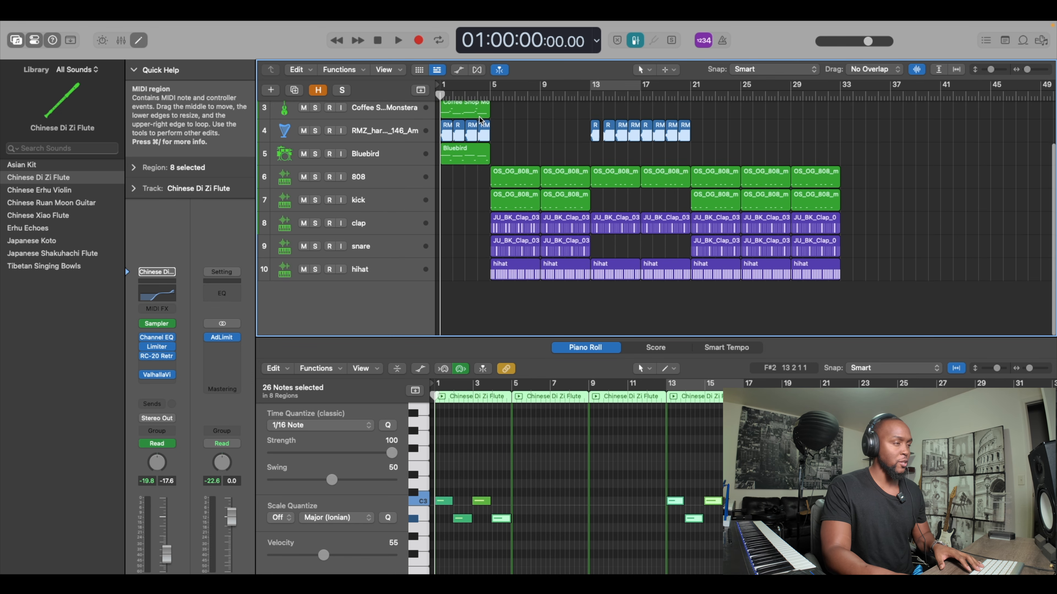
pyautogui.scroll(3, 470, 119)
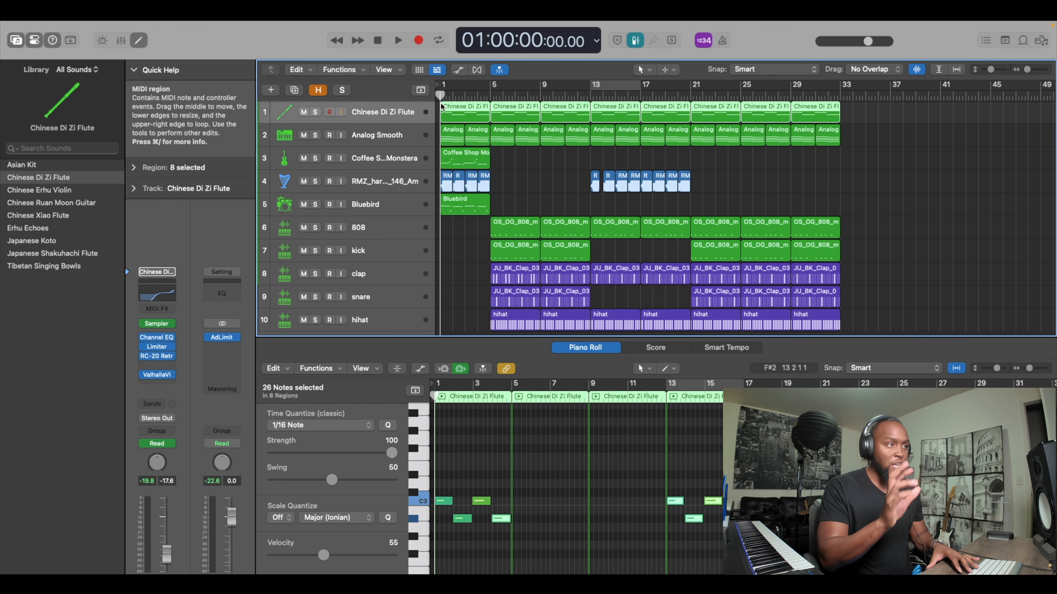
pyautogui.press('space')
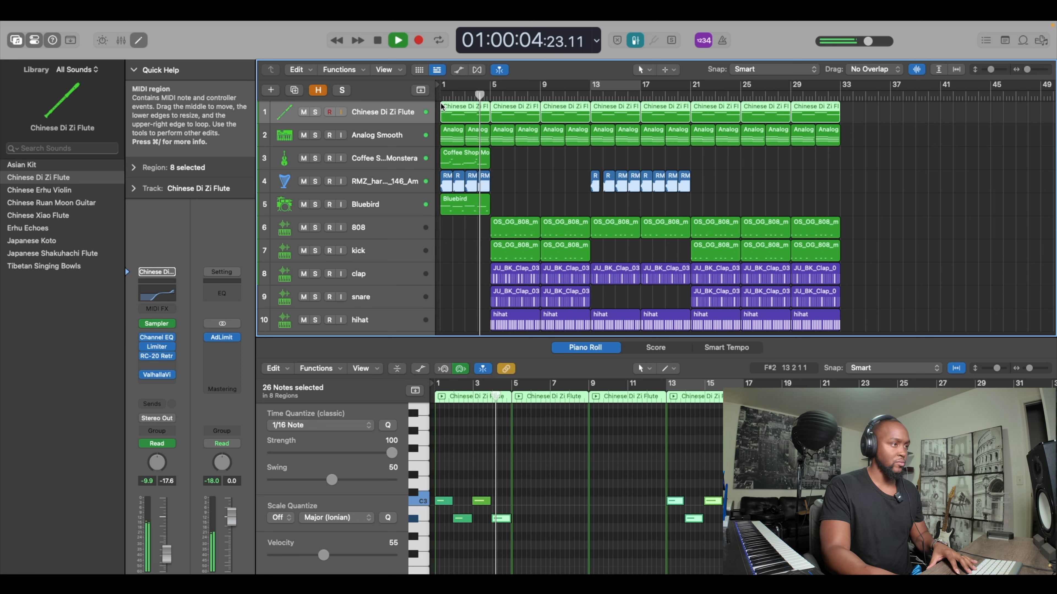
pyautogui.press('space')
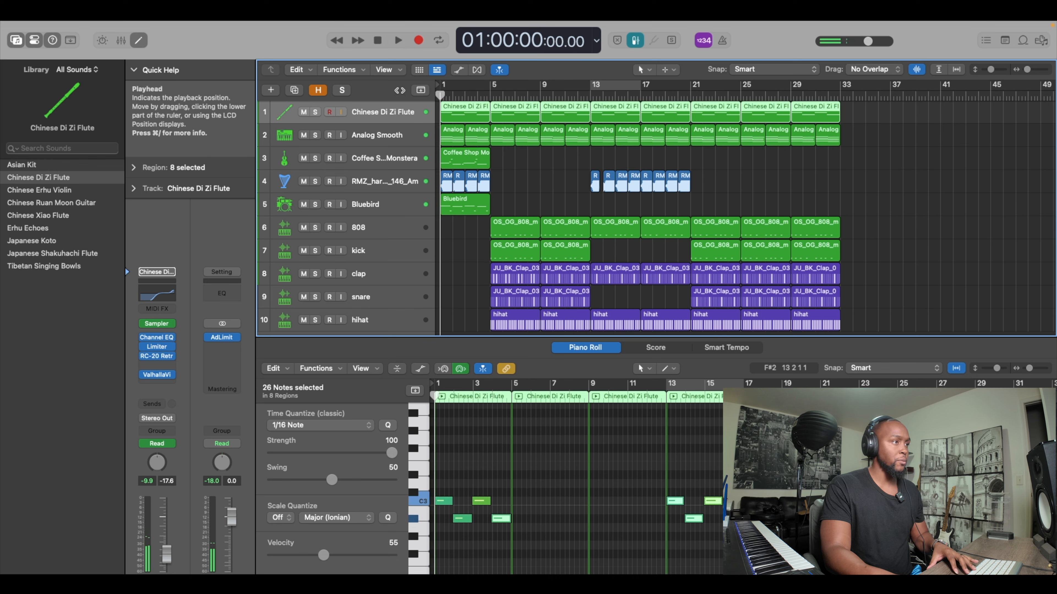
# - Solo the Chinese Di Zi Flute track and examine its Channel EQ curve
pyautogui.click(315, 112)
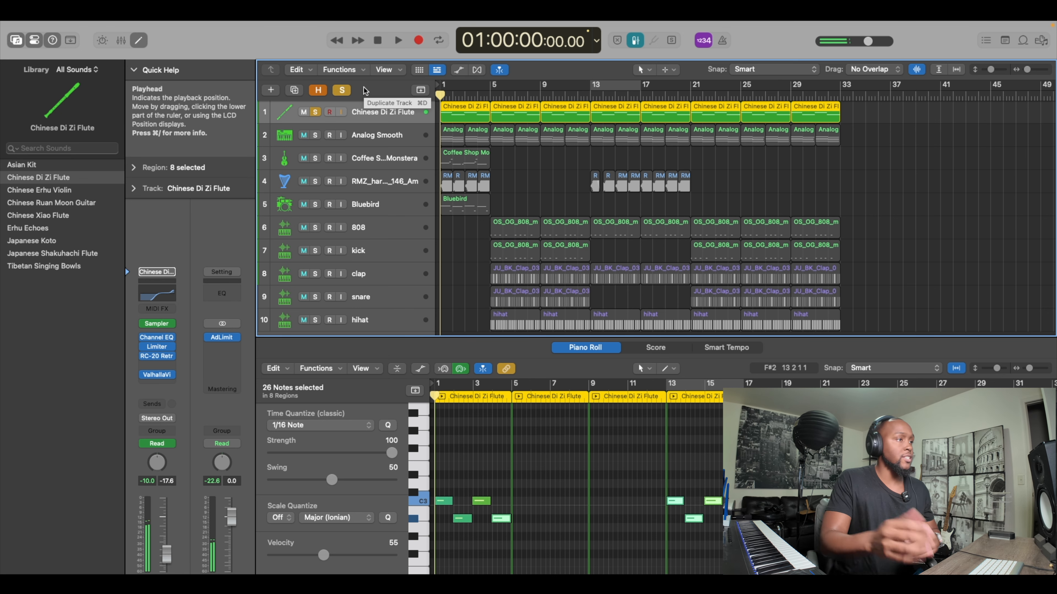
pyautogui.click(540, 94)
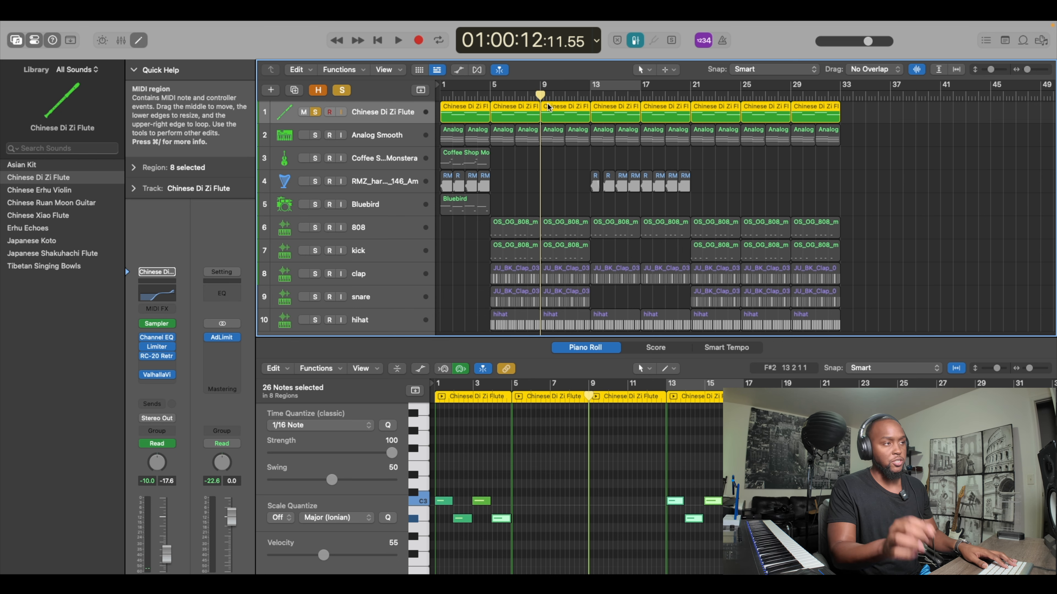
pyautogui.press('Return')
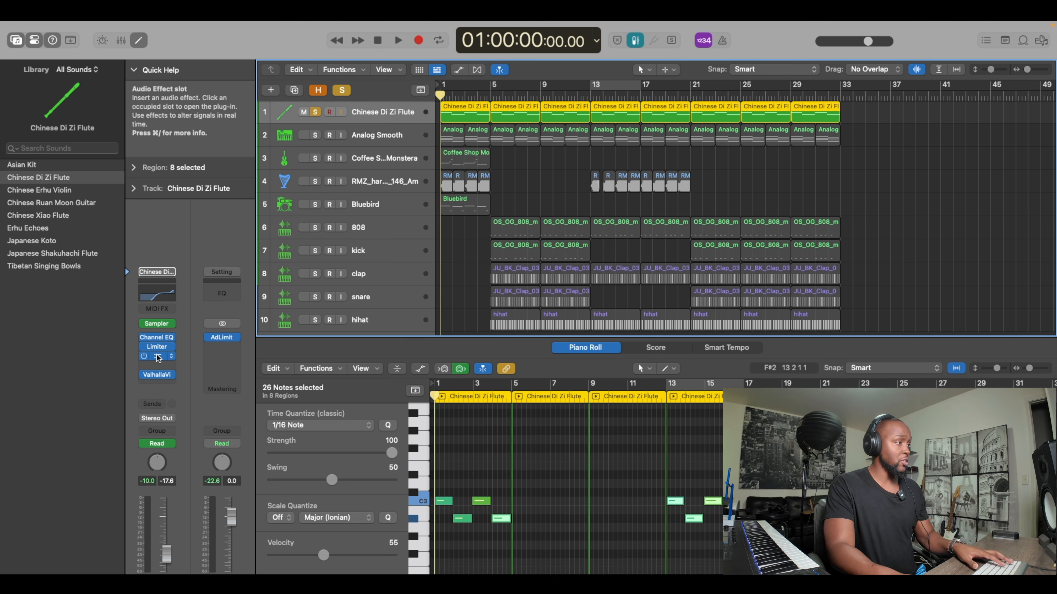
pyautogui.click(157, 340)
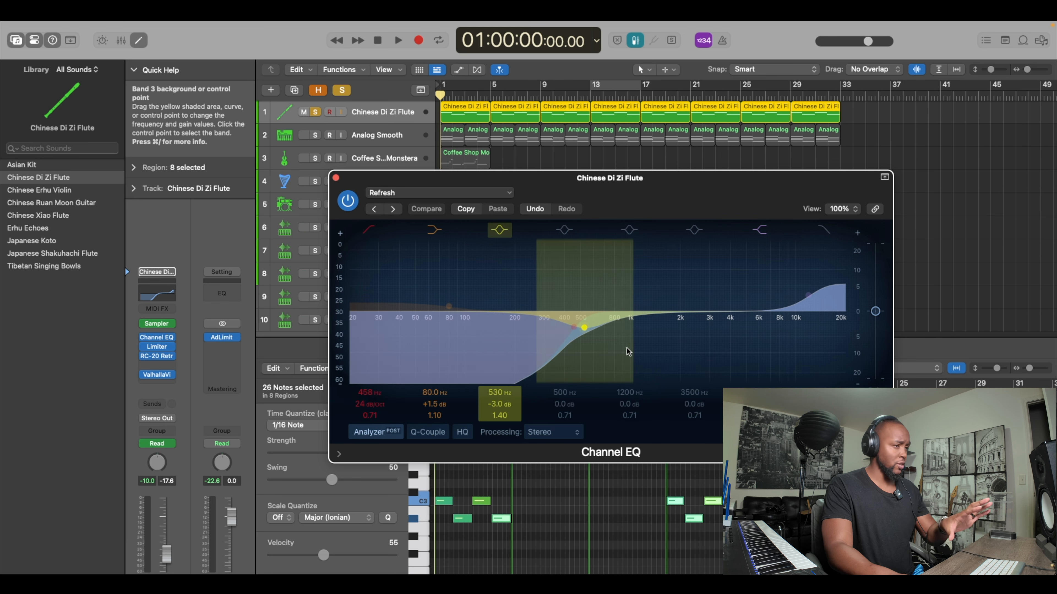
pyautogui.click(335, 178)
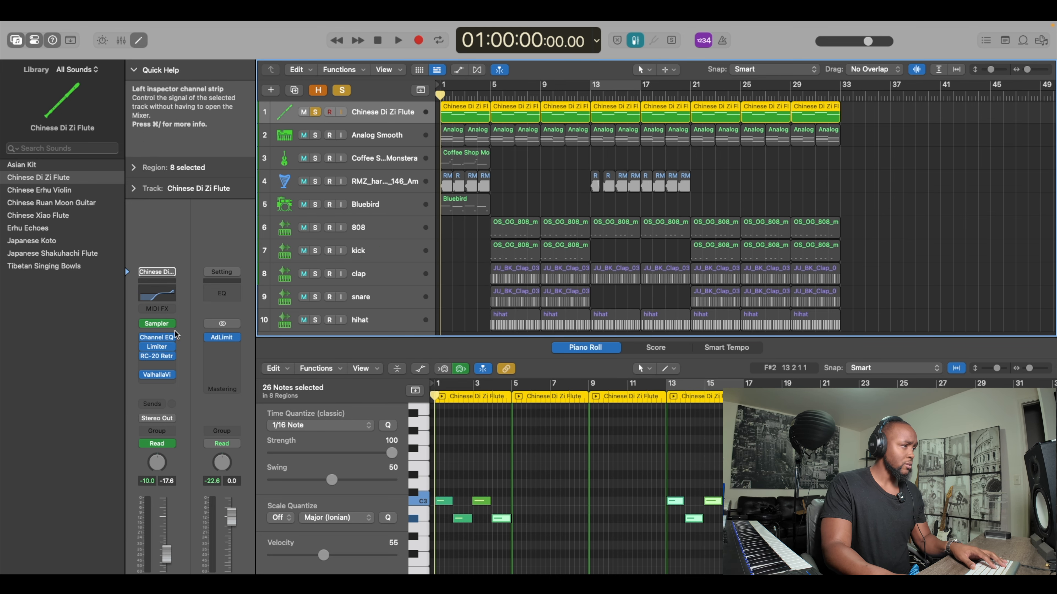
# - Compare the flute's sound with its Limiter bypassed and enabled during playback, leaving the Limiter on
pyautogui.press('space')
pyautogui.click(157, 347)
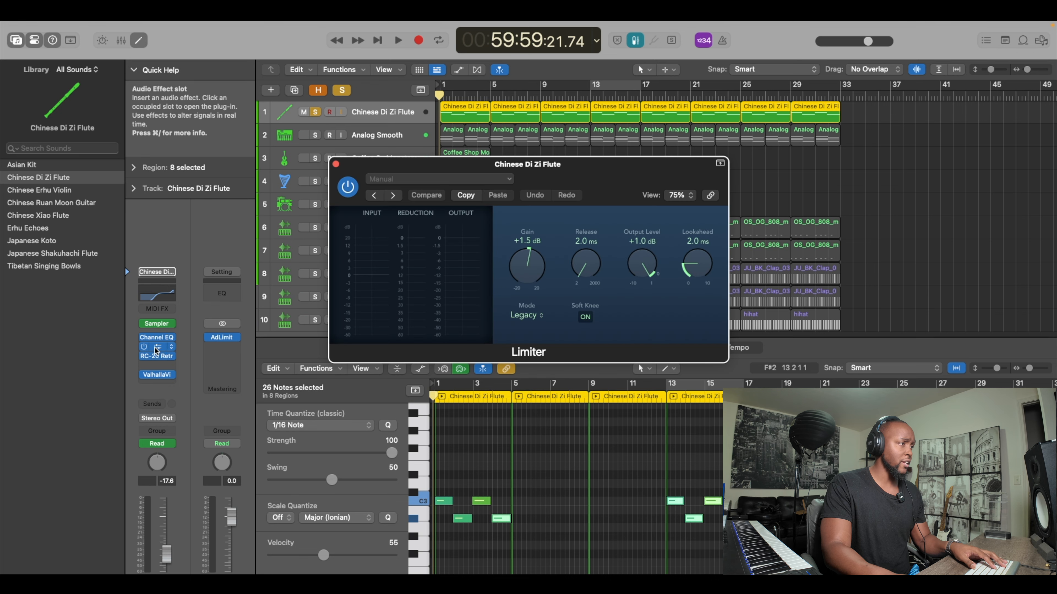
pyautogui.press('space')
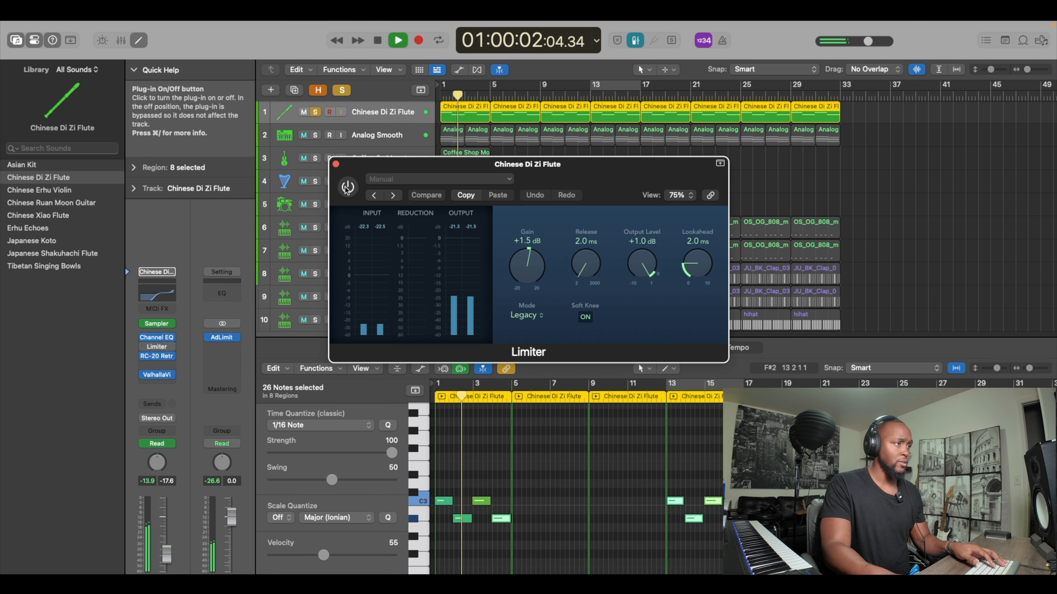
pyautogui.click(345, 188)
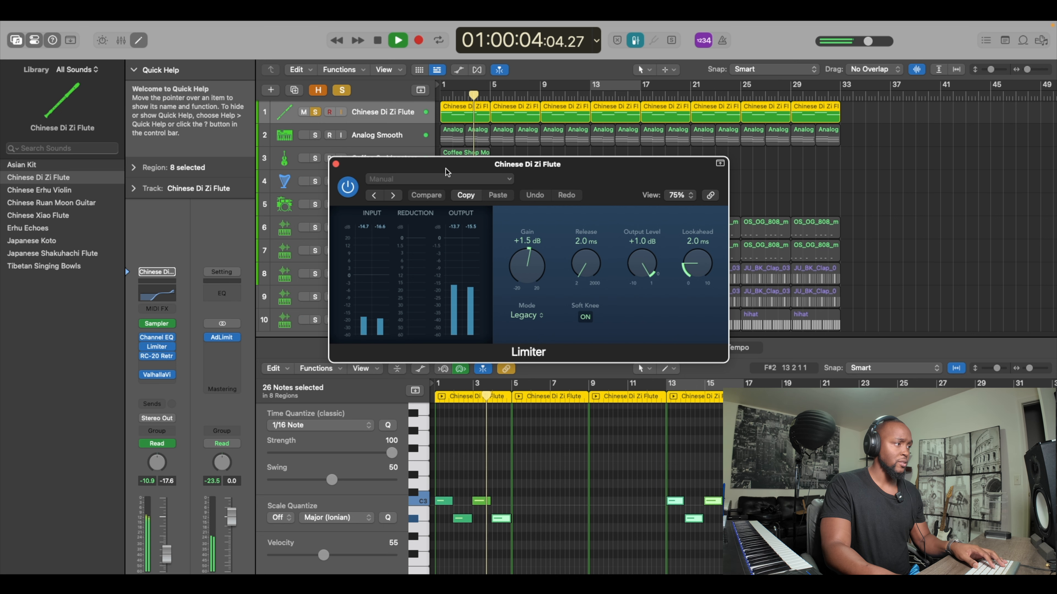
pyautogui.press('space')
pyautogui.click(336, 164)
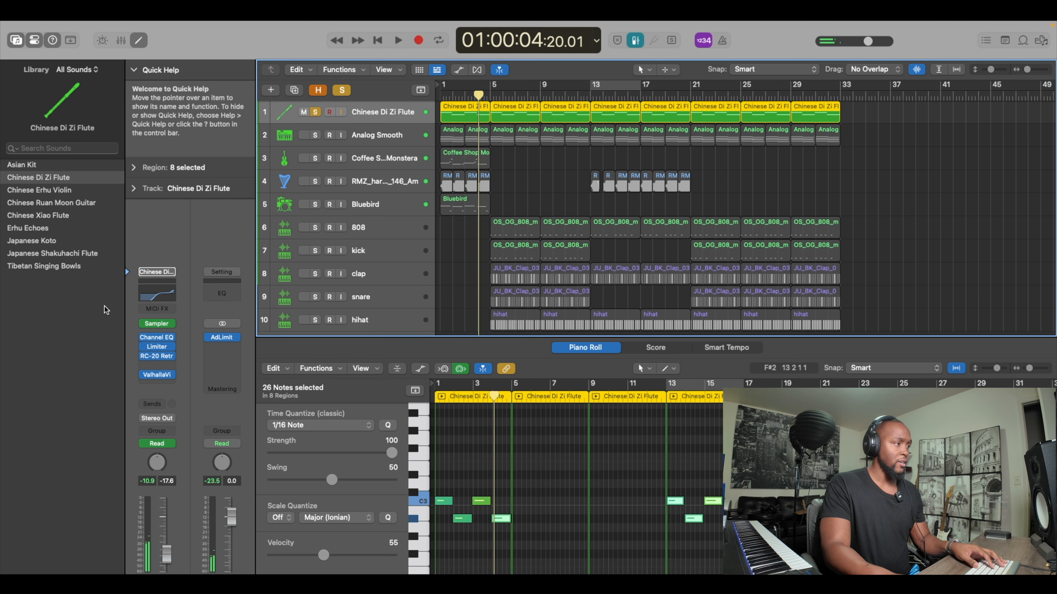
# - Compare the flute's sound with RC-20 Retro Color enabled and bypassed, leaving the effect on
pyautogui.click(155, 356)
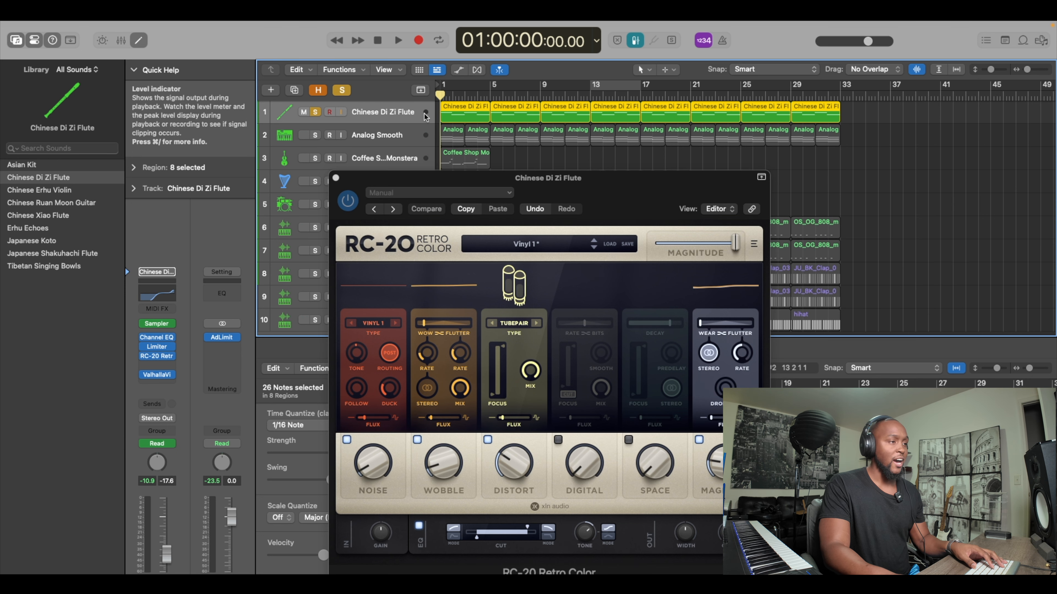
pyautogui.moveTo(504, 183); pyautogui.dragTo(533, 192)
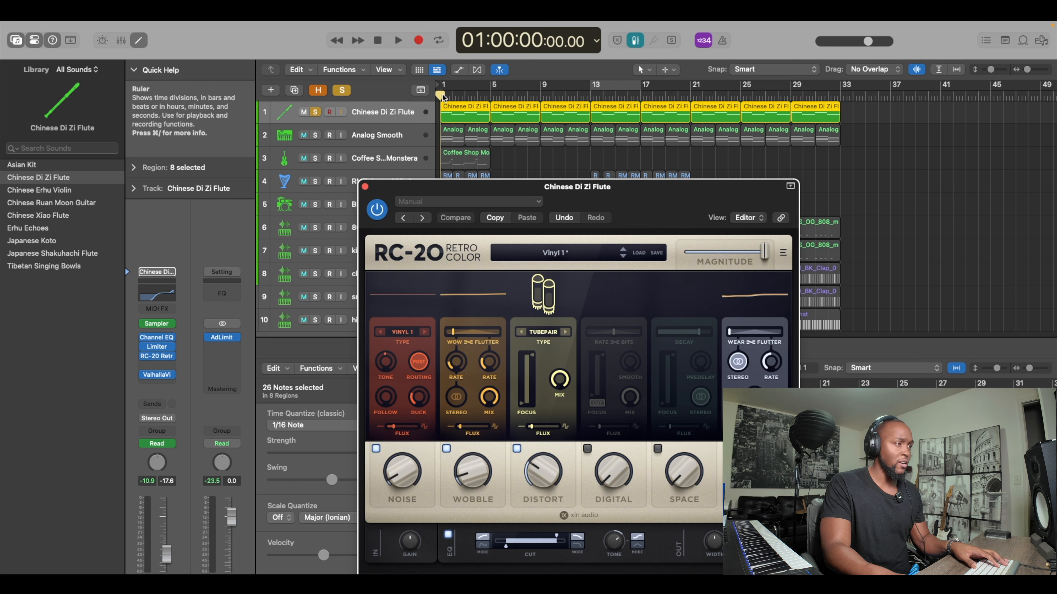
pyautogui.press('space')
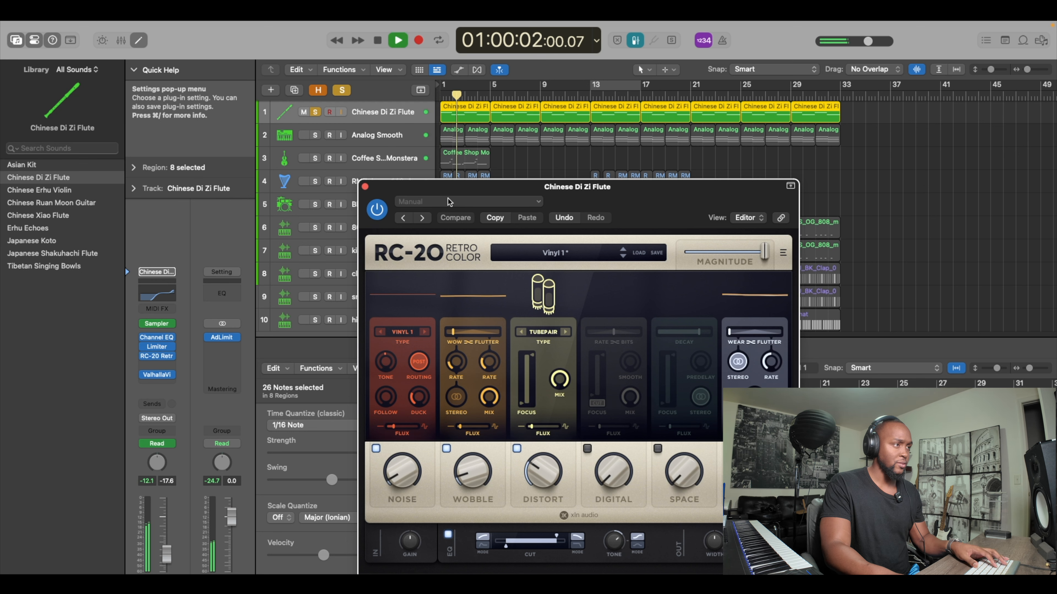
pyautogui.press('space')
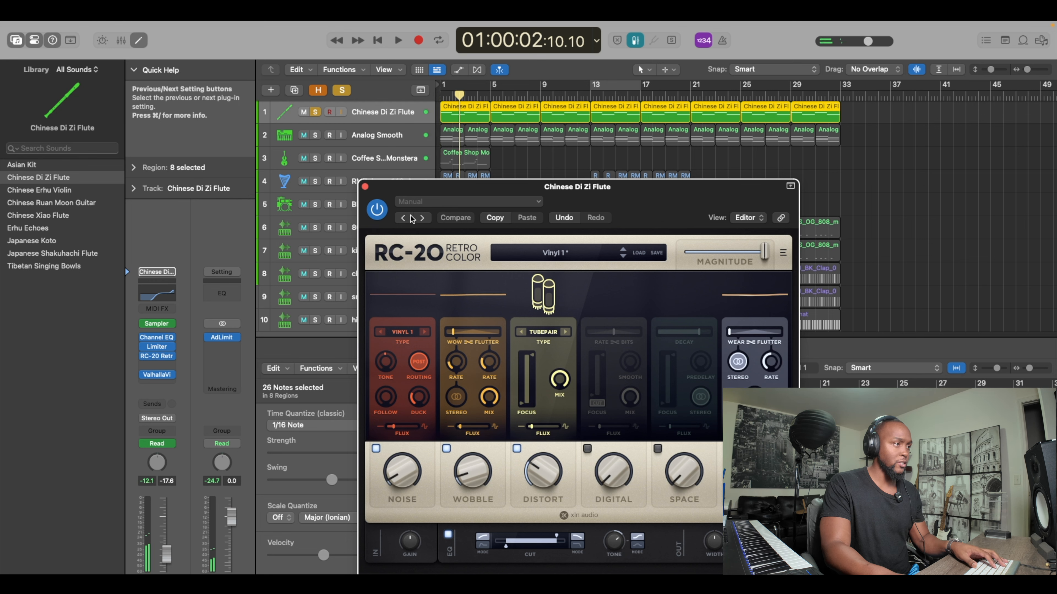
pyautogui.moveTo(459, 96); pyautogui.dragTo(433, 104)
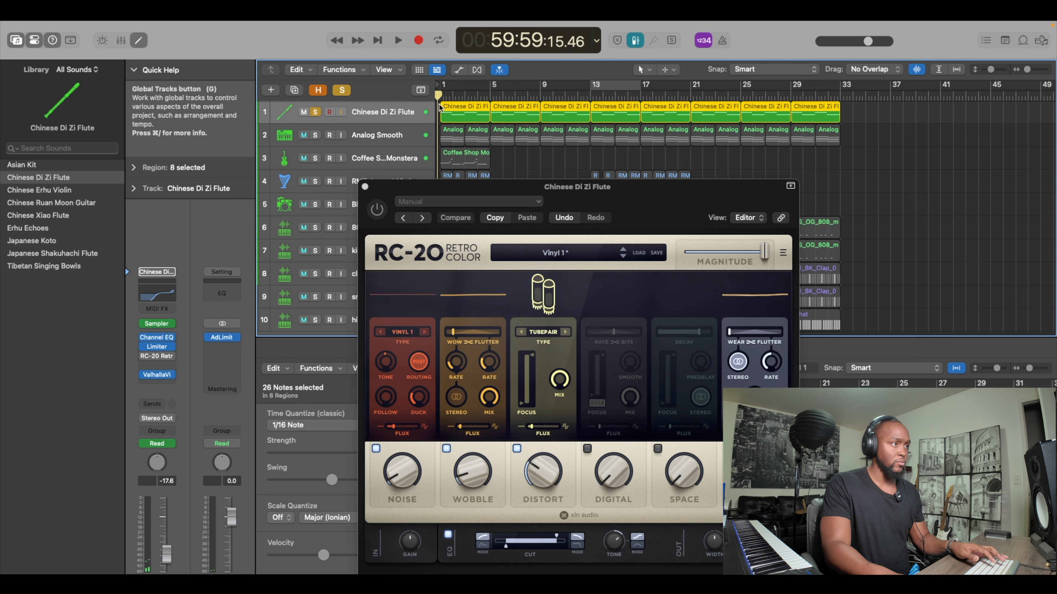
pyautogui.press('space')
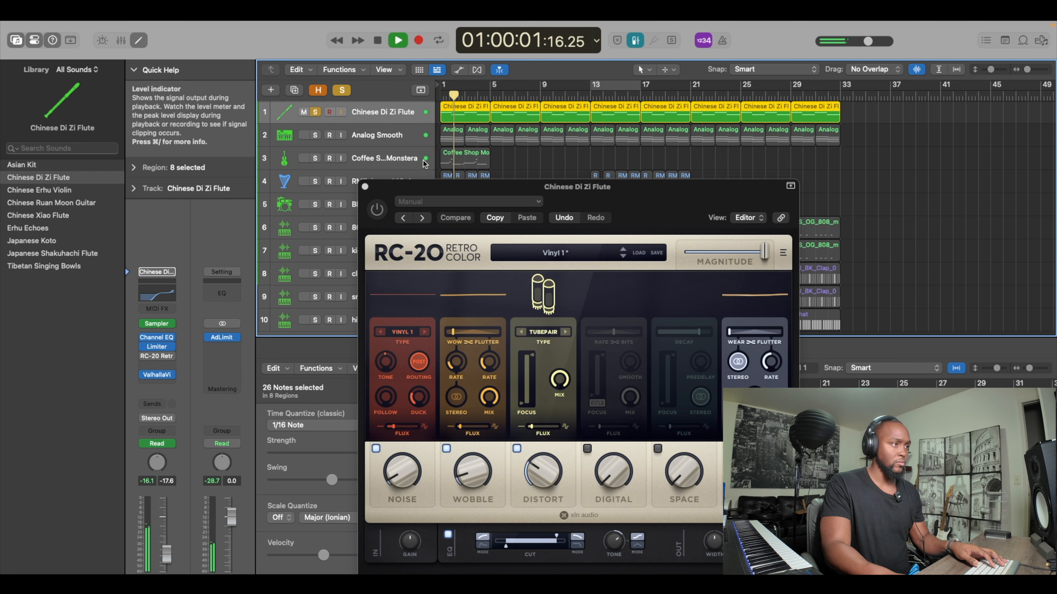
pyautogui.click(378, 210)
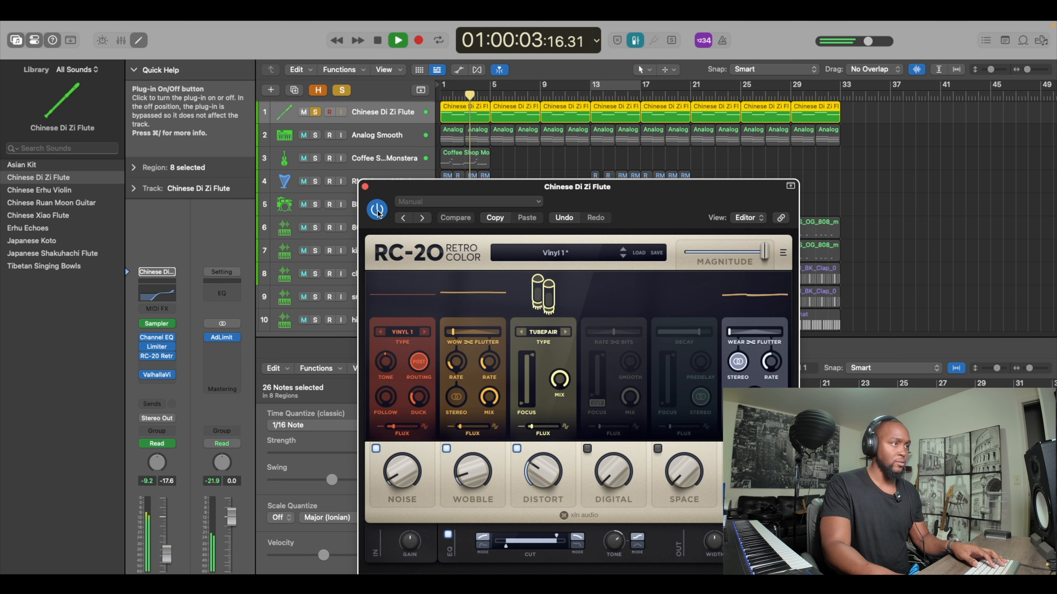
pyautogui.press('space')
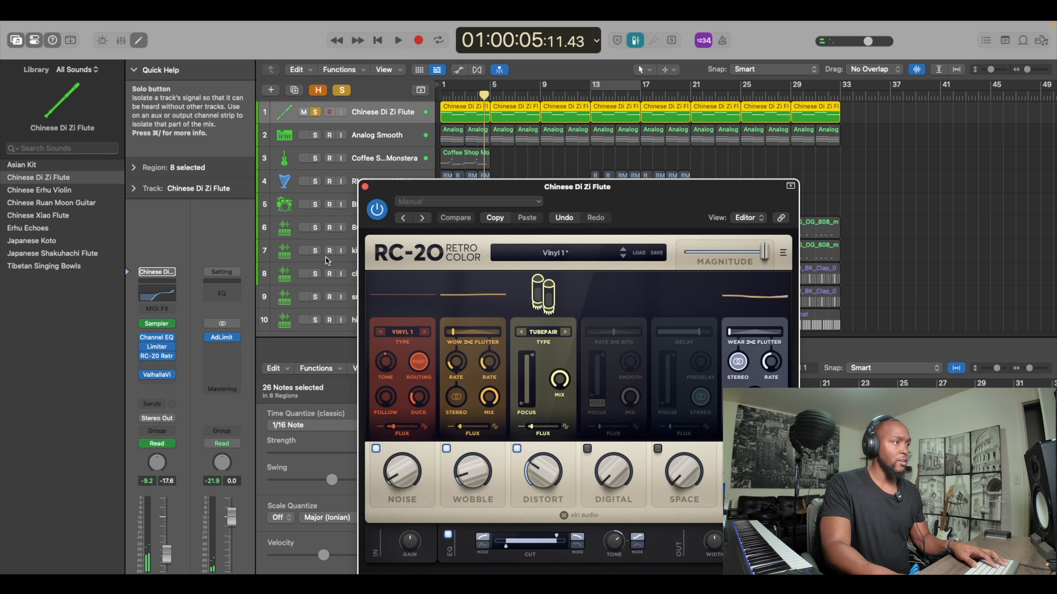
pyautogui.click(365, 187)
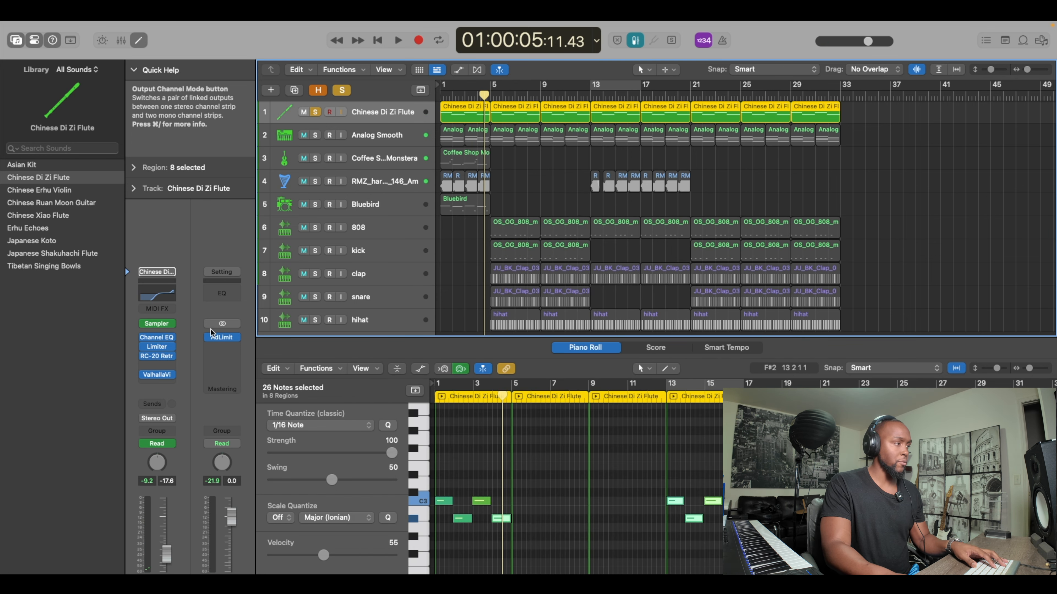
# - Audition the flute with ValhallaVintageVerb bypassed, and re-enable the reverb with a decay of 2.17 s
pyautogui.click(157, 374)
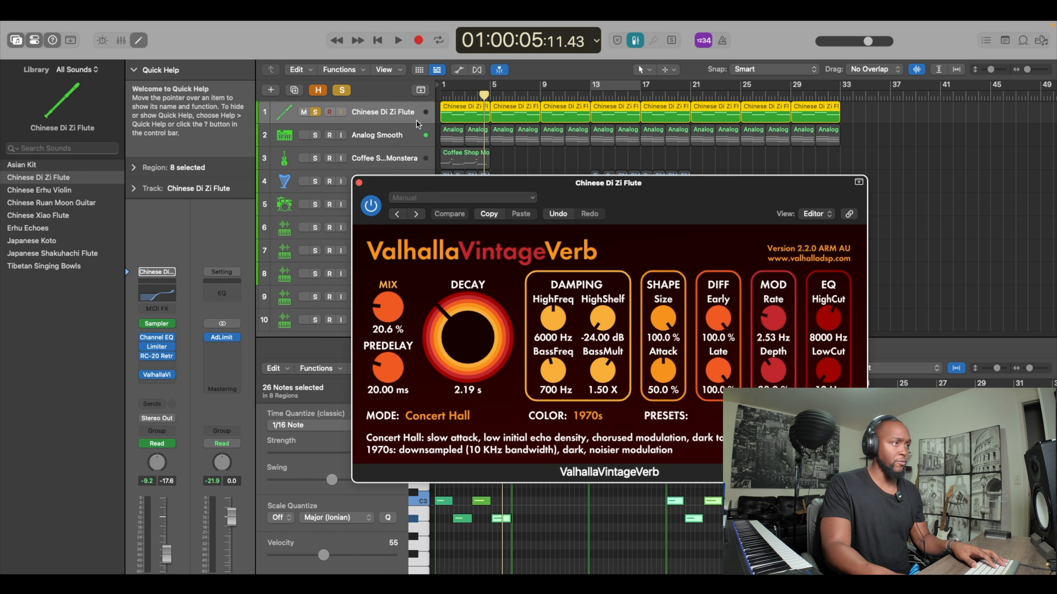
pyautogui.click(387, 86)
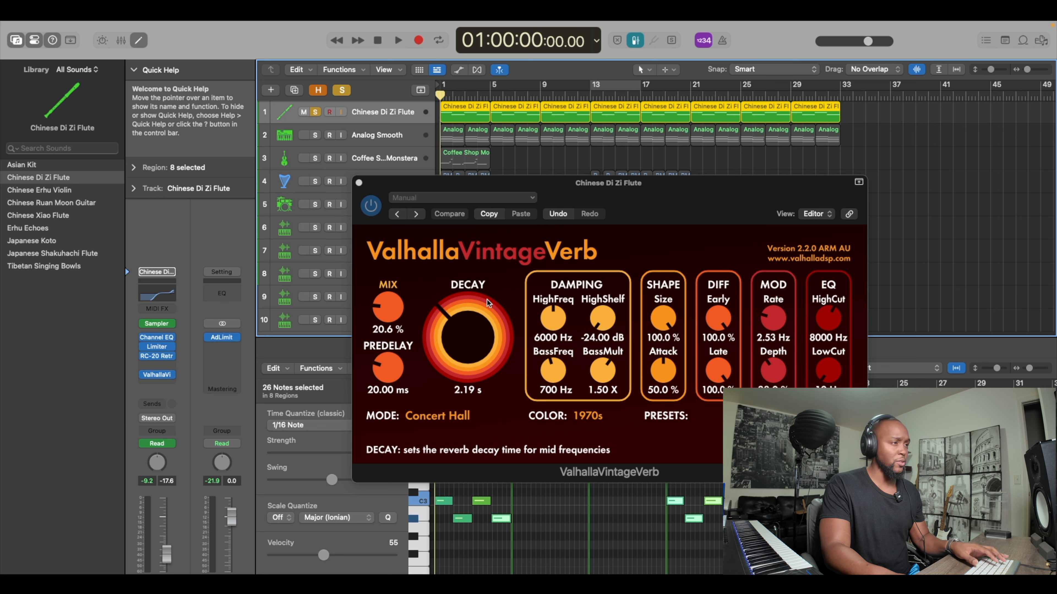
pyautogui.press('space')
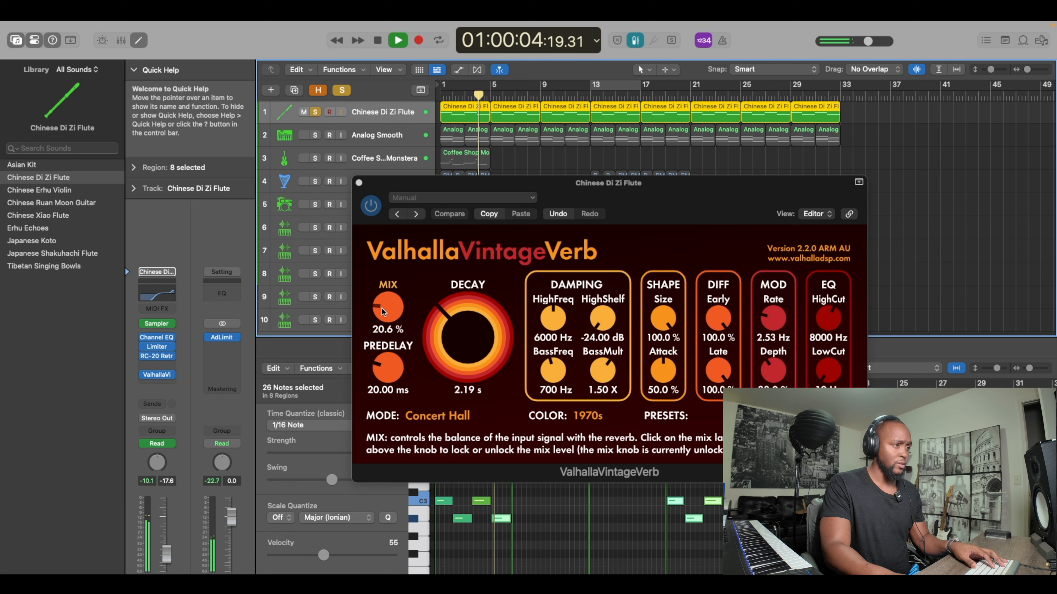
pyautogui.press('space')
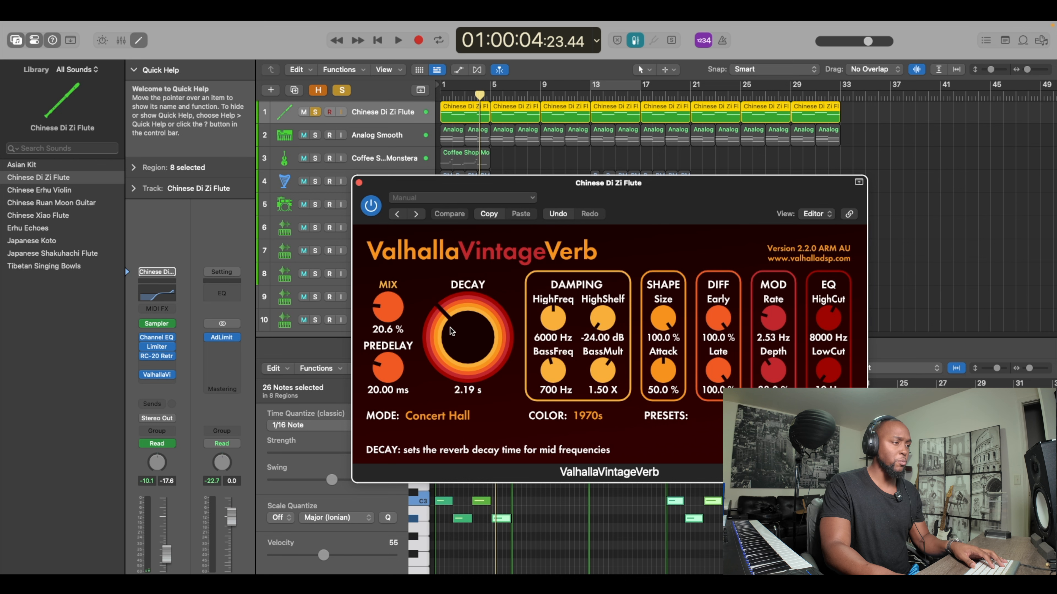
pyautogui.scroll(-2, 449, 328)
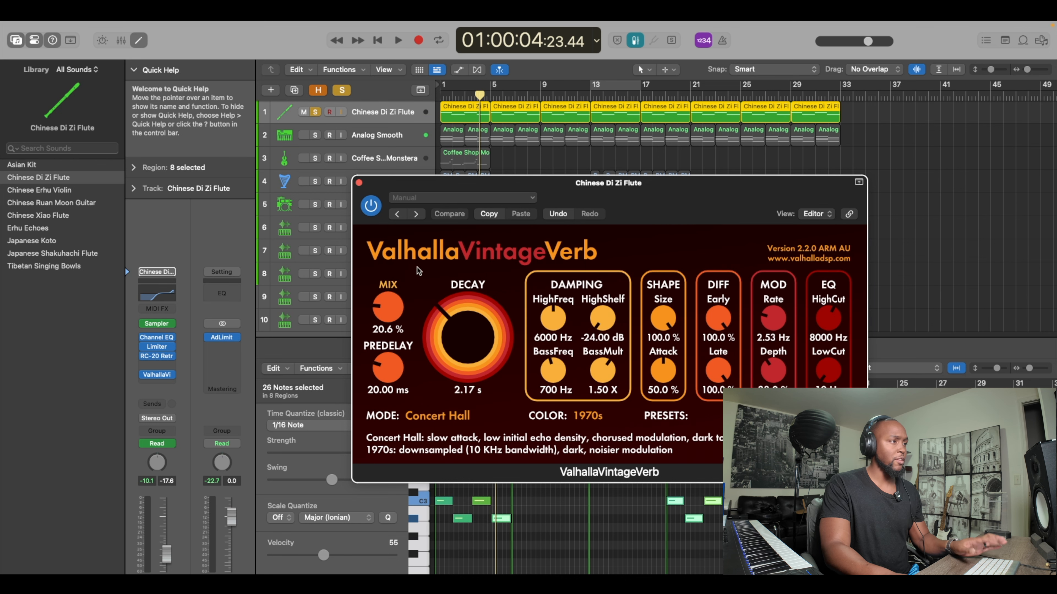
pyautogui.click(358, 182)
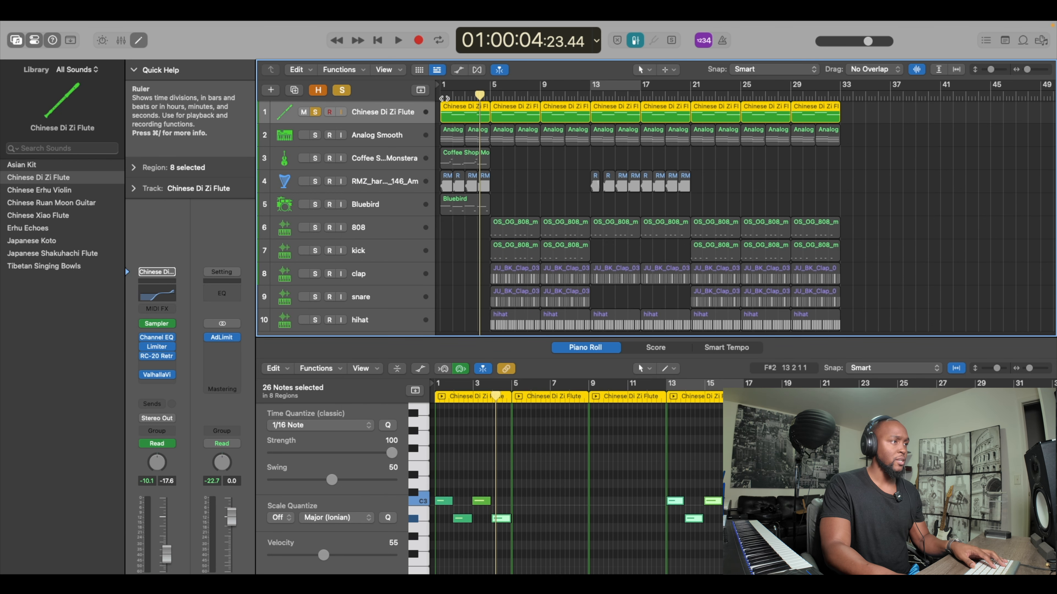
# - Solo the Analog Smooth track instead of the flute and play it from the start of the project
pyautogui.moveTo(480, 94); pyautogui.dragTo(444, 96)
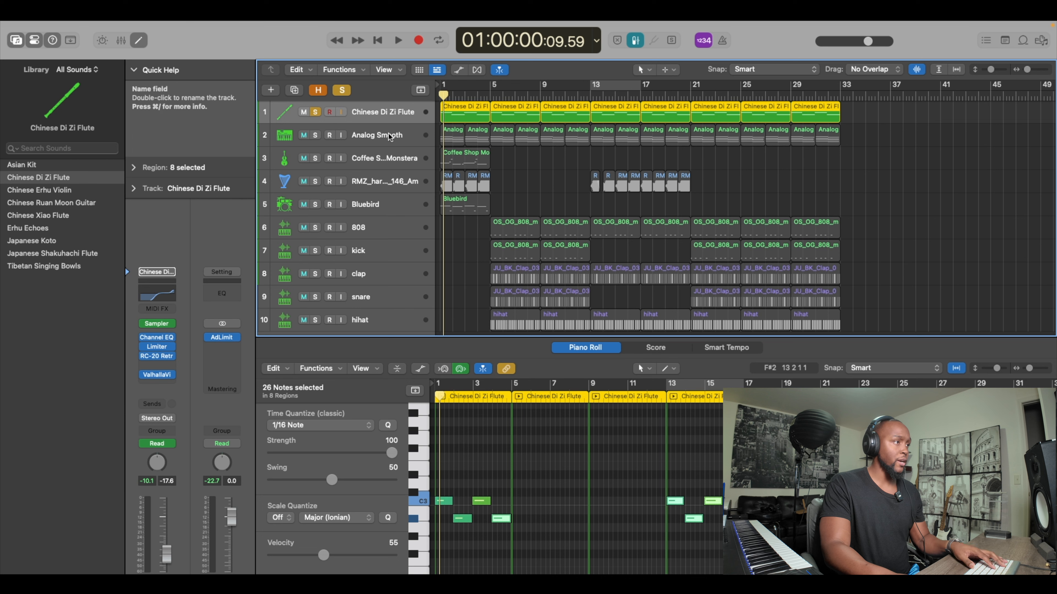
pyautogui.click(324, 138)
pyautogui.click(315, 135)
pyautogui.press('Return')
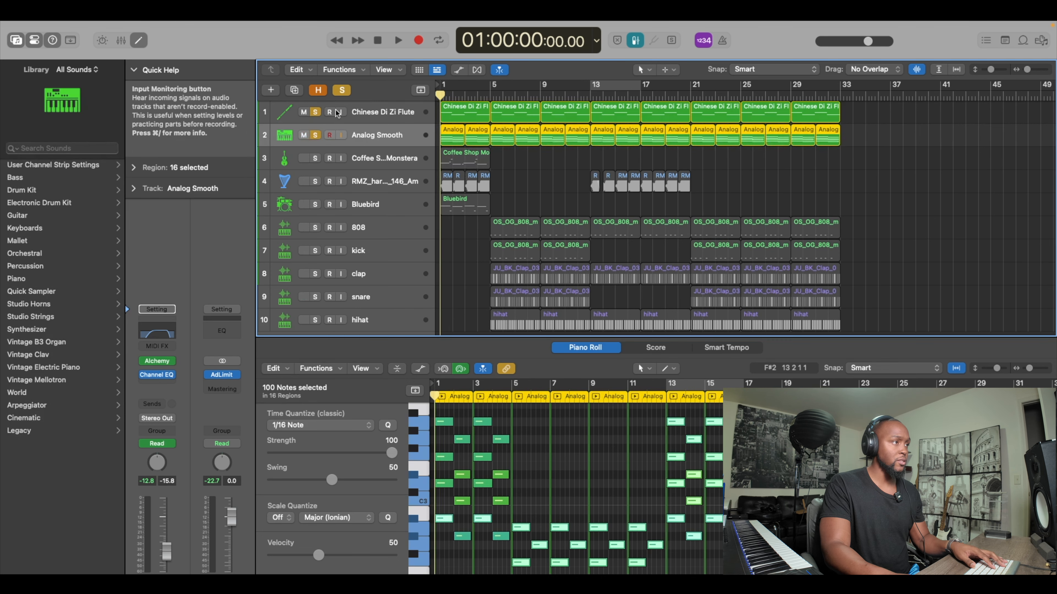
pyautogui.click(315, 112)
pyautogui.press('space')
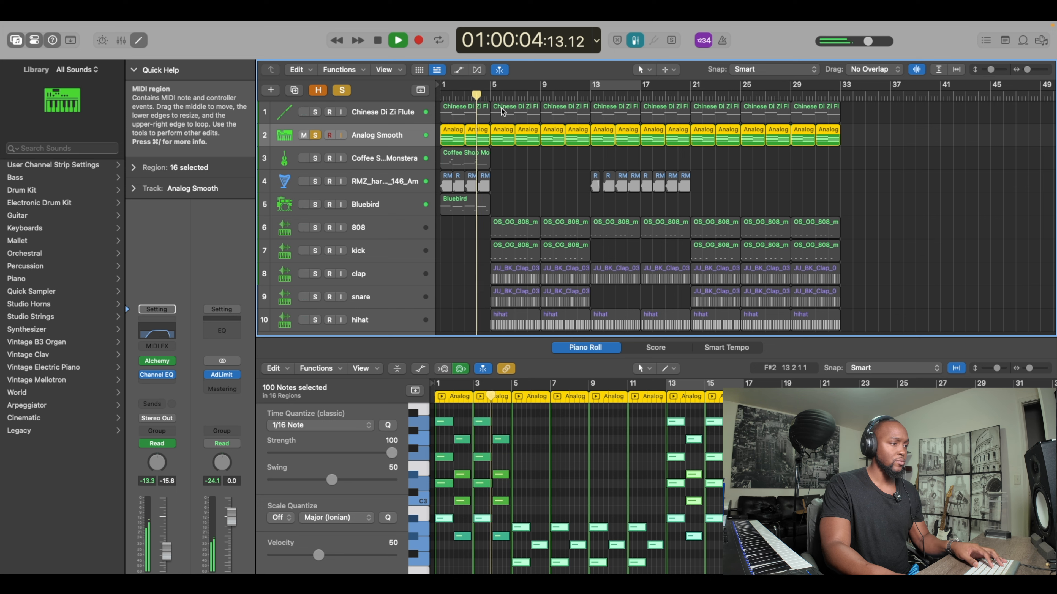
pyautogui.press('space')
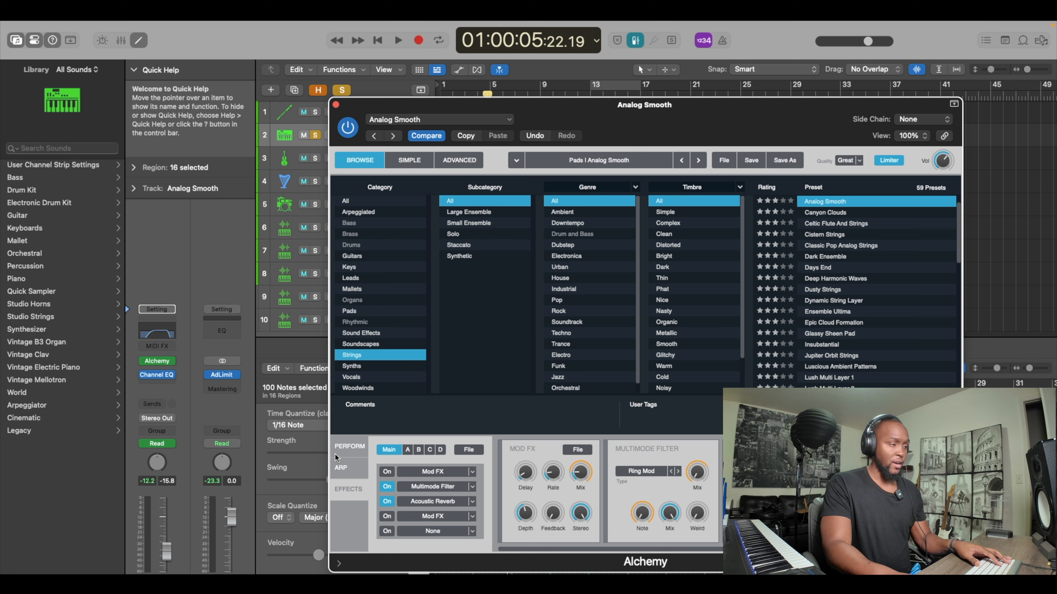
# - Examine the Perform and Effects sections of Analog Smooth's Alchemy instrument, and replay the track from the start
pyautogui.click(350, 447)
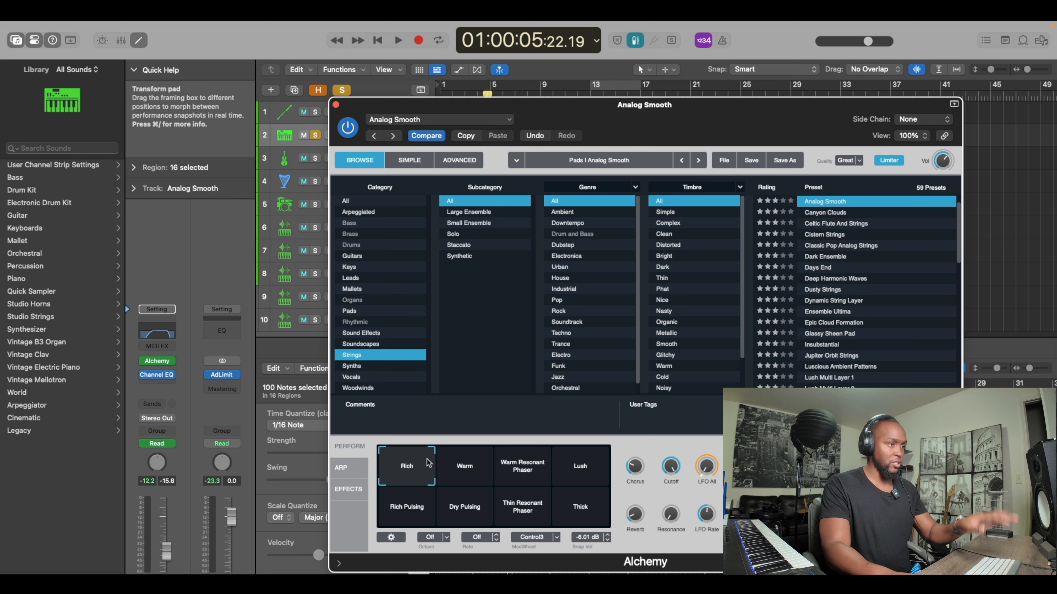
pyautogui.click(347, 489)
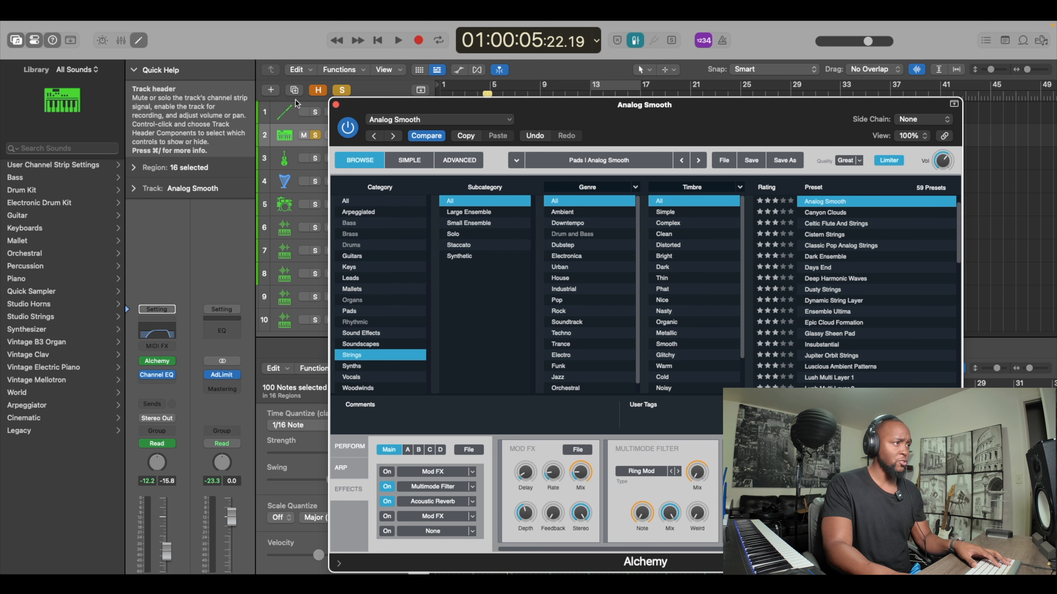
pyautogui.click(336, 106)
pyautogui.moveTo(446, 97); pyautogui.dragTo(441, 97)
pyautogui.press('space')
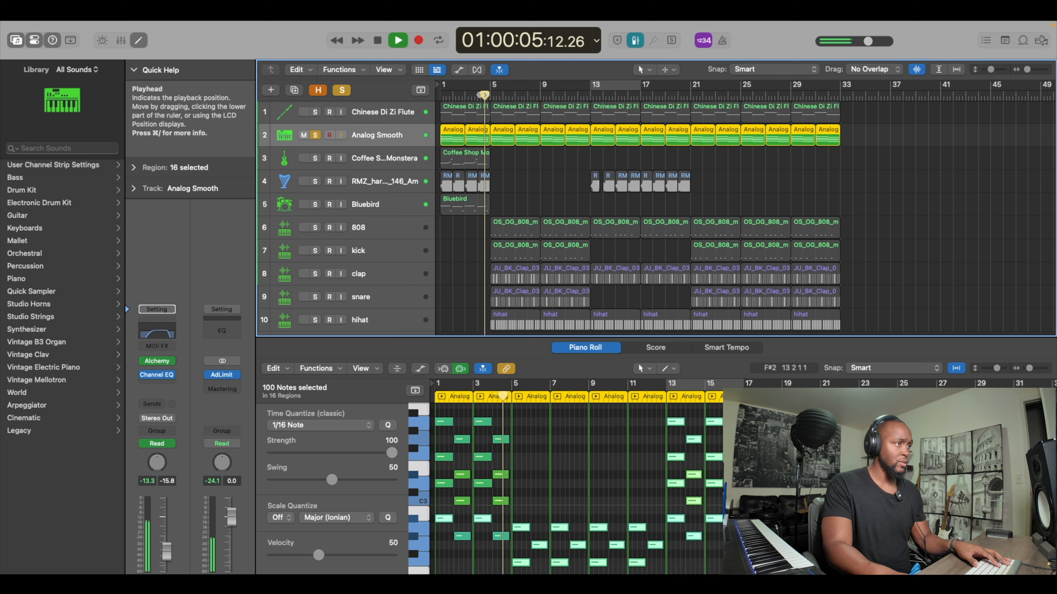
# - Open Analog Smooth's Channel EQ to view its curve while playing the track together with the soloed Chinese Di Zi Flute
pyautogui.press('space')
pyautogui.click(157, 375)
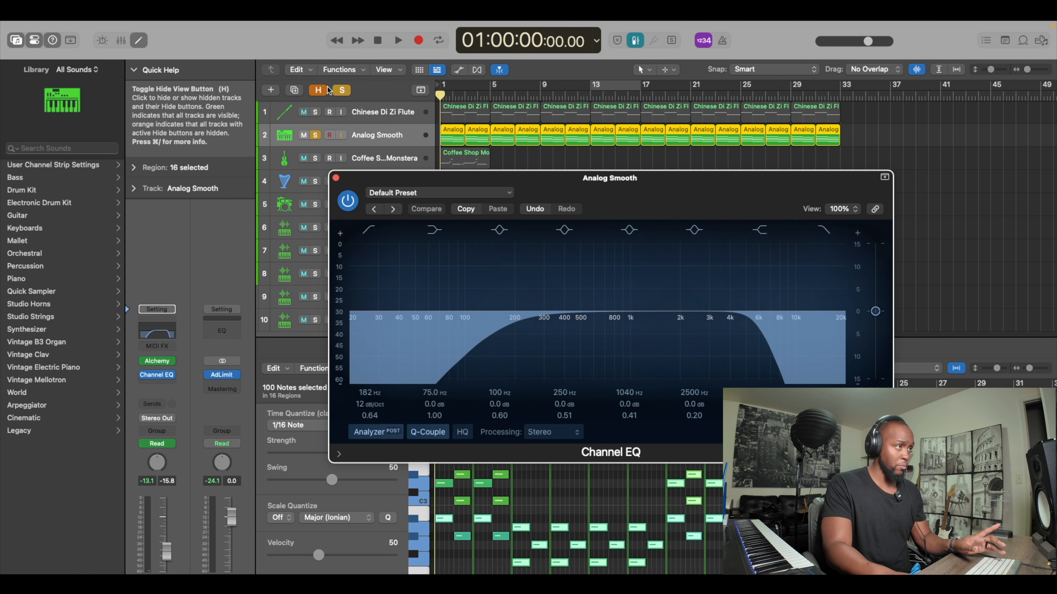
pyautogui.click(315, 112)
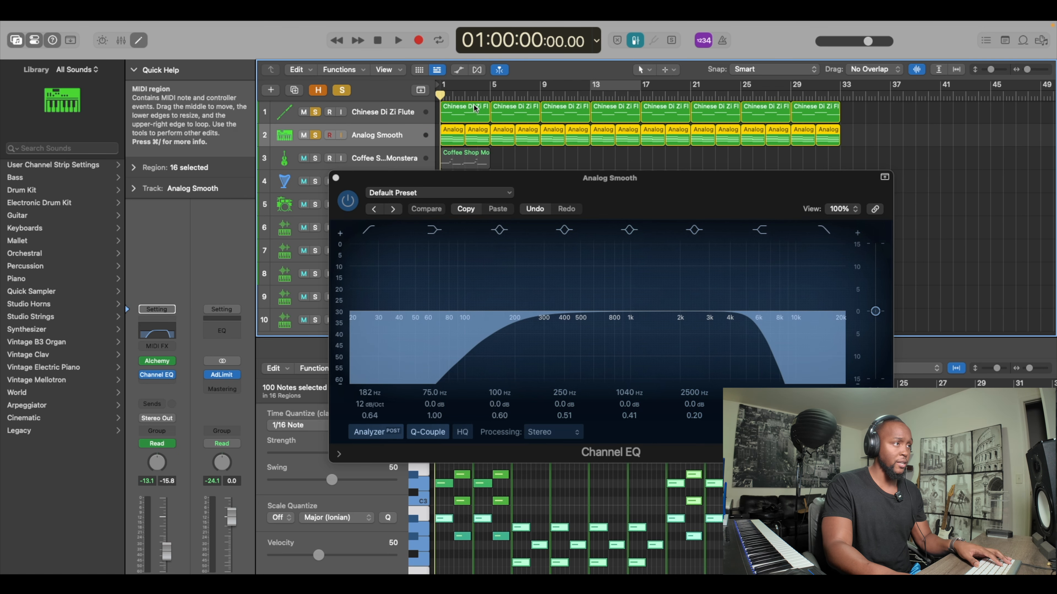
pyautogui.press('space')
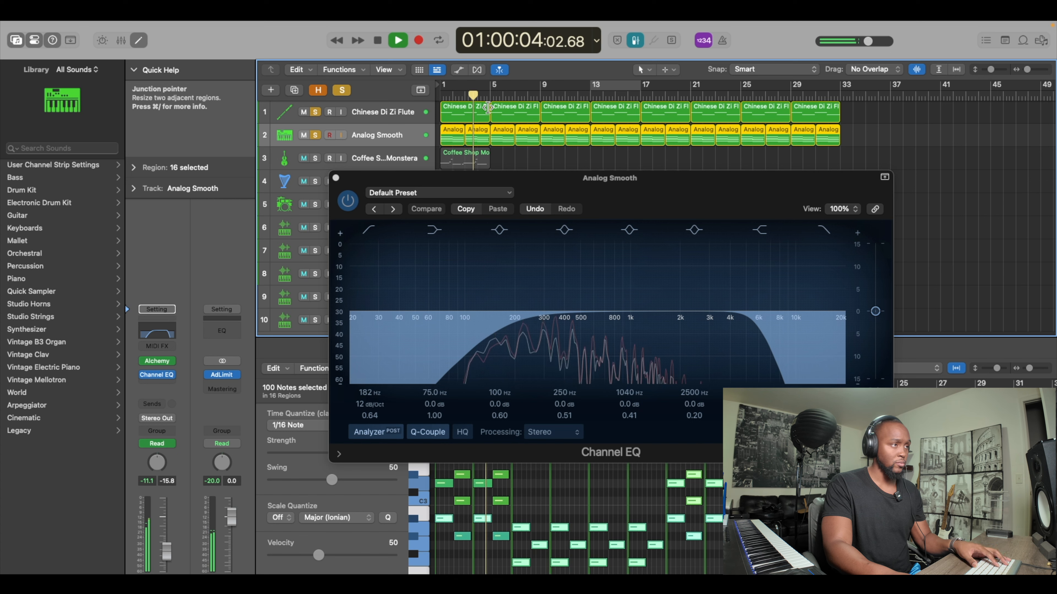
pyautogui.press('space')
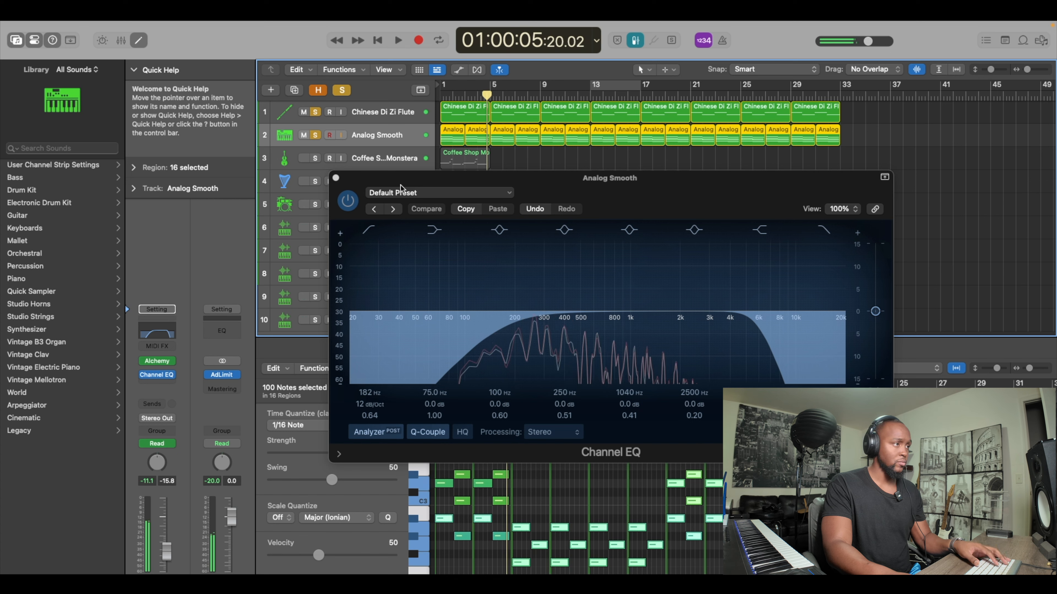
pyautogui.click(336, 178)
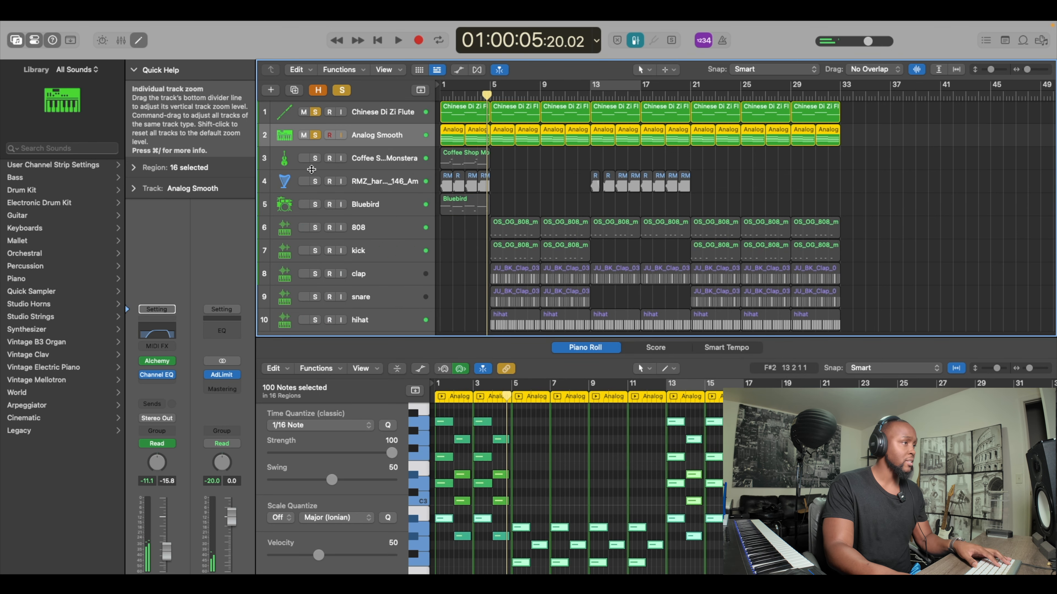
# - Solo only the Coffee Shop Monstera bass, play it from the project start, and clear its solo
pyautogui.click(464, 160)
pyautogui.press('Return')
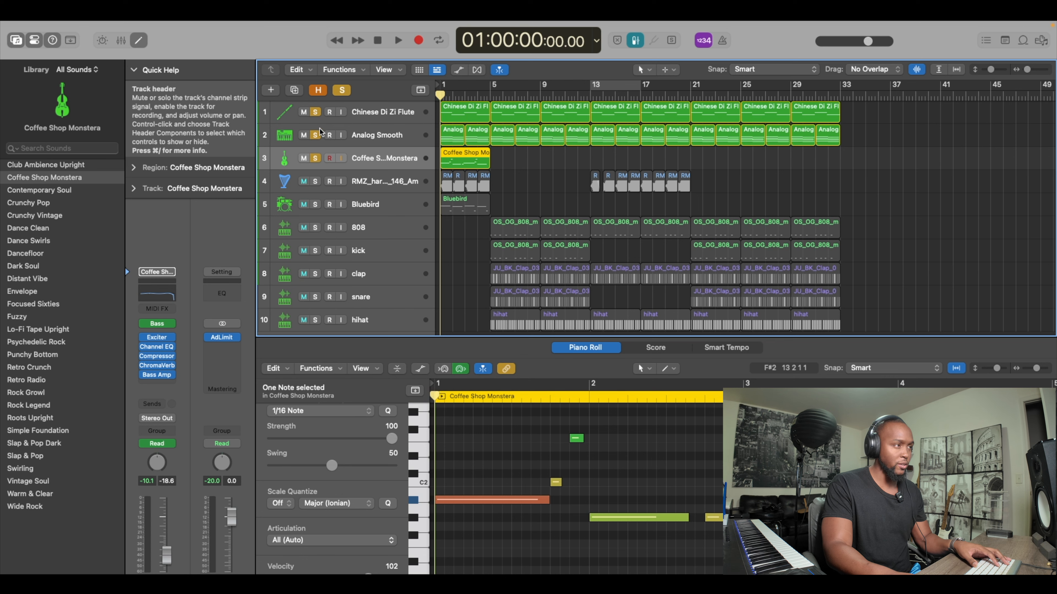
pyautogui.click(316, 135)
pyautogui.click(316, 112)
pyautogui.press('space')
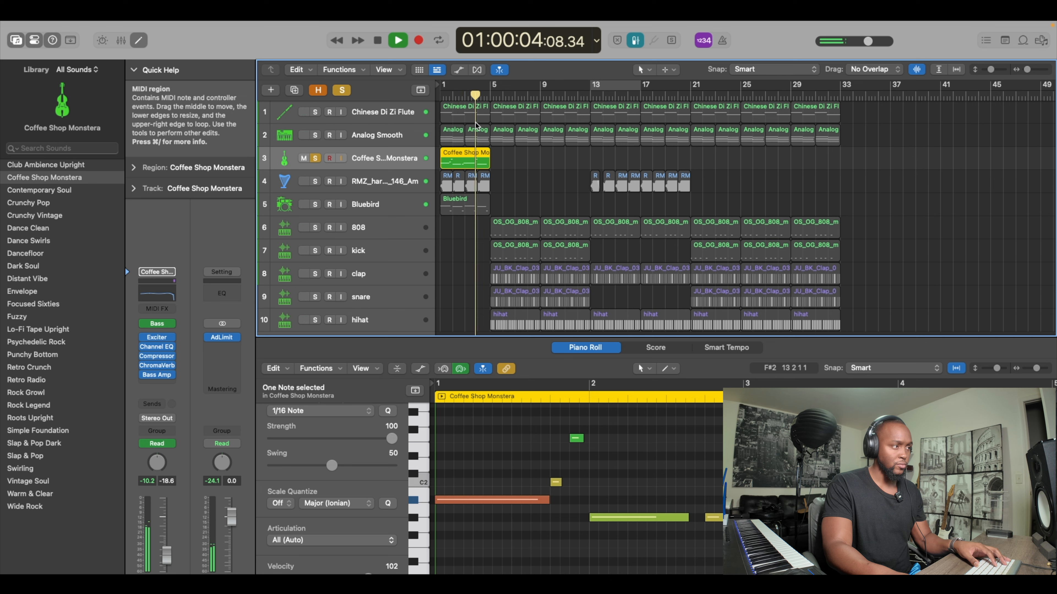
pyautogui.press('space')
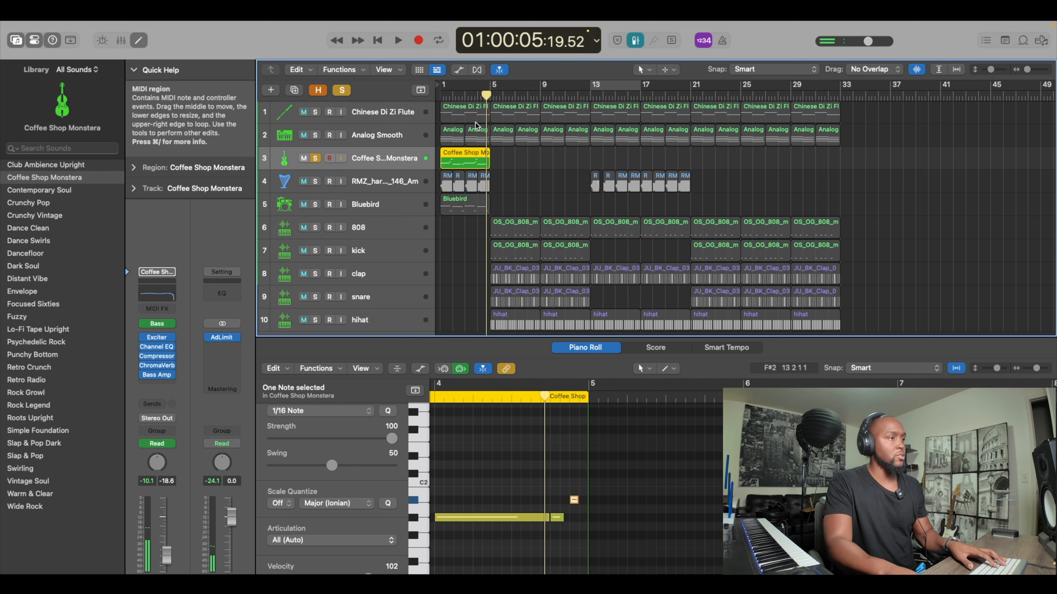
pyautogui.press('s')
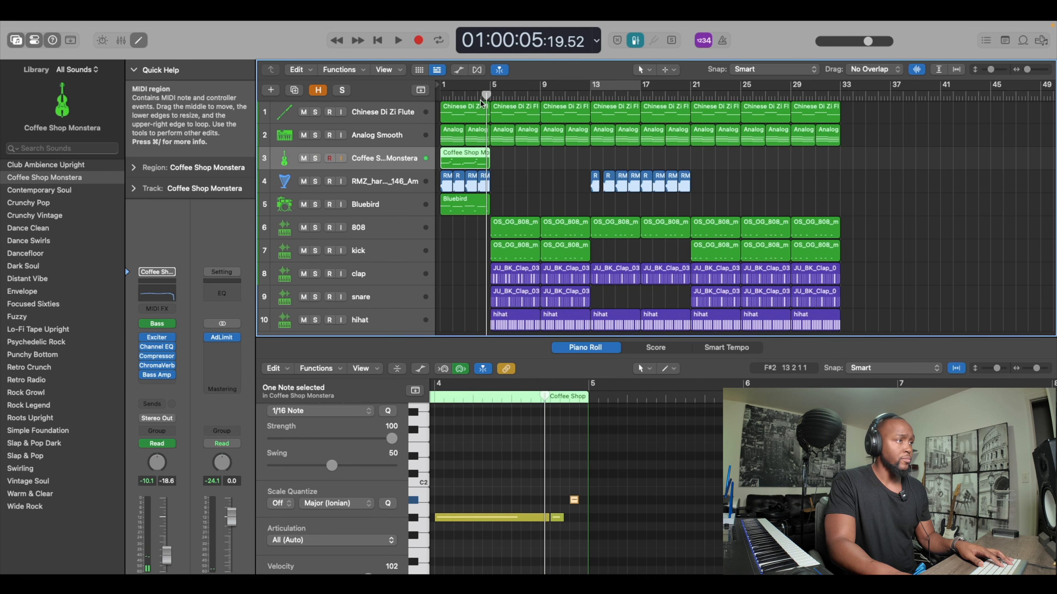
pyautogui.press('Return')
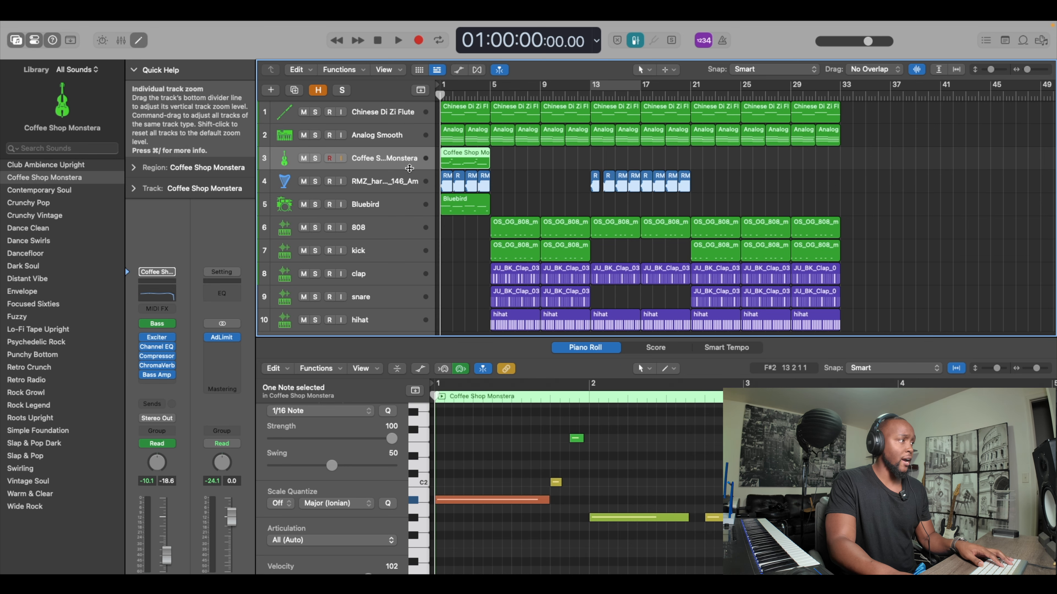
# - Open the Bass Amp plug-in on Coffee Shop Monstera and view its list of presets
pyautogui.hscroll(-5, 45, 179)
pyautogui.hscroll(3, 46, 183)
pyautogui.hscroll(3, 46, 181)
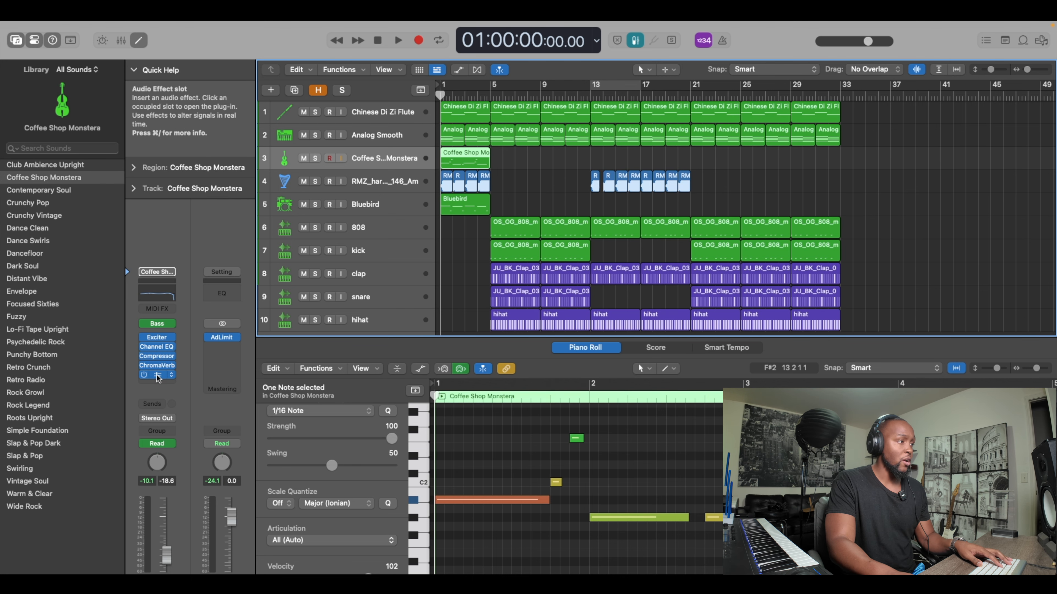
pyautogui.click(150, 377)
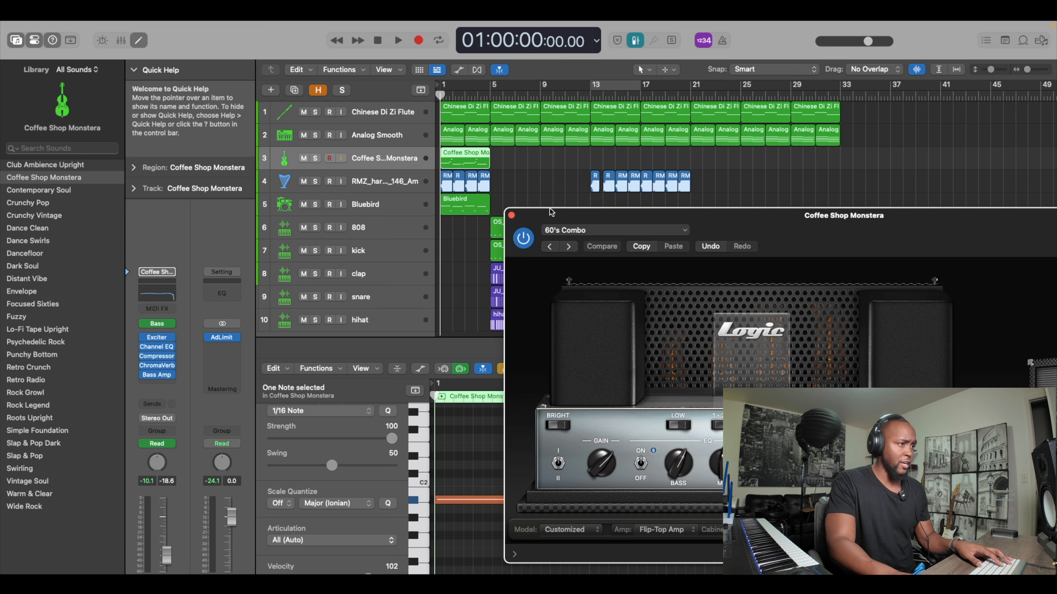
pyautogui.moveTo(551, 213); pyautogui.dragTo(472, 197)
pyautogui.click(533, 215)
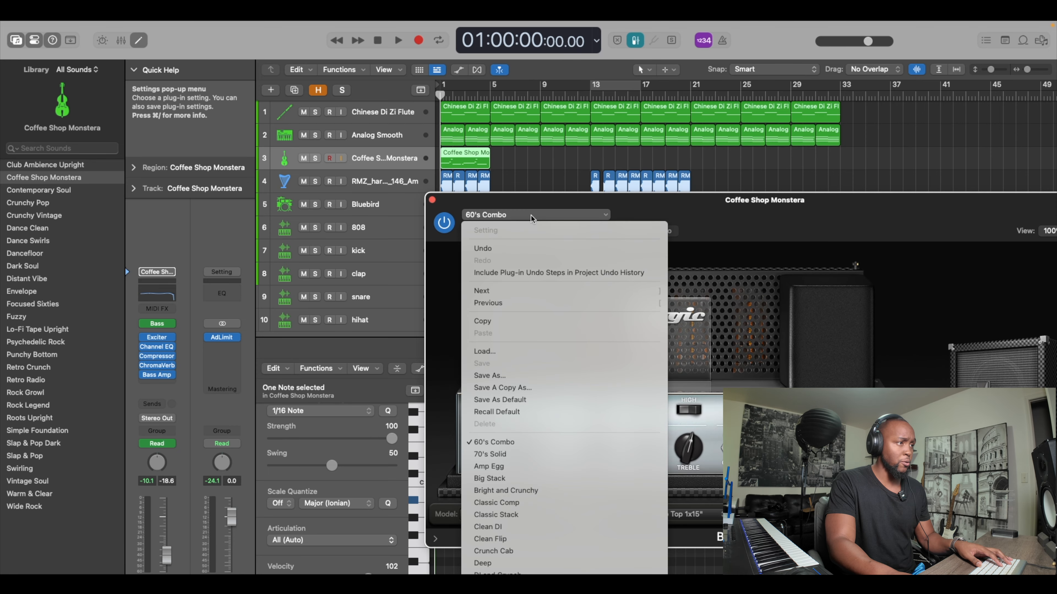
pyautogui.click(531, 218)
# - Compare the soloed bass with Bass Amp bypassed and enabled, leaving the amp on and the solo off
pyautogui.click(444, 224)
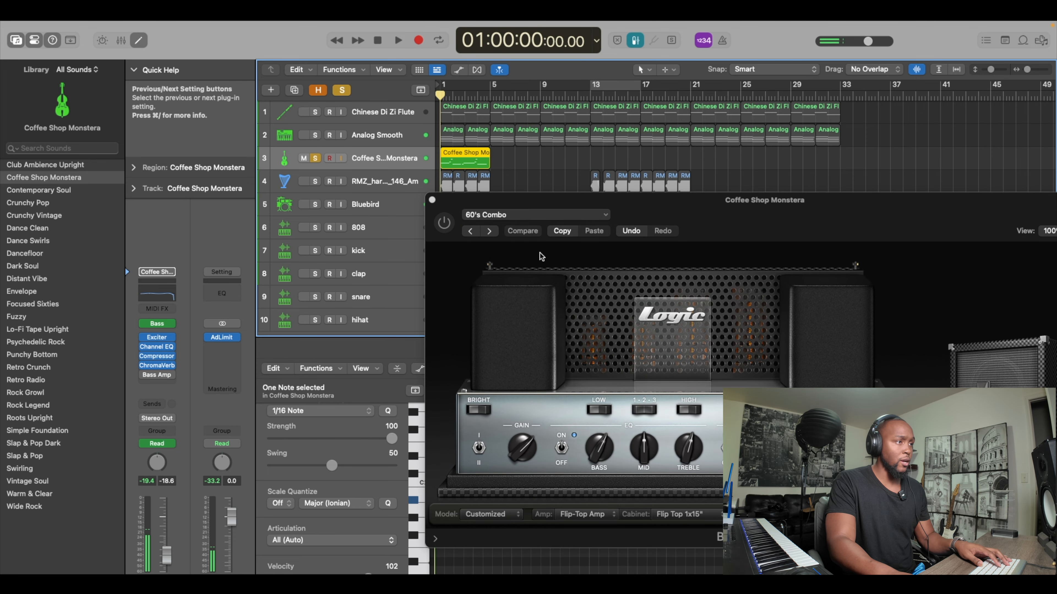
pyautogui.moveTo(514, 200); pyautogui.dragTo(502, 201)
pyautogui.press('space')
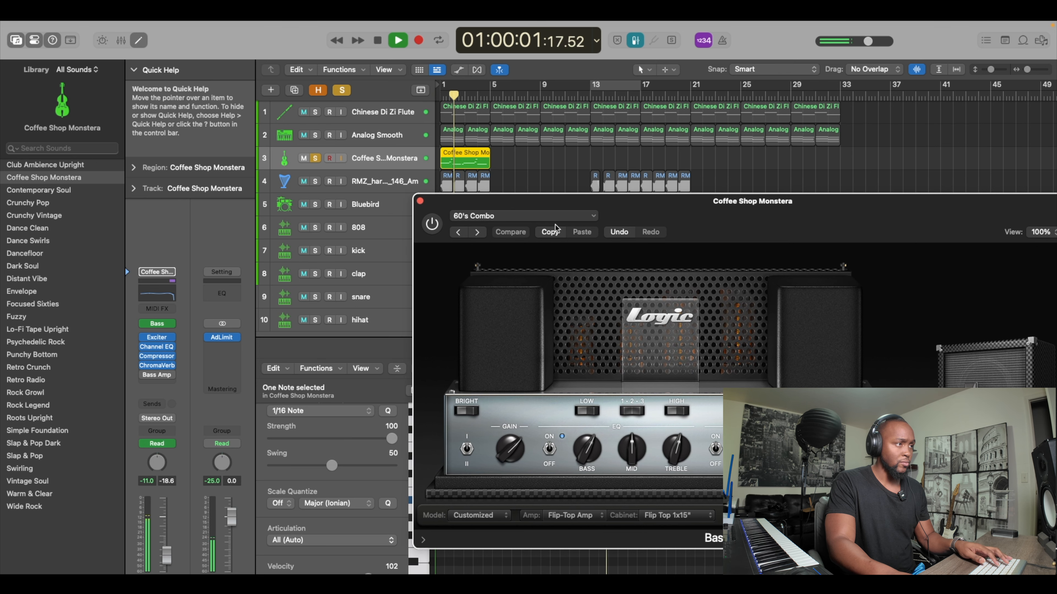
pyautogui.click(433, 224)
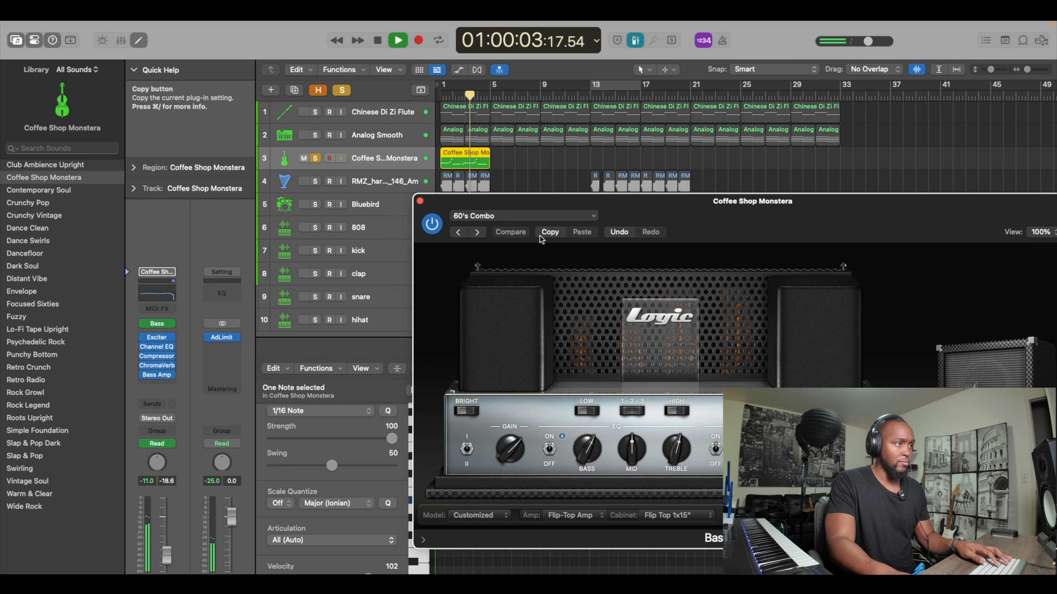
pyautogui.press('space')
pyautogui.click(419, 201)
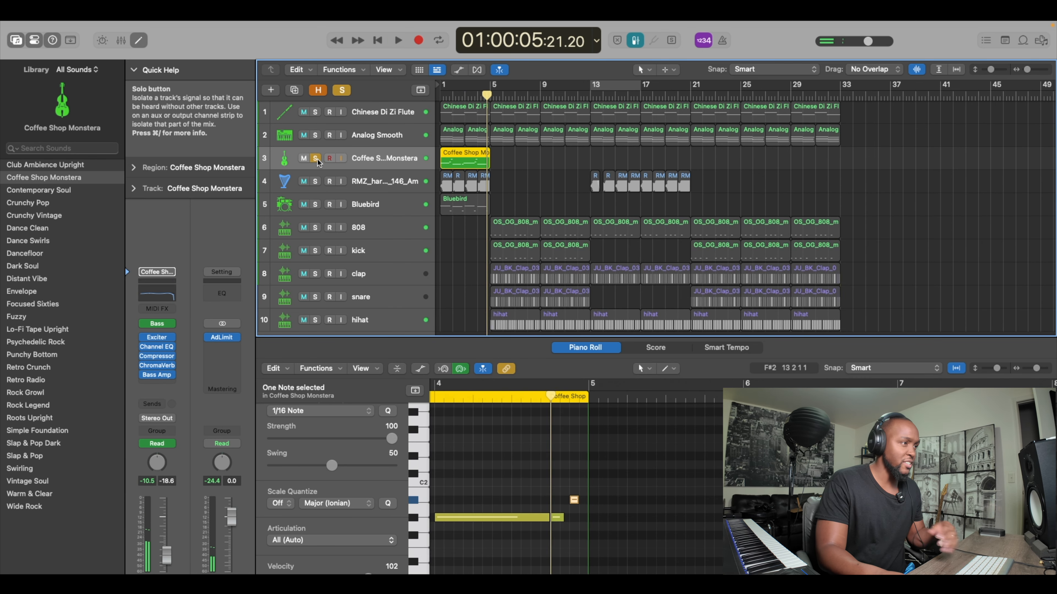
pyautogui.click(371, 169)
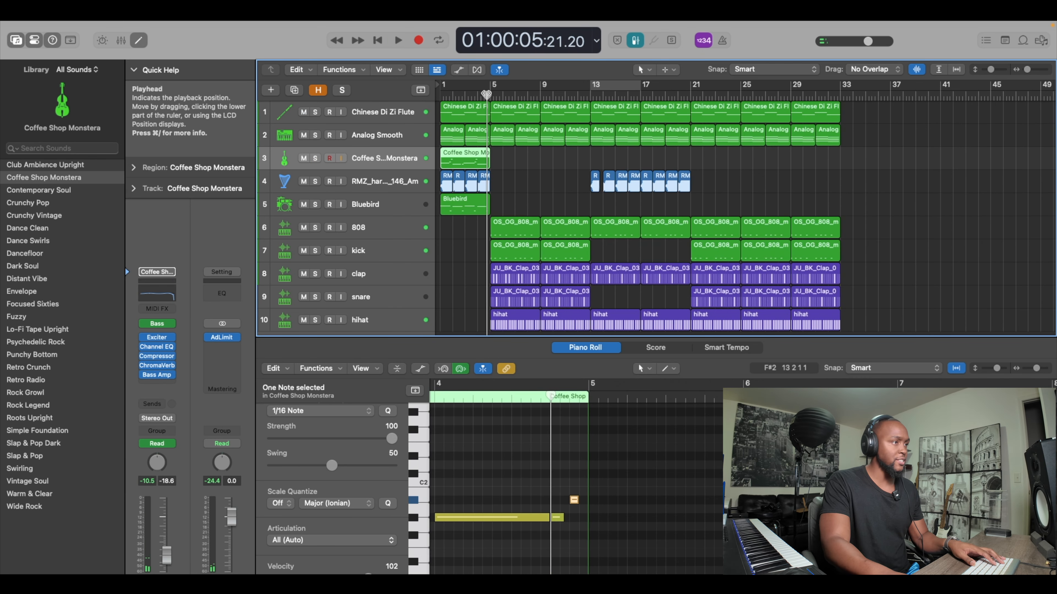
# - Select the RMZ harp loop track and audition it soloed from the start of the project
pyautogui.press('Return')
pyautogui.press('Down')
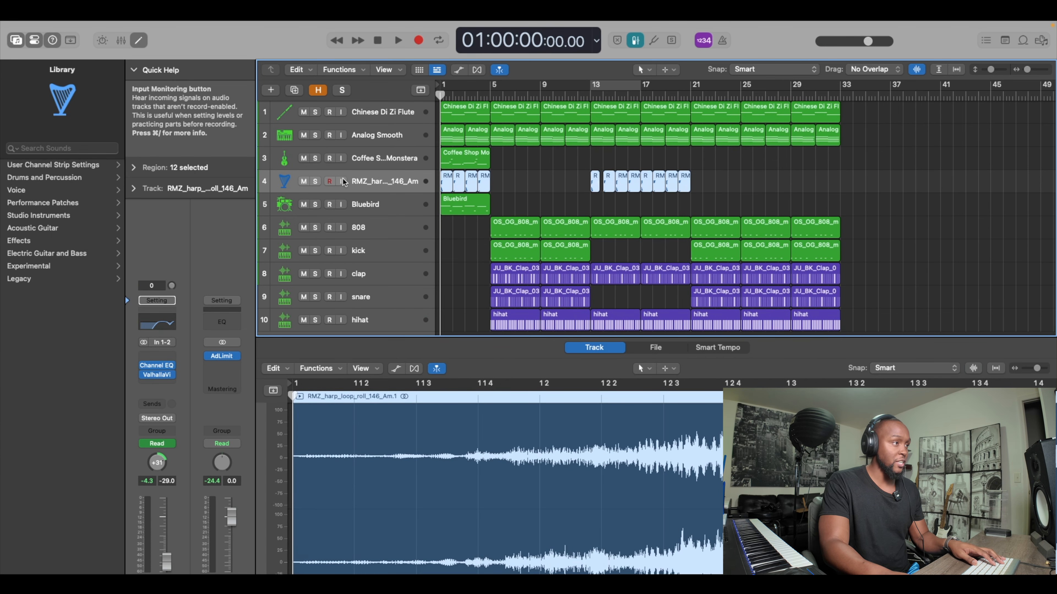
pyautogui.click(315, 181)
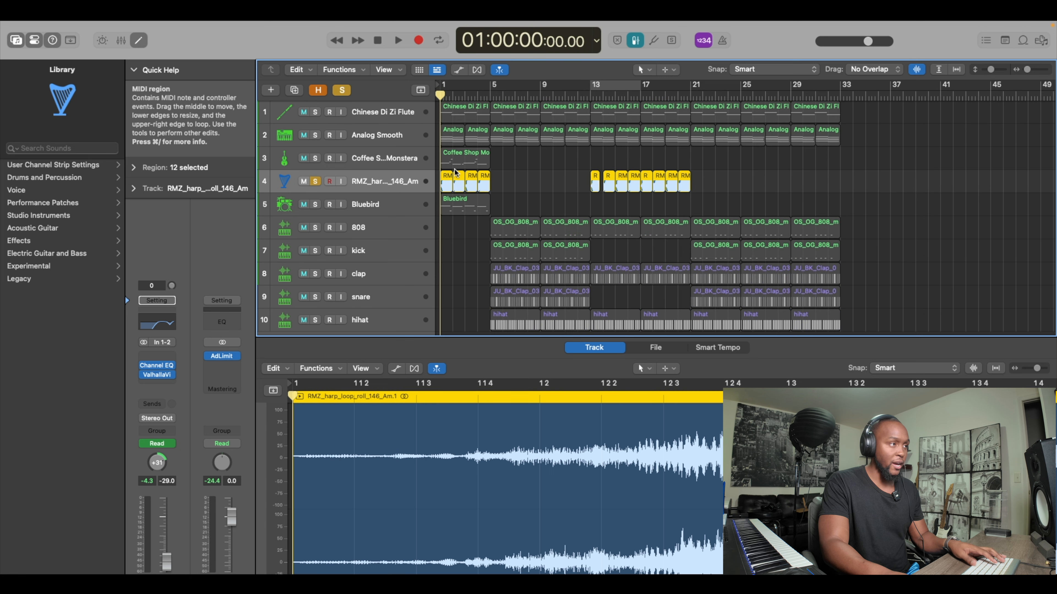
pyautogui.press('space')
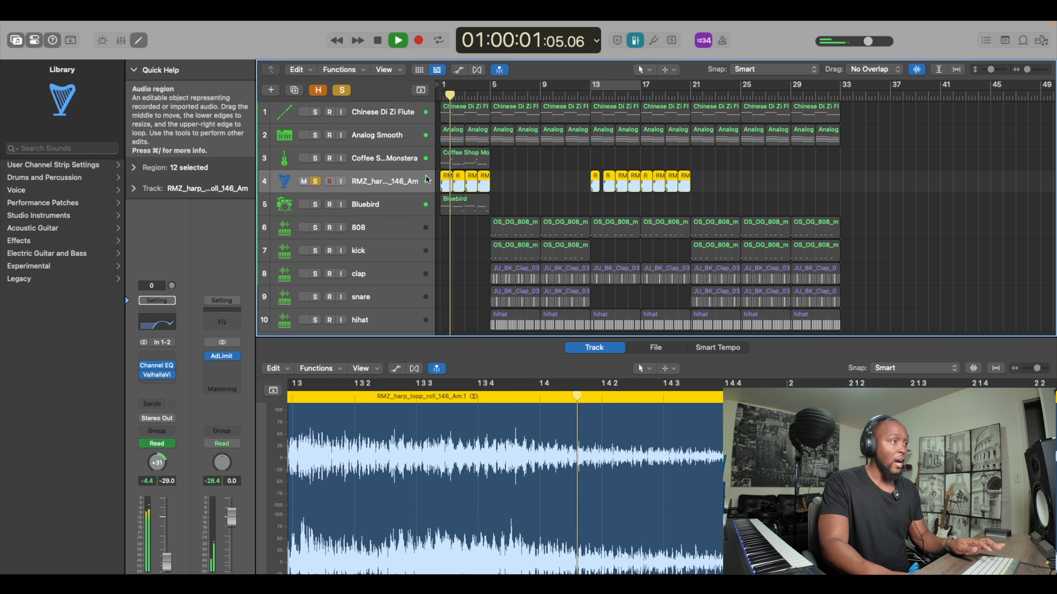
pyautogui.press('space')
pyautogui.click(315, 182)
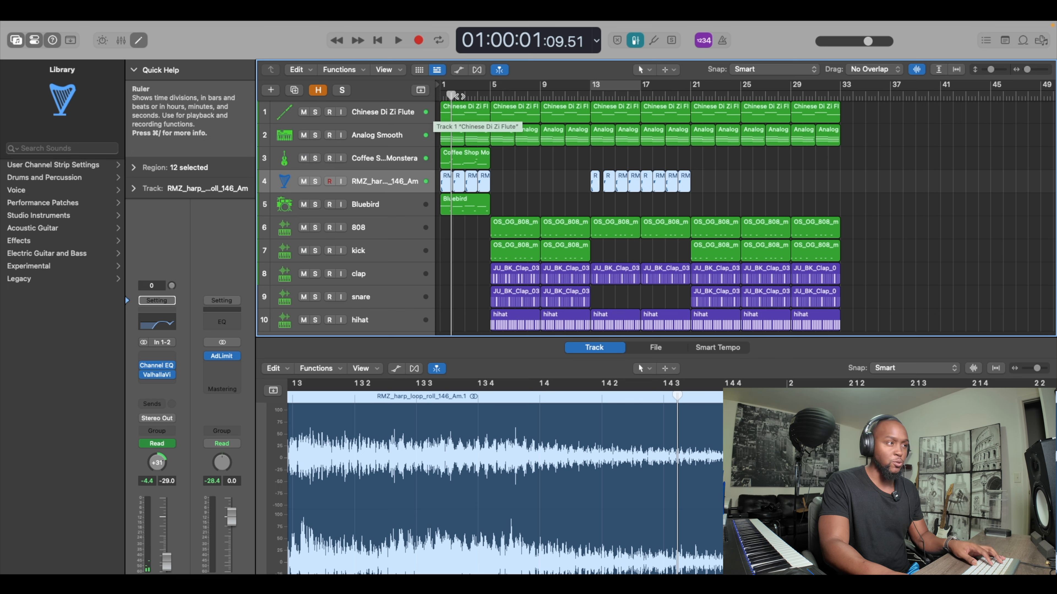
# - Replay the soloed harp loop from the start while examining its Channel EQ, and clear the solo
pyautogui.moveTo(452, 95); pyautogui.dragTo(437, 97)
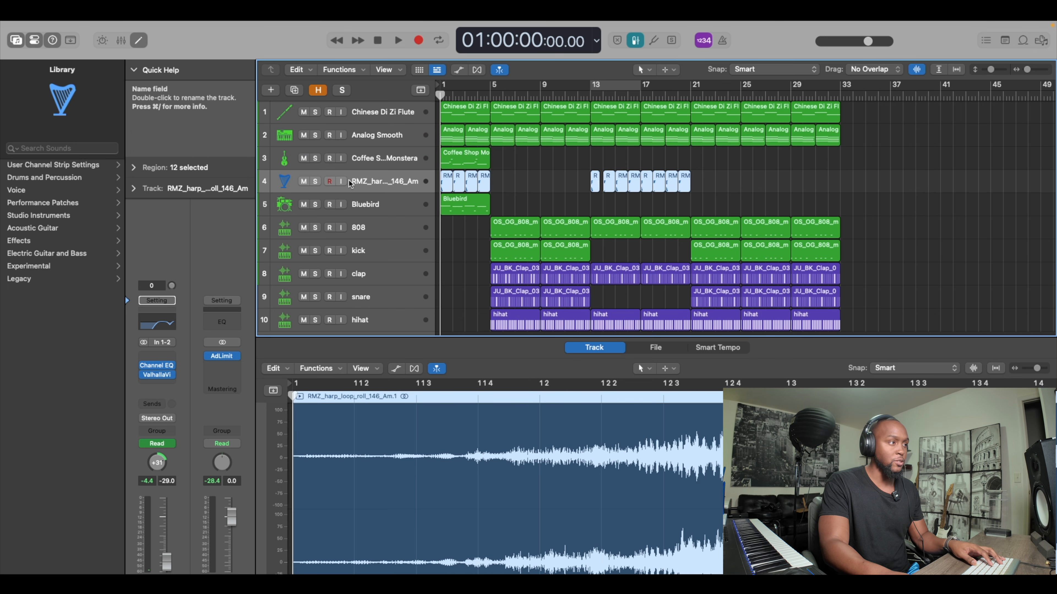
pyautogui.click(315, 183)
pyautogui.press('space')
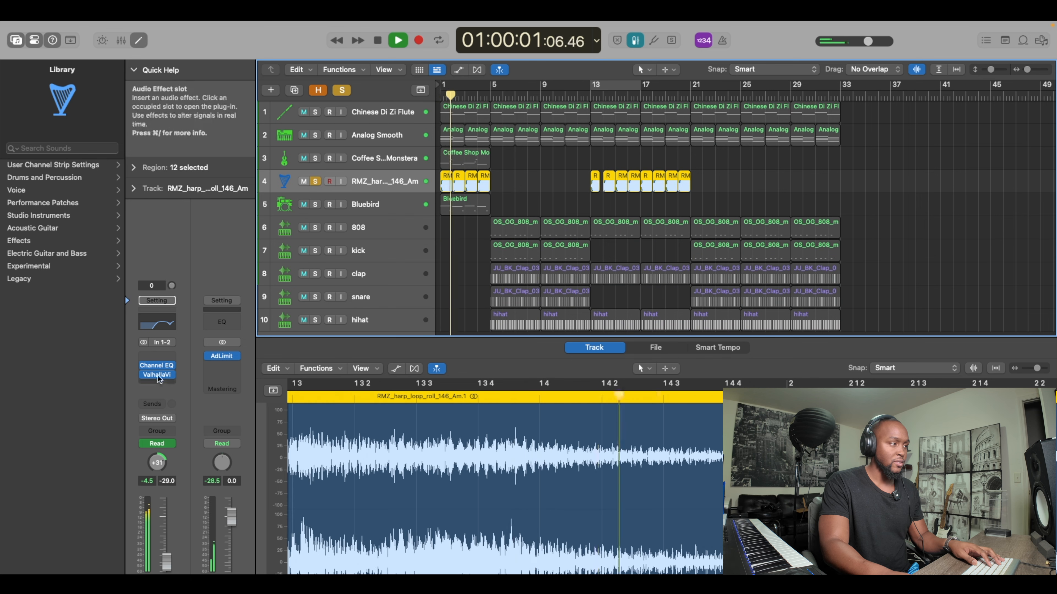
pyautogui.click(165, 367)
pyautogui.moveTo(597, 323)
pyautogui.mouseDown()
pyautogui.moveTo(472, 331)
pyautogui.moveTo(595, 324)
pyautogui.mouseUp()
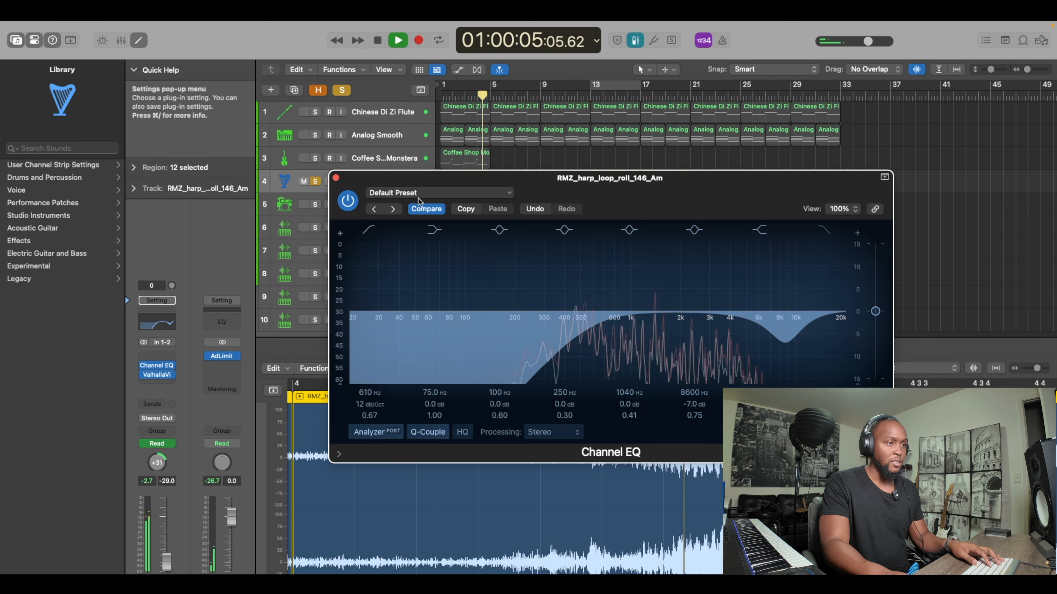
pyautogui.click(336, 178)
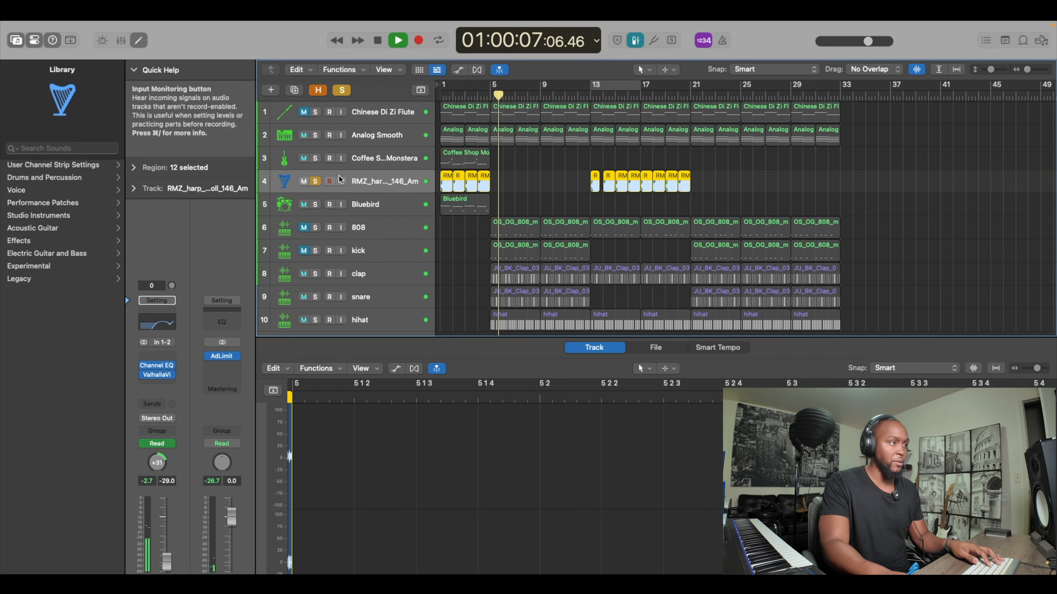
pyautogui.press('space')
pyautogui.click(314, 182)
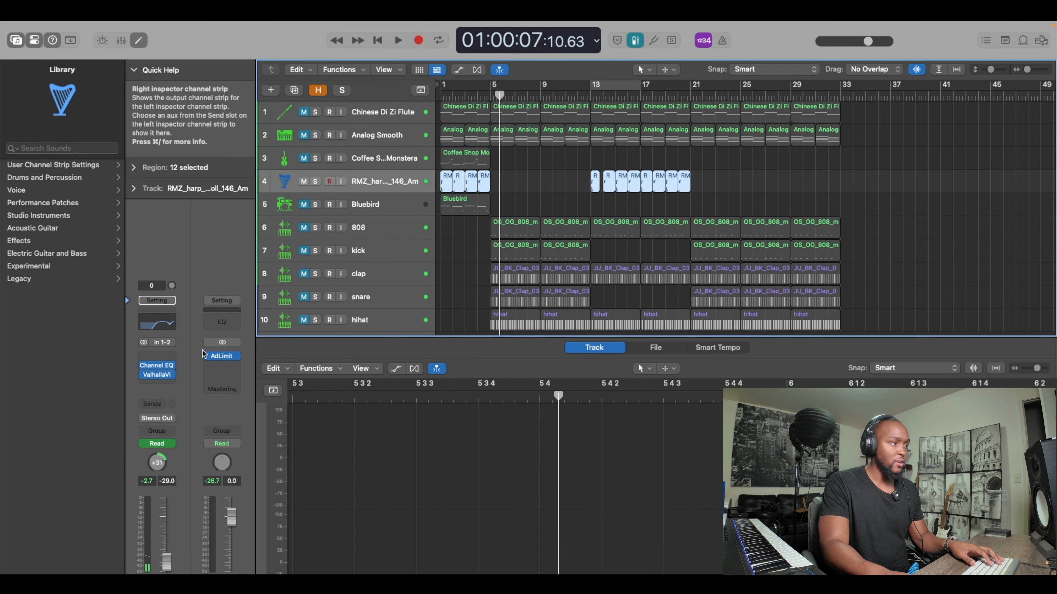
# - Examine the harp loop's ValhallaVintageVerb settings and return the playhead to the project start
pyautogui.click(157, 375)
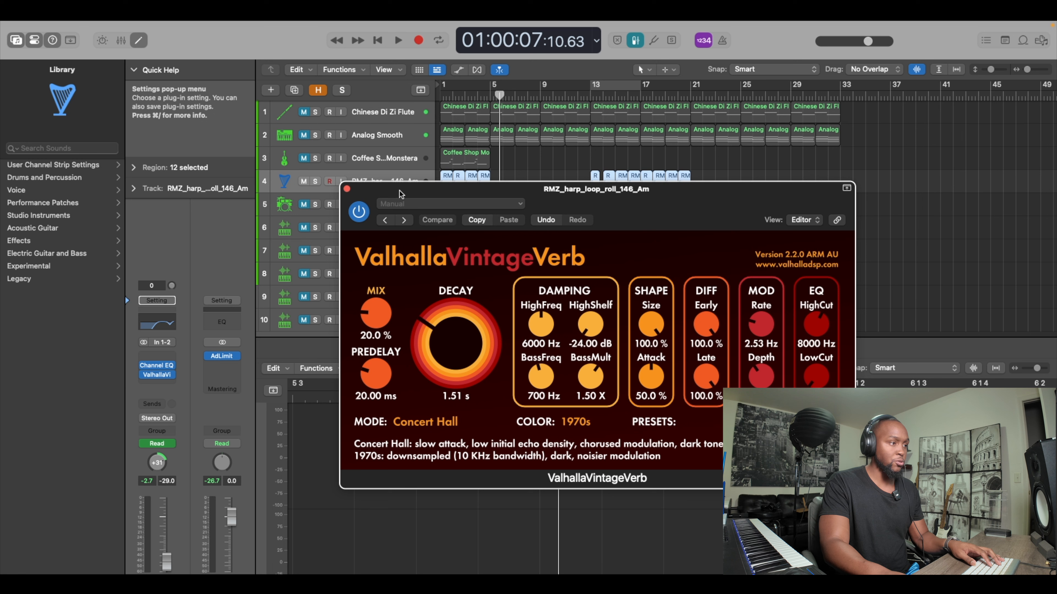
pyautogui.click(346, 190)
pyautogui.press('Return')
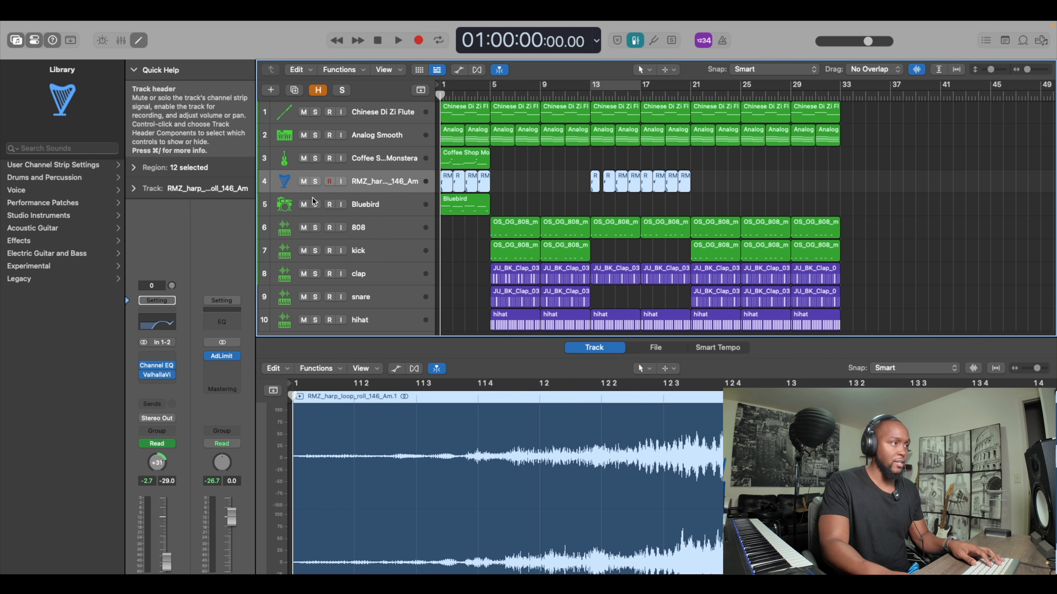
# - Solo the harp loop, Coffee Shop Monstera, Analog Smooth and Chinese Di Zi Flute, and play all four together
pyautogui.click(313, 182)
pyautogui.click(315, 158)
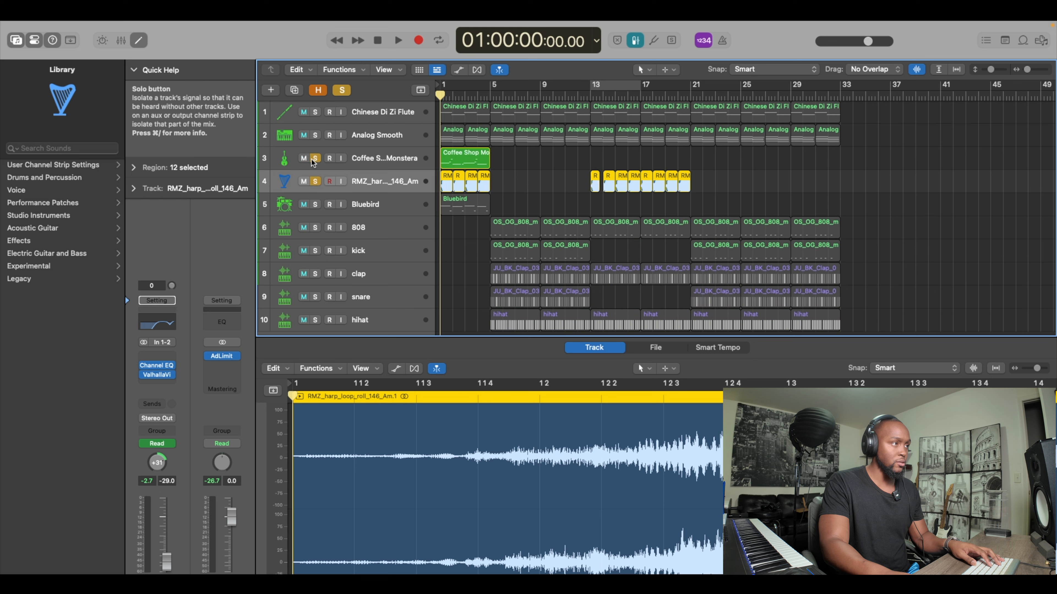
pyautogui.click(315, 135)
pyautogui.click(315, 112)
pyautogui.press('space')
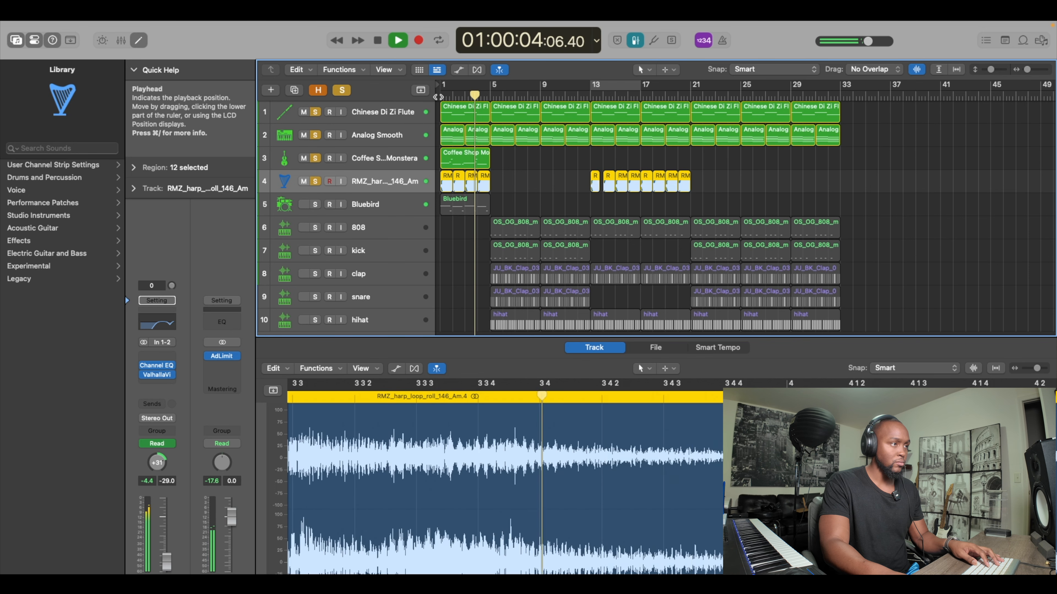
pyautogui.press('space')
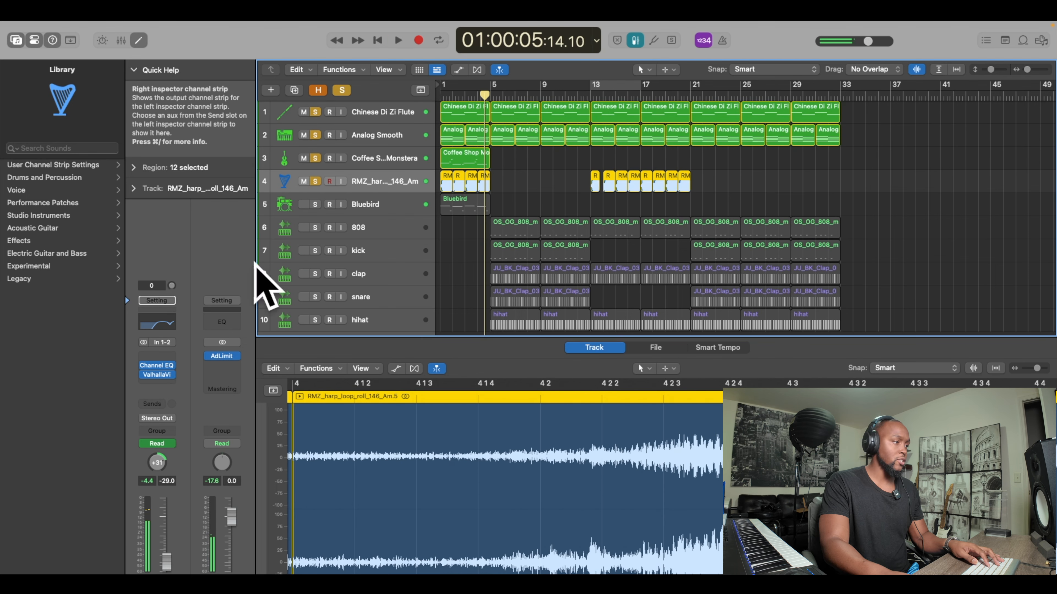
# - Clear the solos from the flute, Analog Smooth, bass and harp tracks, and return the playhead to the start
pyautogui.click(315, 112)
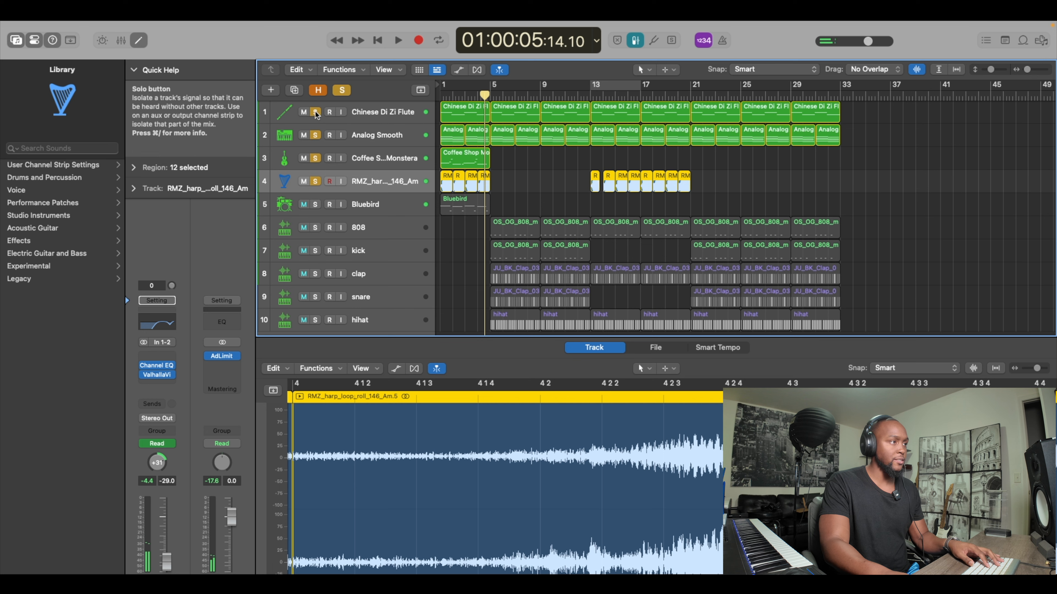
pyautogui.click(315, 135)
pyautogui.click(315, 182)
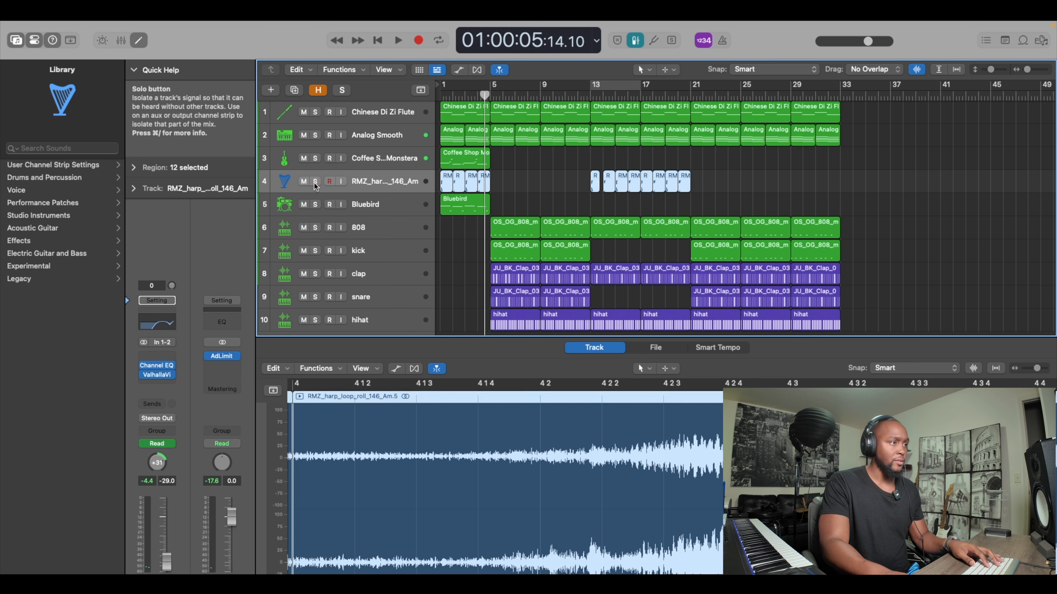
pyautogui.press('Return')
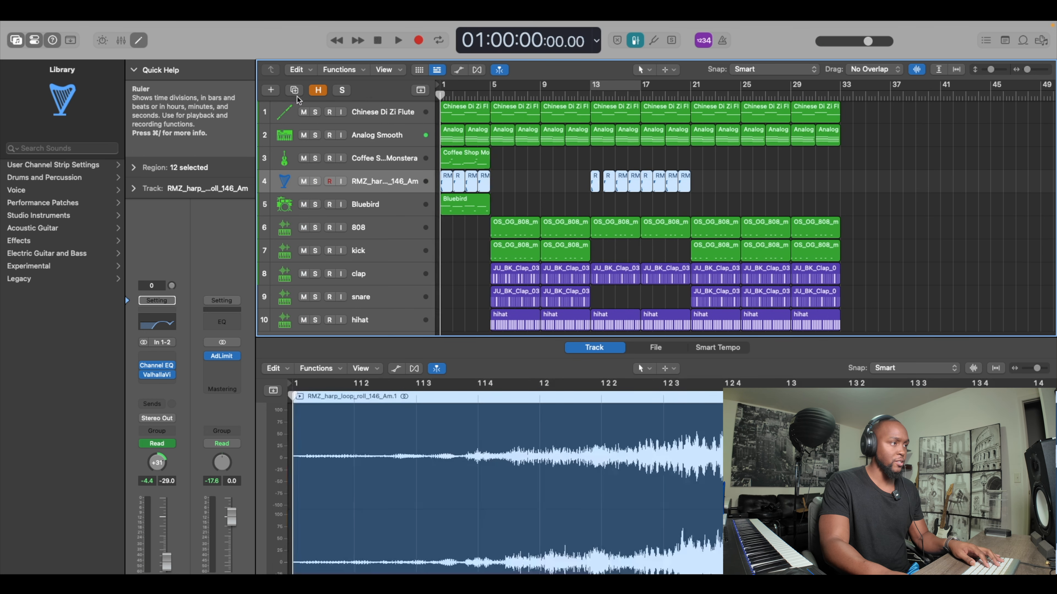
# - Solo the Bluebird drum track and play its part from the project start
pyautogui.click(396, 208)
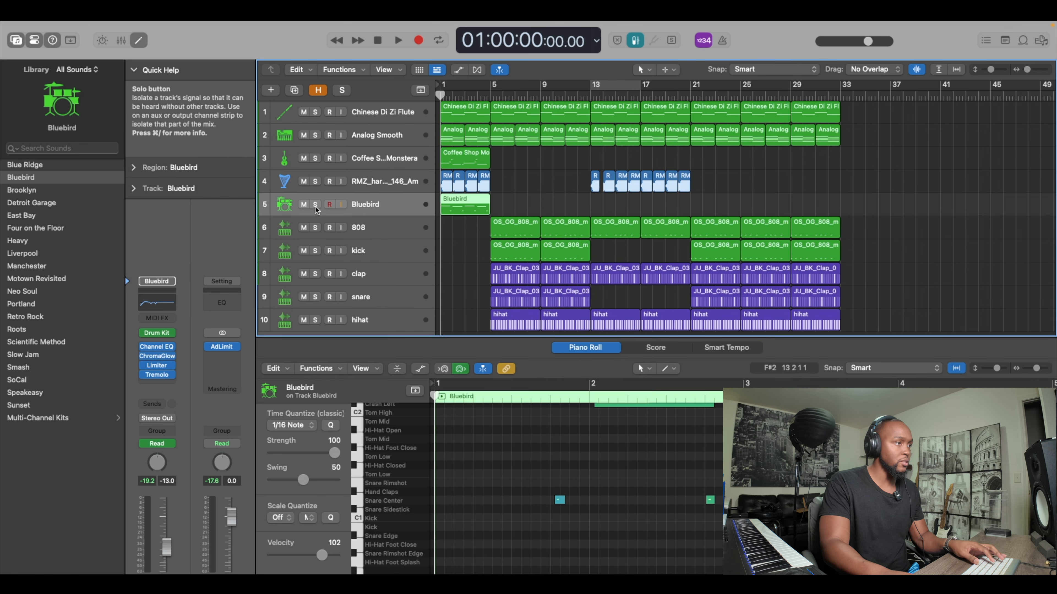
pyautogui.press('s')
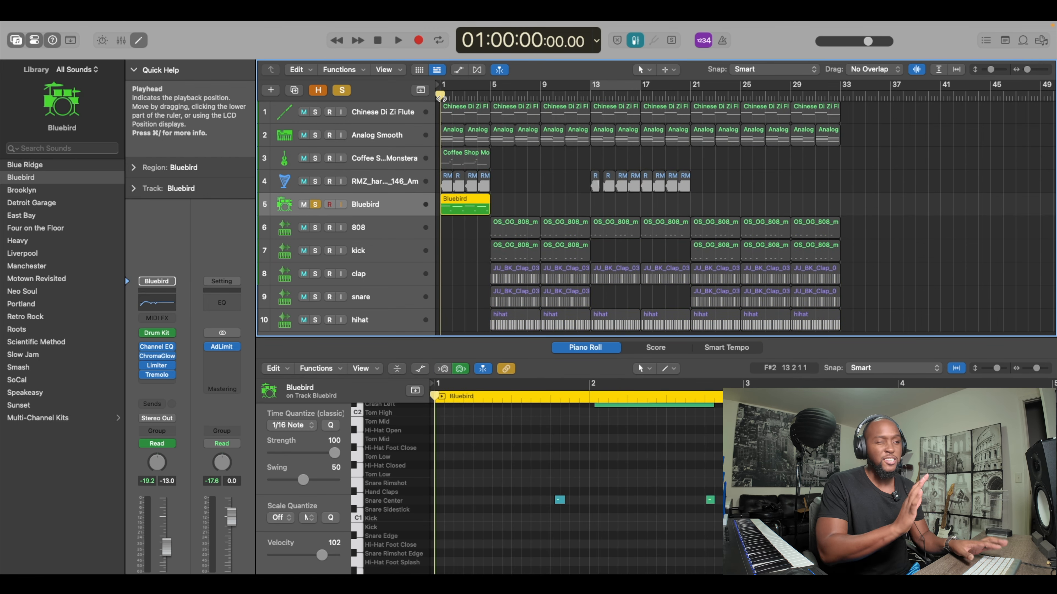
pyautogui.press('space')
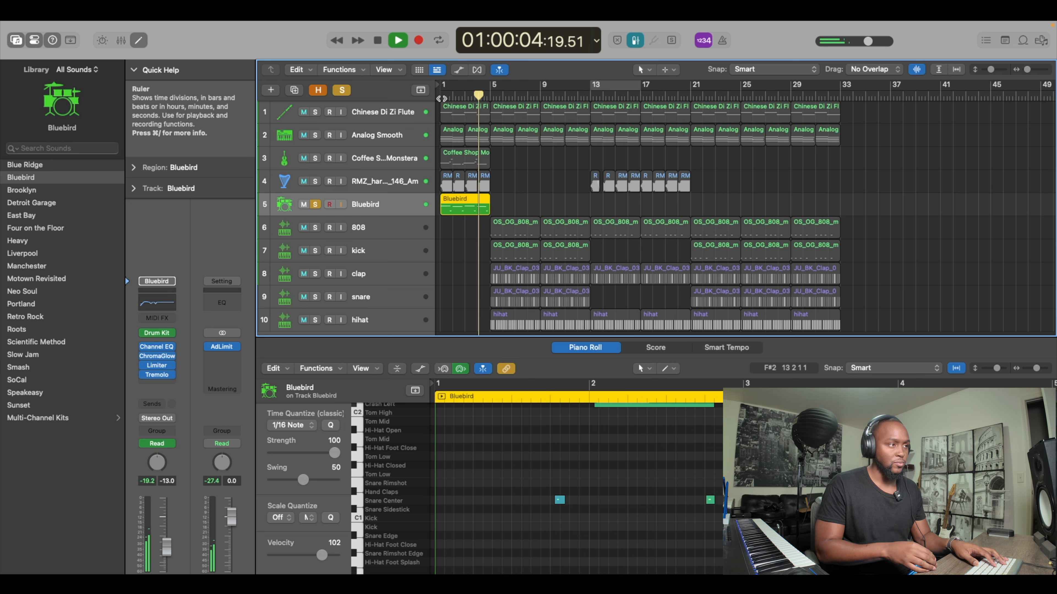
pyautogui.press('space')
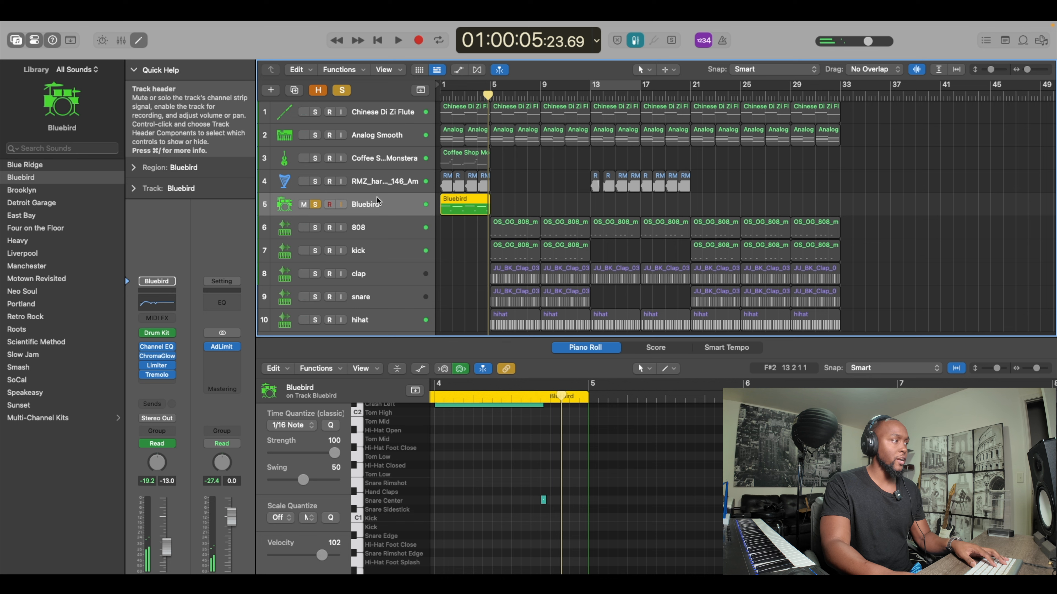
# - Look over Bluebird's drum kit patches and its Tremolo effect, return to the project start and clear the track's solo
pyautogui.hscroll(-3, 53, 185)
pyautogui.hscroll(3, 57, 187)
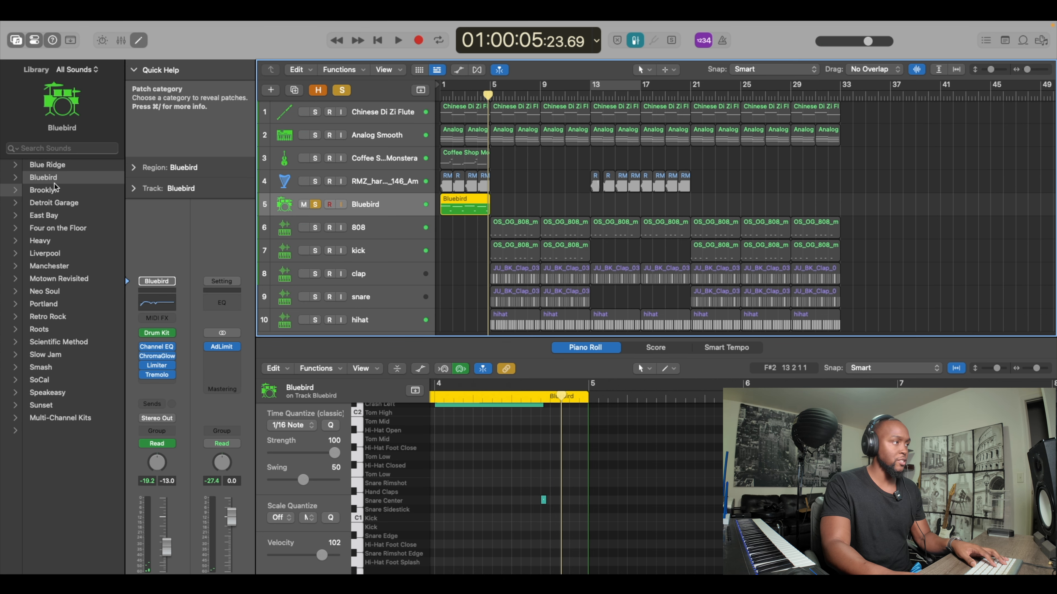
pyautogui.hscroll(2, 55, 186)
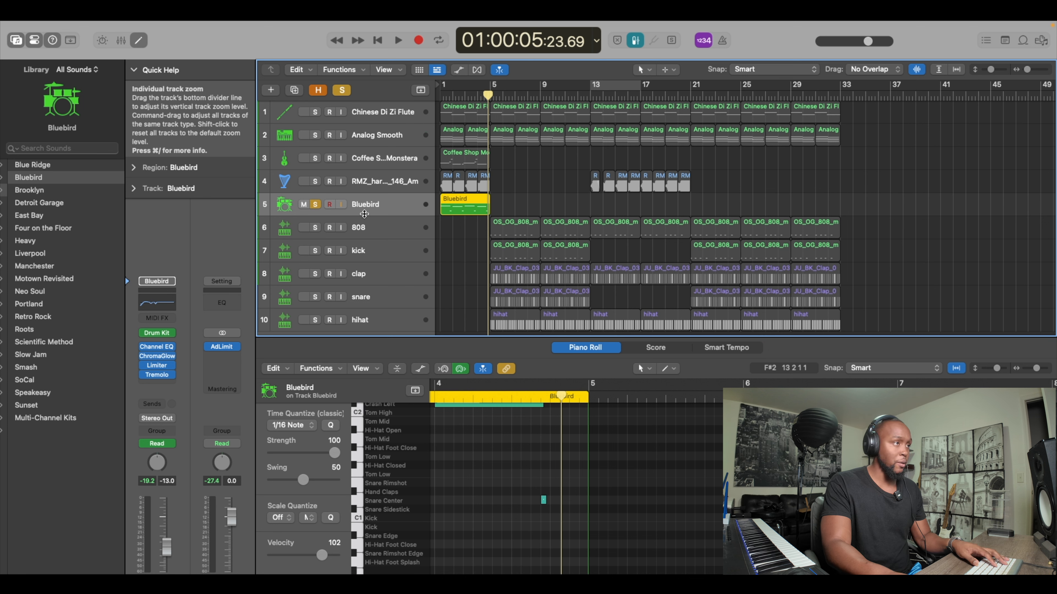
pyautogui.press('Return')
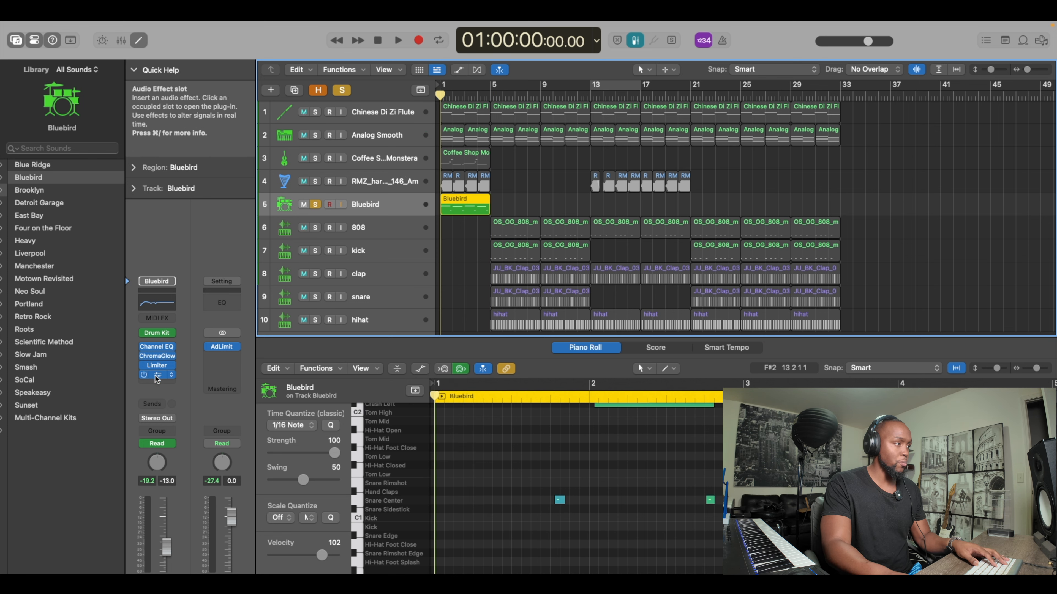
pyautogui.click(157, 376)
pyautogui.press('super+w')
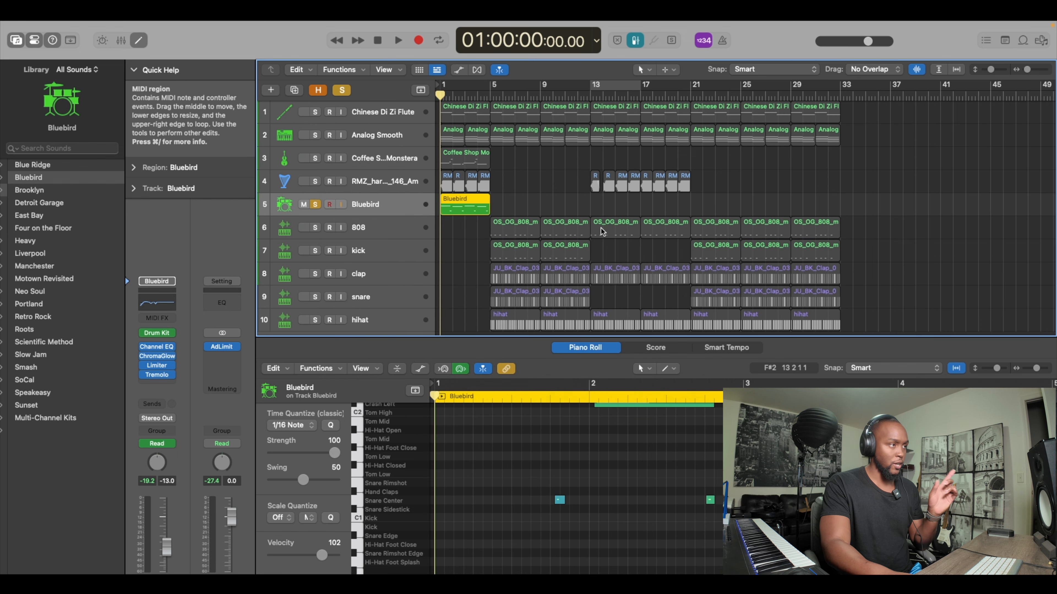
pyautogui.click(316, 204)
# - Play the full arrangement without solos from bar 5, where the 808, kick, clap, snare and hihat regions begin
pyautogui.press('space')
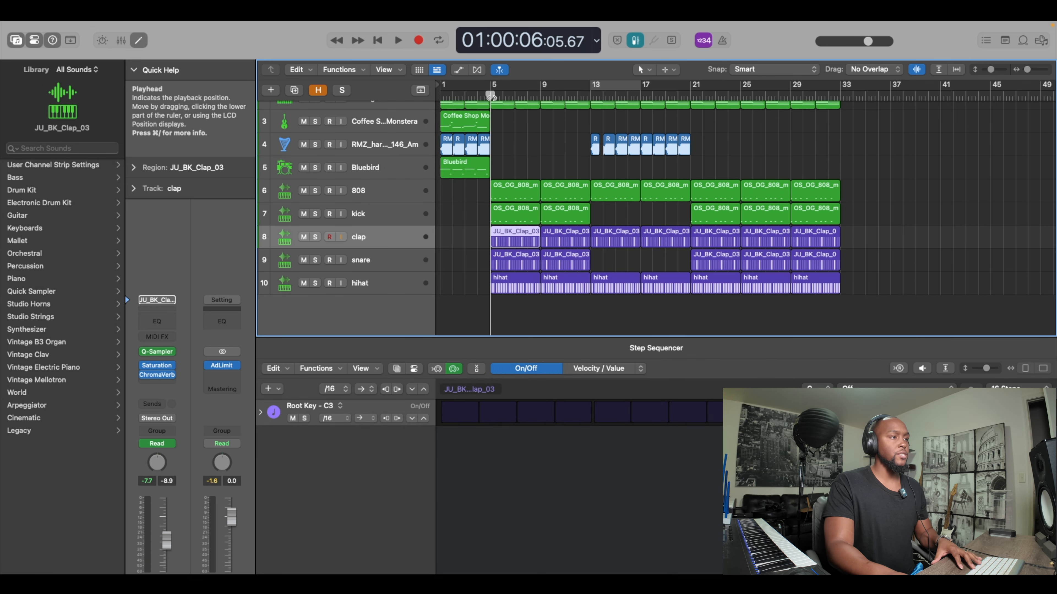
pyautogui.press('space')
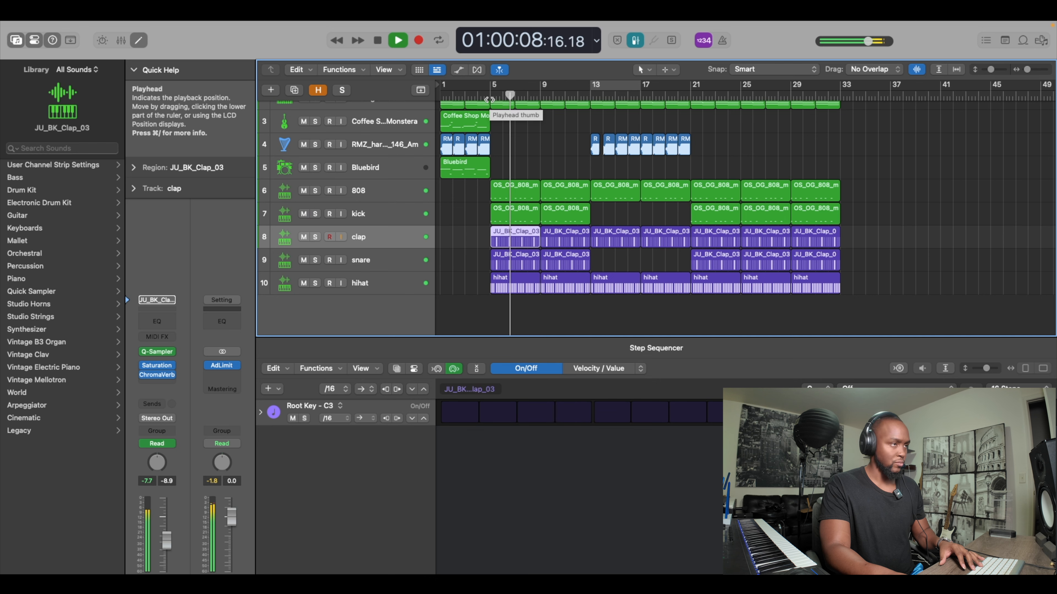
pyautogui.scroll(3, 516, 143)
pyautogui.press('space')
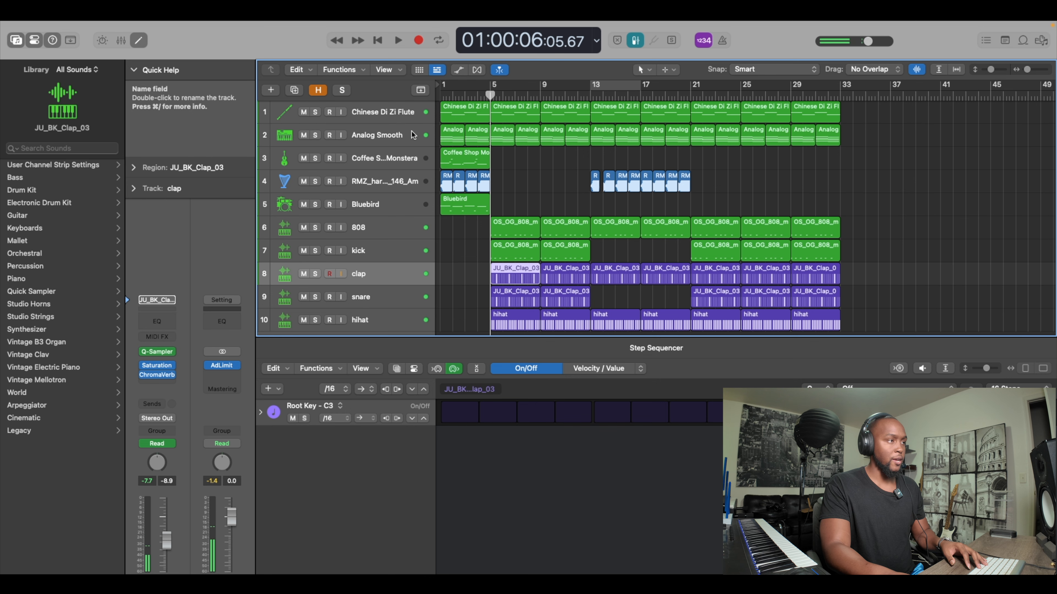
# - Solo the 808 track and play it on its own from bar 5
pyautogui.click(408, 138)
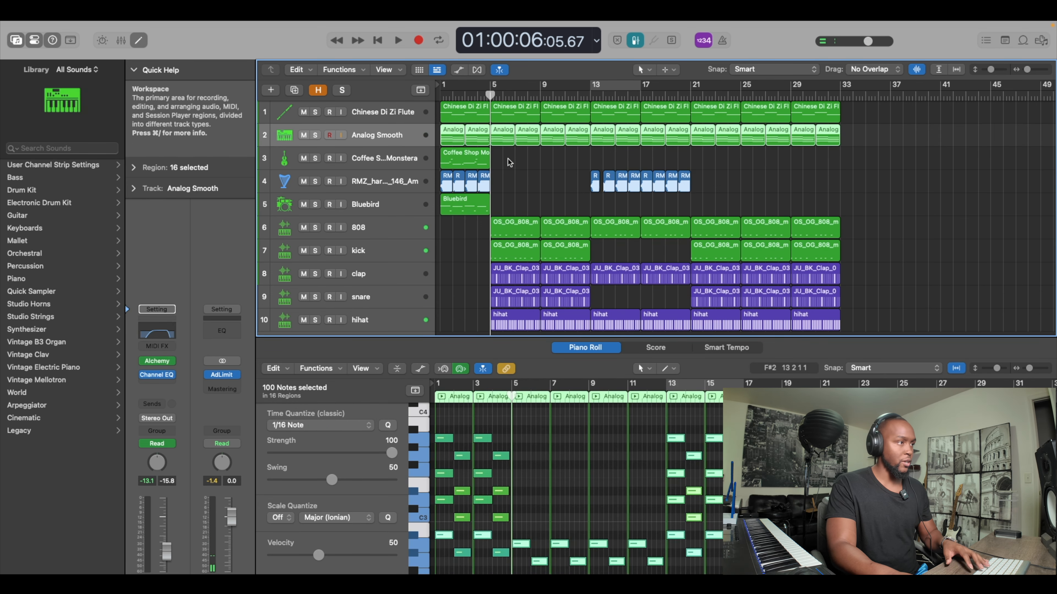
pyautogui.click(381, 235)
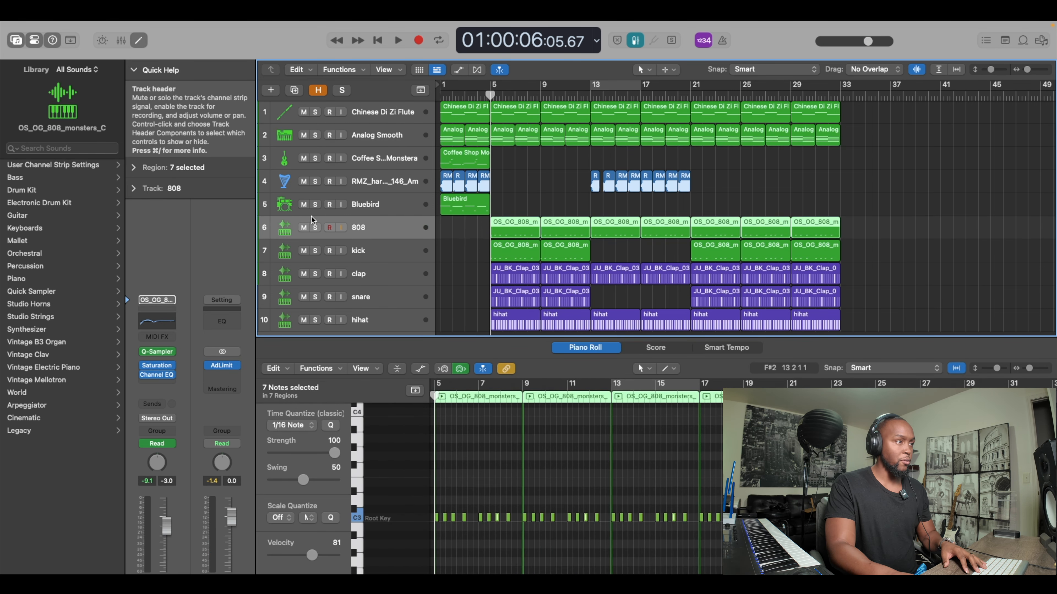
pyautogui.click(315, 227)
pyautogui.press('space')
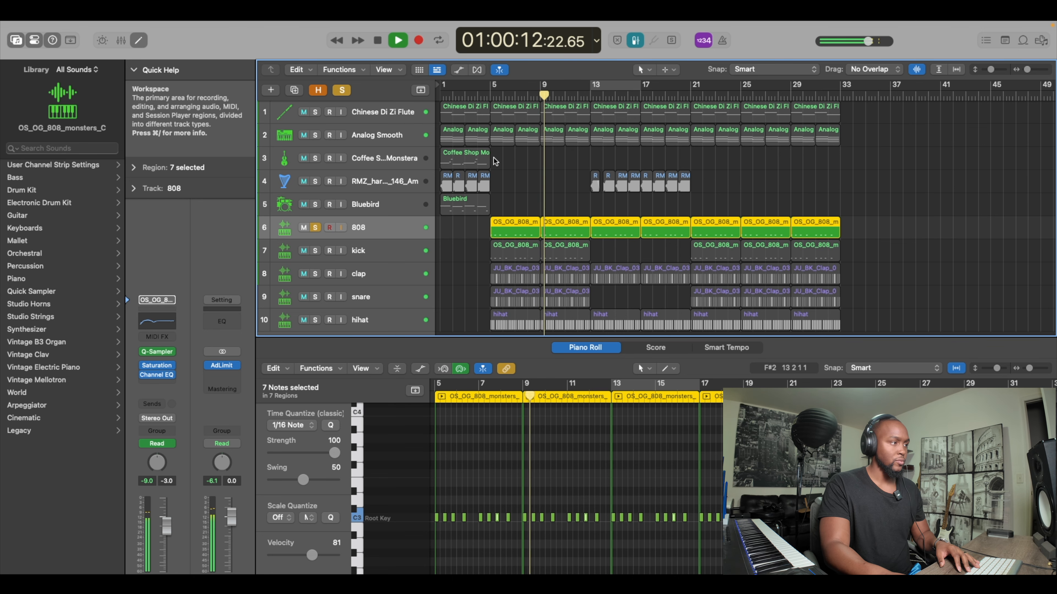
pyautogui.press('space')
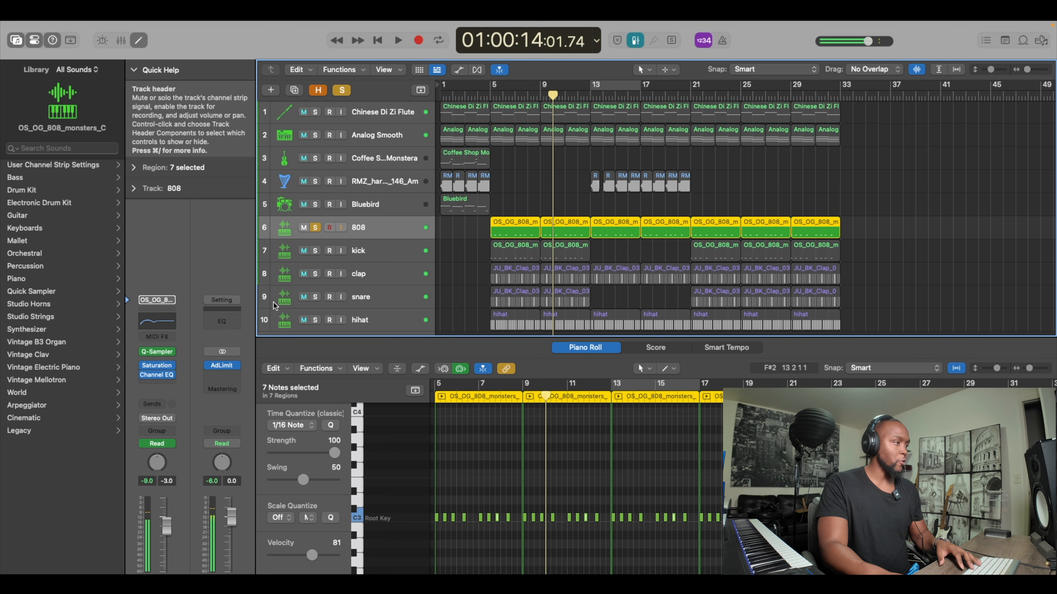
# - Examine the 808's Saturation Knob settings while playing the soloed track
pyautogui.click(158, 366)
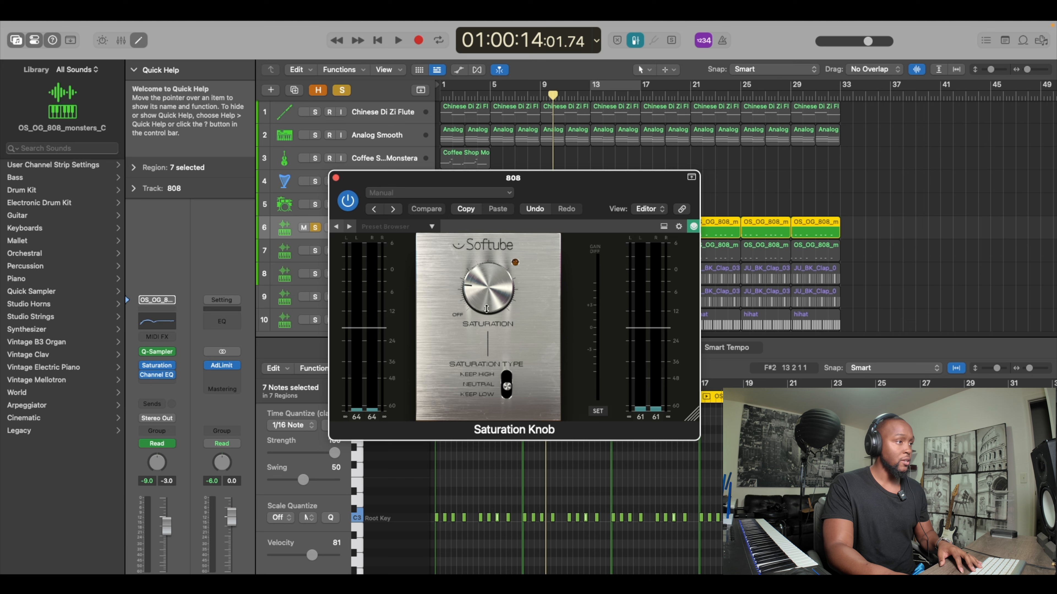
pyautogui.press('space')
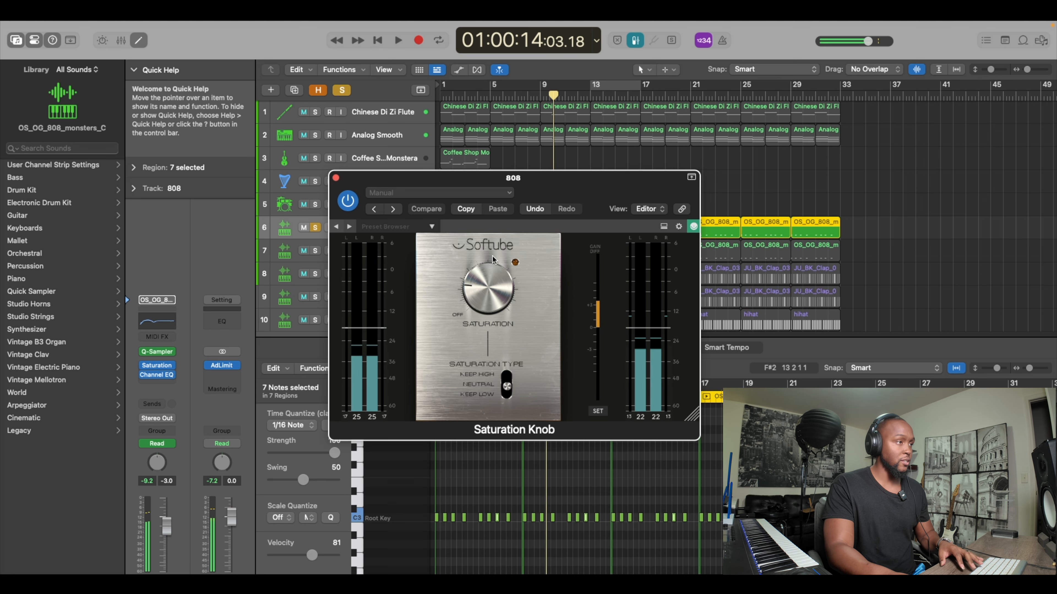
pyautogui.click(337, 178)
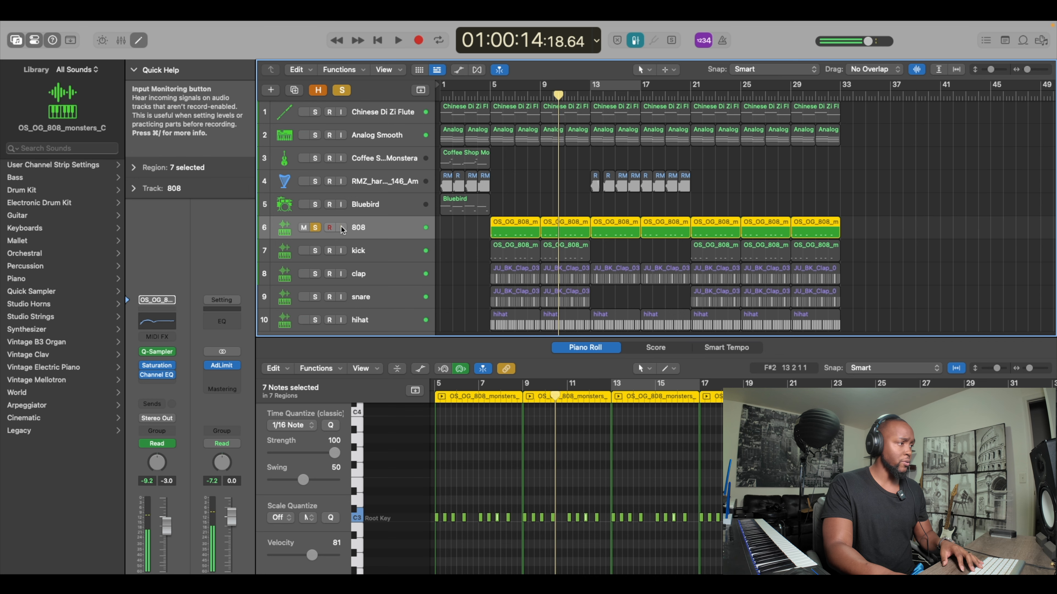
# - Examine the 808's Channel EQ while replaying the soloed track from bar 5
pyautogui.click(156, 375)
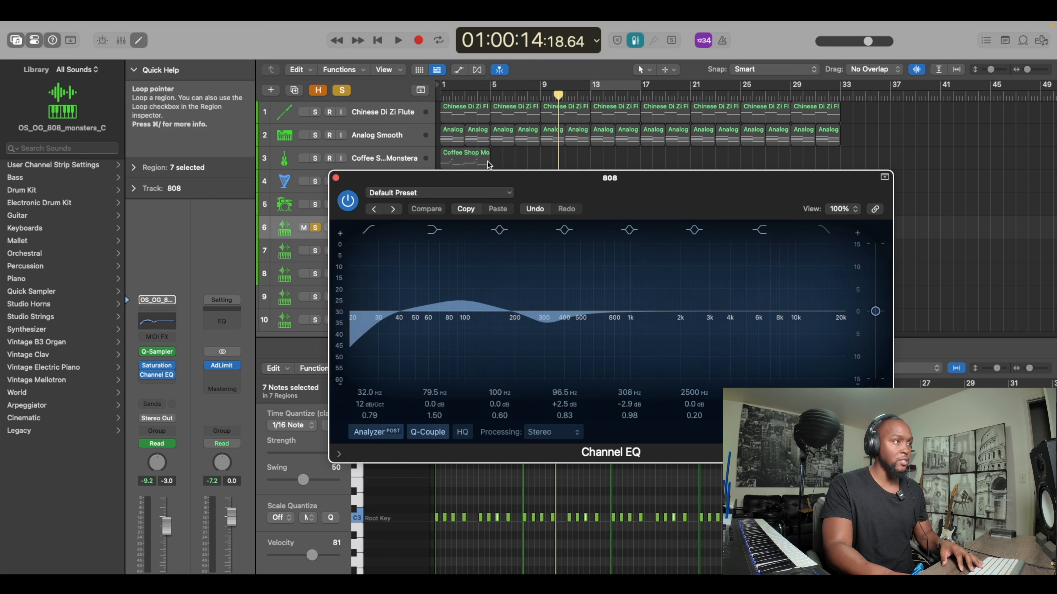
pyautogui.click(490, 94)
pyautogui.press('space')
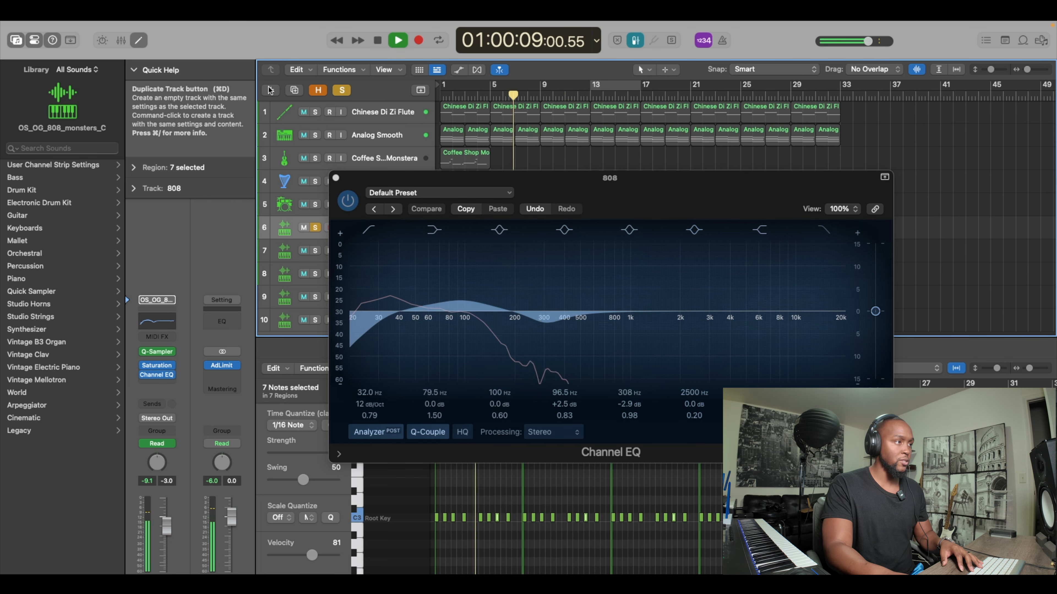
pyautogui.click(336, 179)
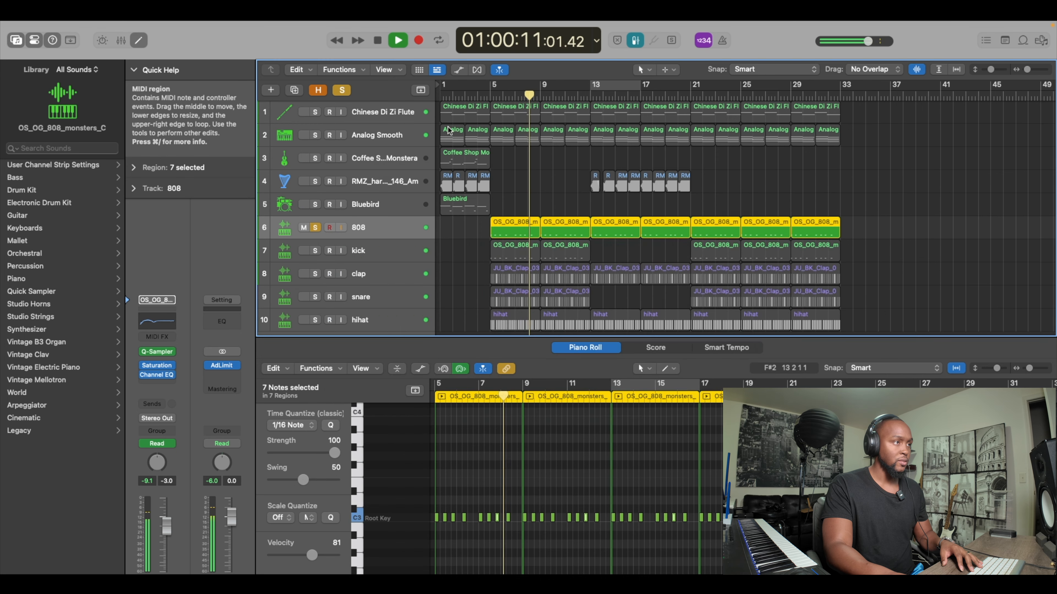
pyautogui.press('space')
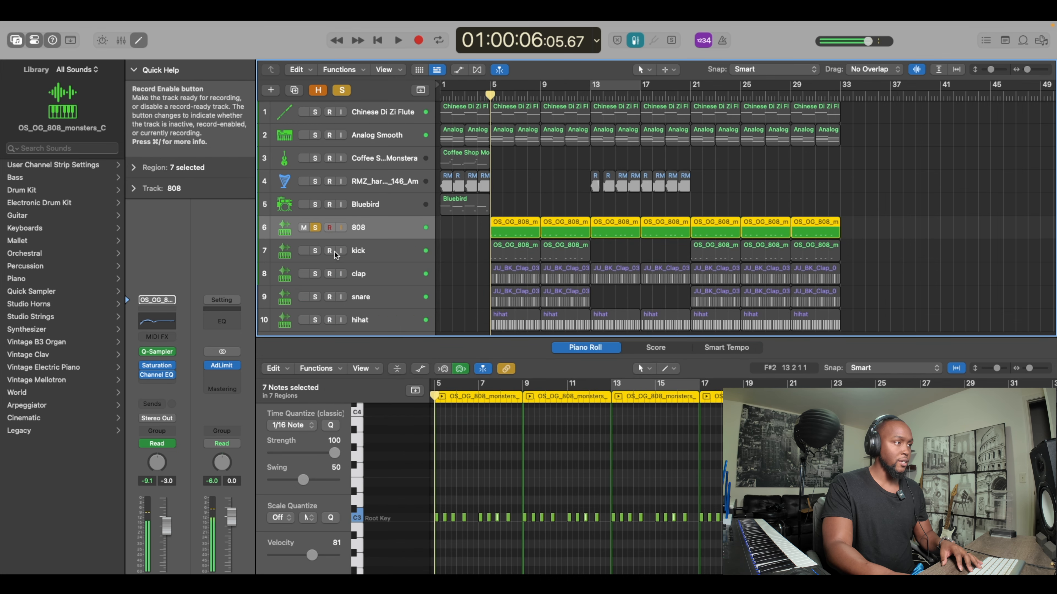
# - Solo the kick together with the 808, set a cycle range over bars 5 to 9 and play the pair
pyautogui.keyDown('shift'); pyautogui.click(384, 251); pyautogui.keyUp('shift')
pyautogui.click(385, 251)
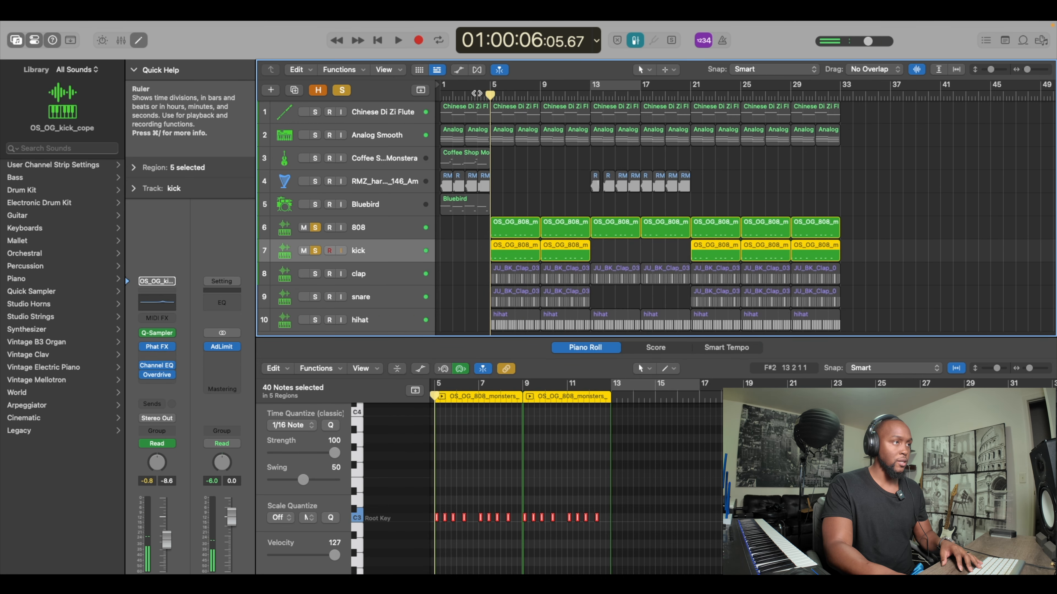
pyautogui.moveTo(491, 85); pyautogui.dragTo(537, 93)
pyautogui.press('space')
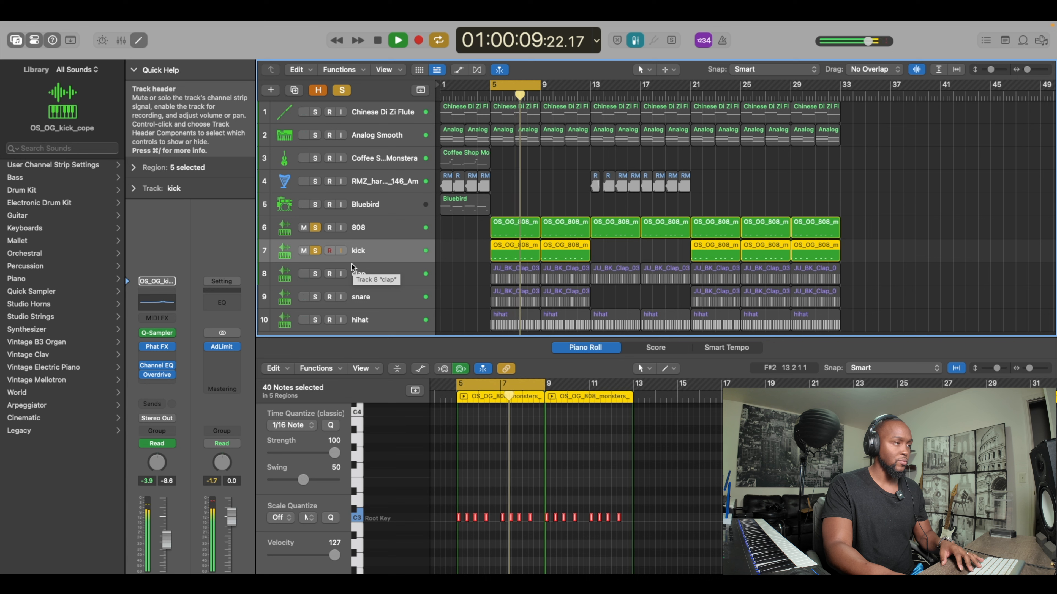
pyautogui.press('space')
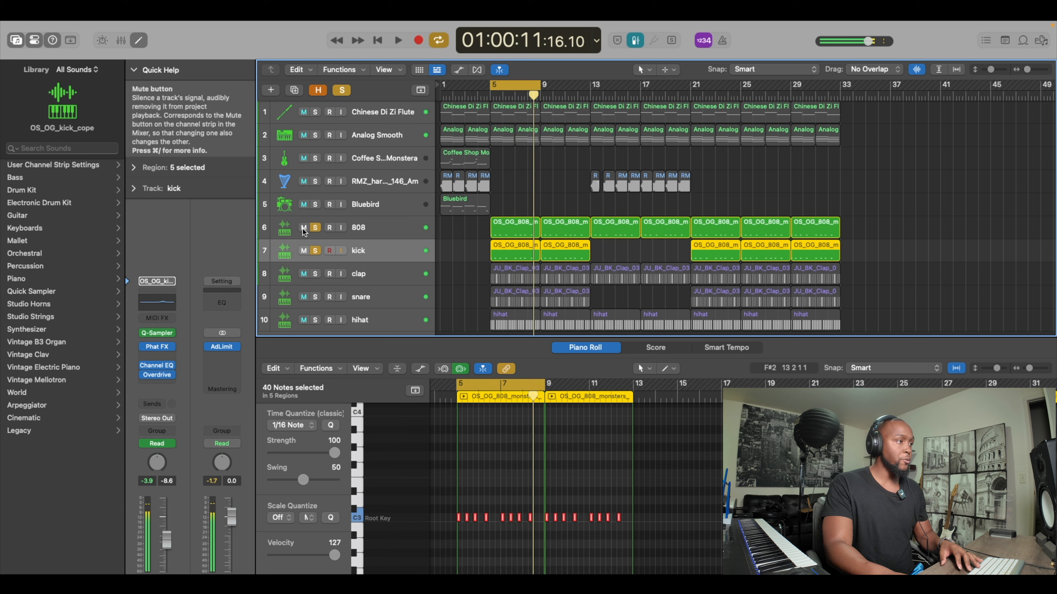
# - Clear the 808's solo and compare the looped kick with Phat FX bypassed and enabled, leaving the effect on
pyautogui.click(304, 227)
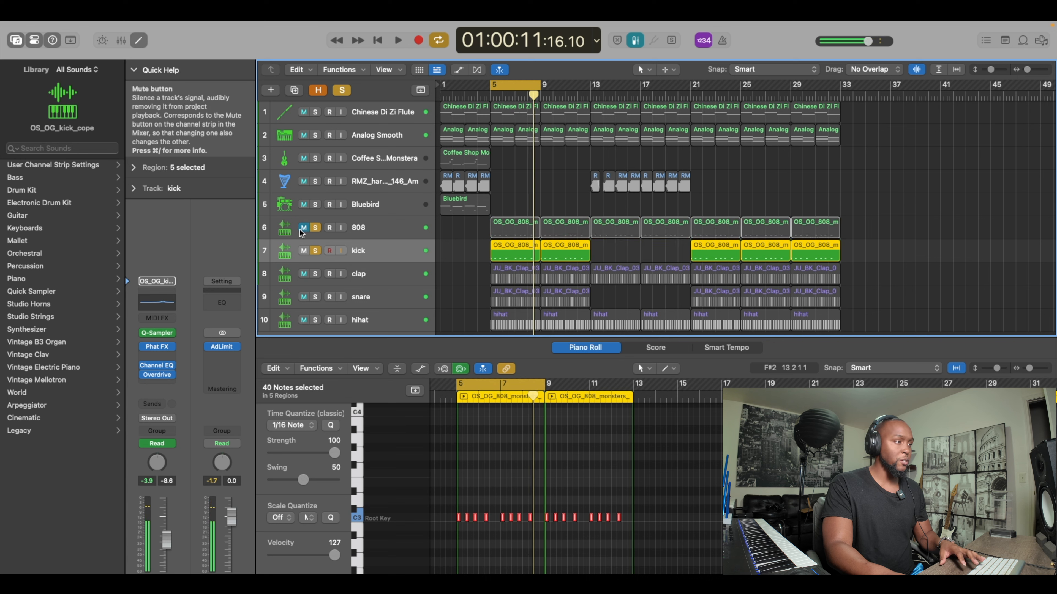
pyautogui.click(314, 228)
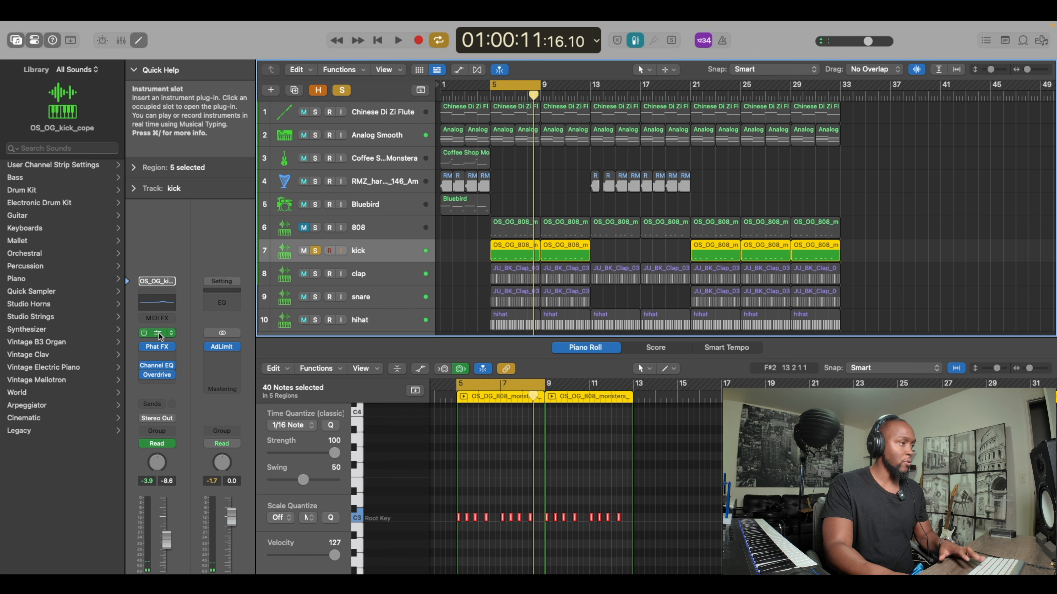
pyautogui.click(158, 349)
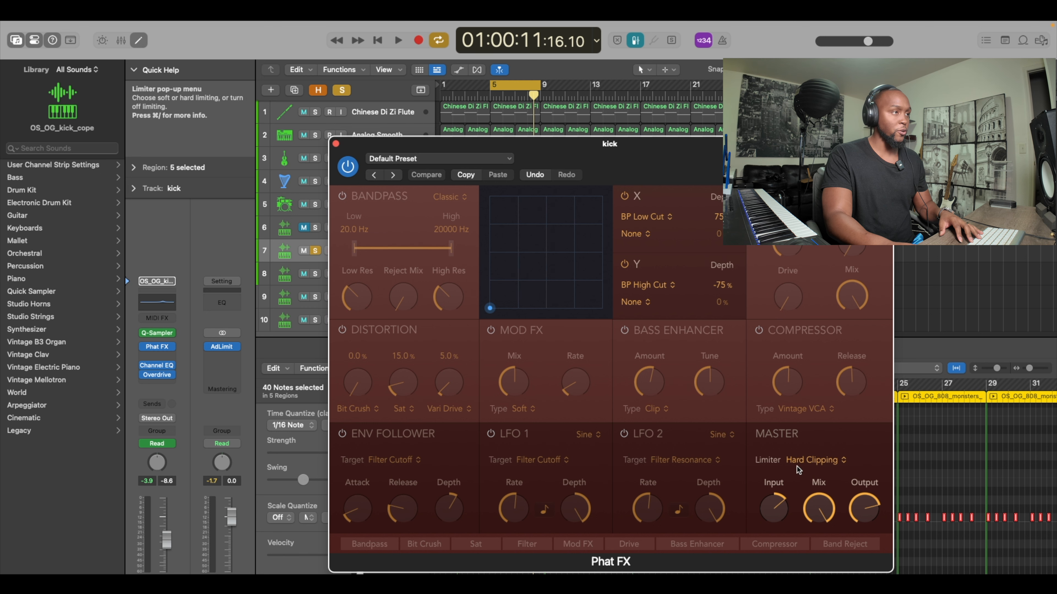
pyautogui.moveTo(489, 145); pyautogui.dragTo(564, 145)
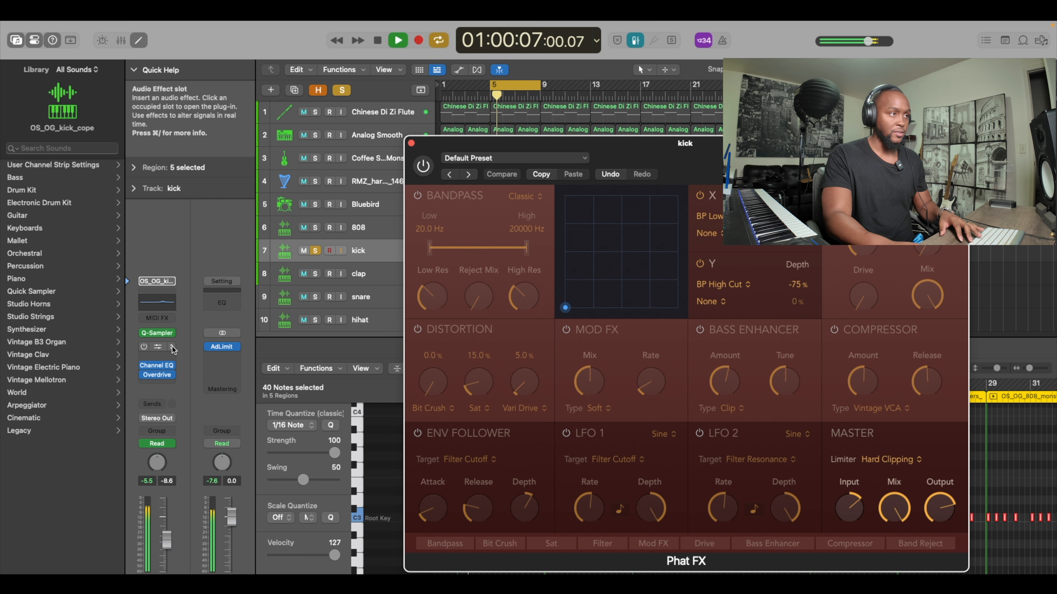
pyautogui.moveTo(609, 143); pyautogui.dragTo(490, 143)
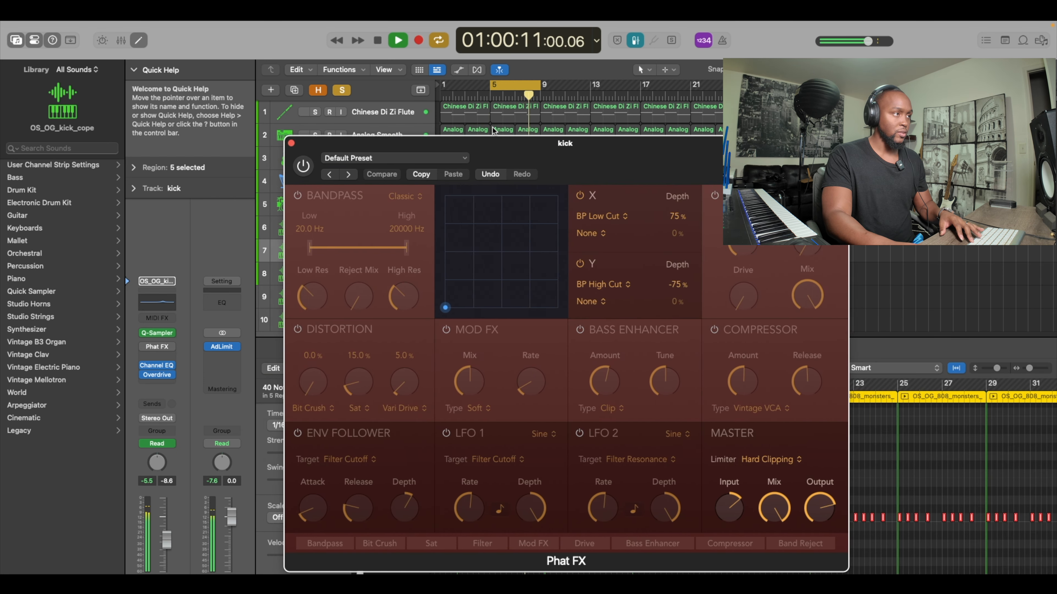
pyautogui.click(303, 166)
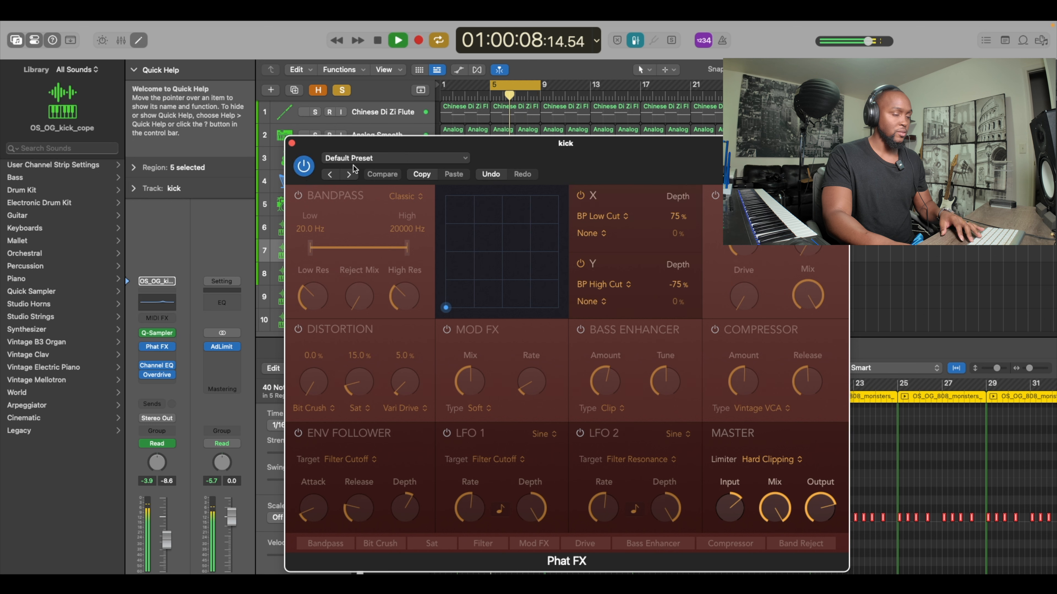
pyautogui.press('space')
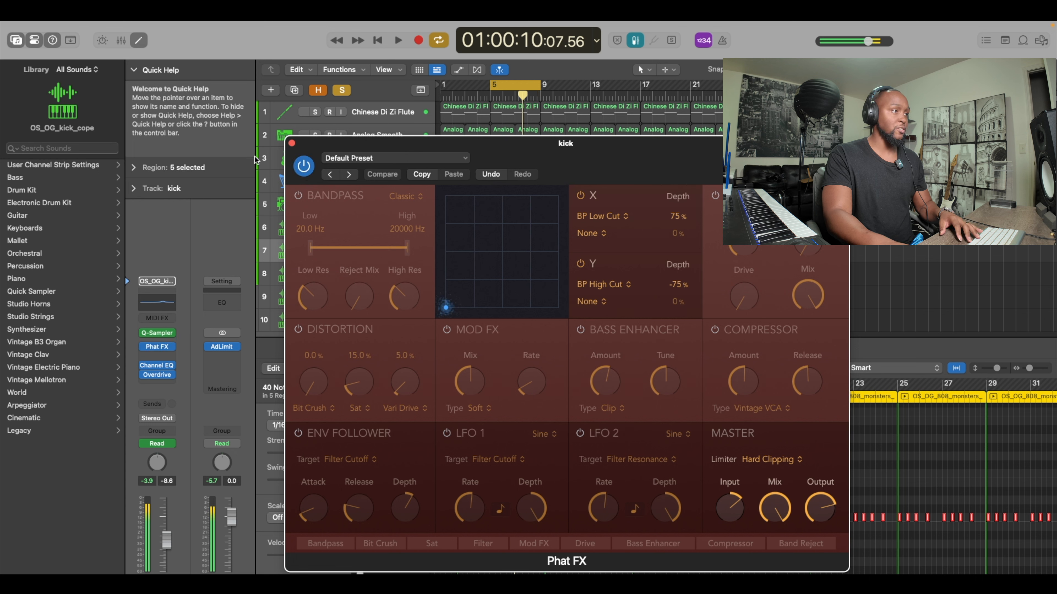
pyautogui.click(291, 143)
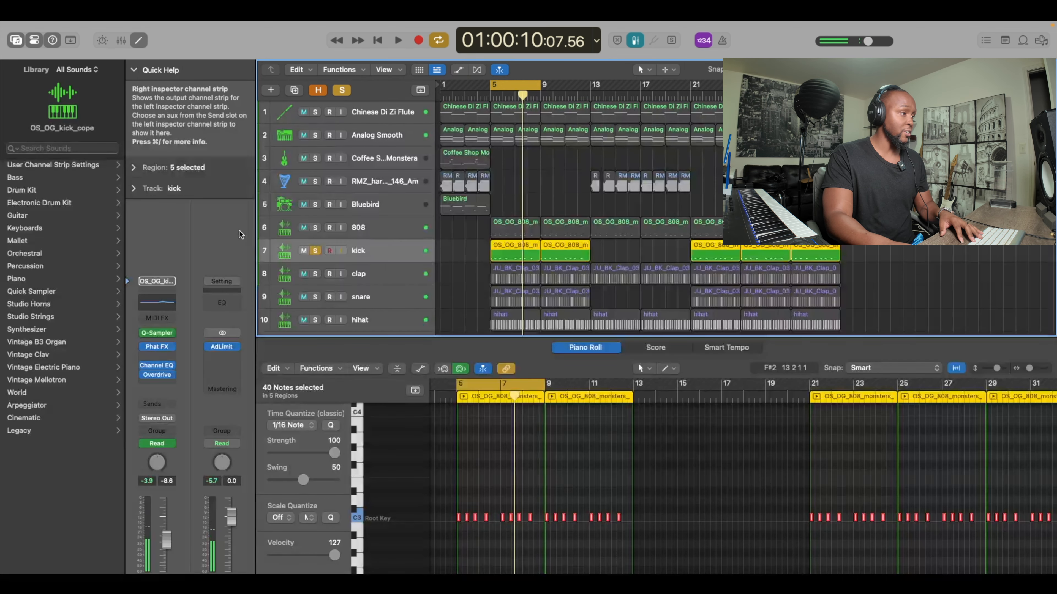
# - Examine the kick track's Channel EQ curve
pyautogui.click(160, 367)
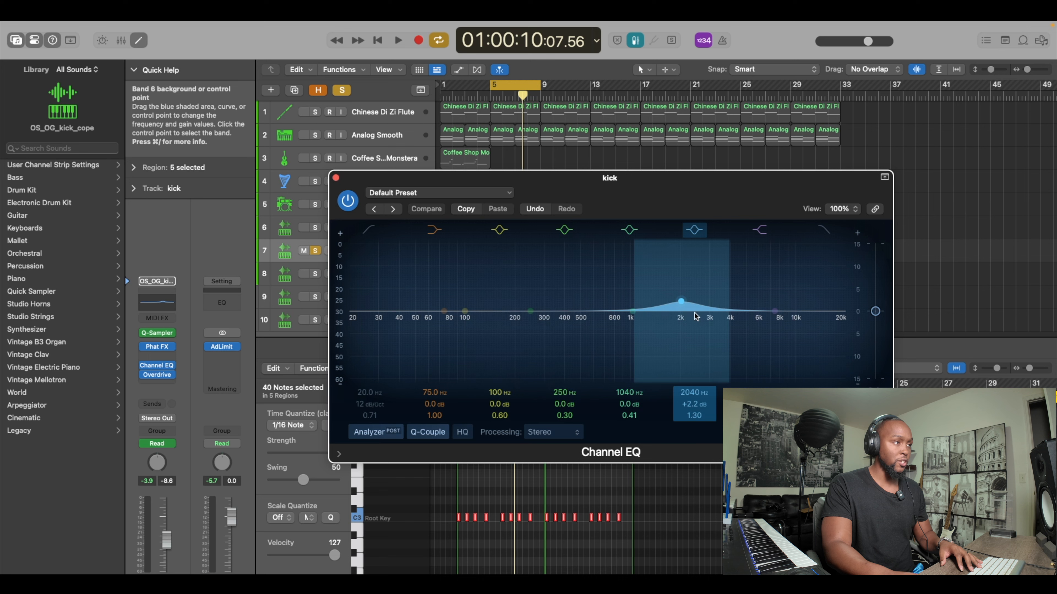
pyautogui.click(336, 177)
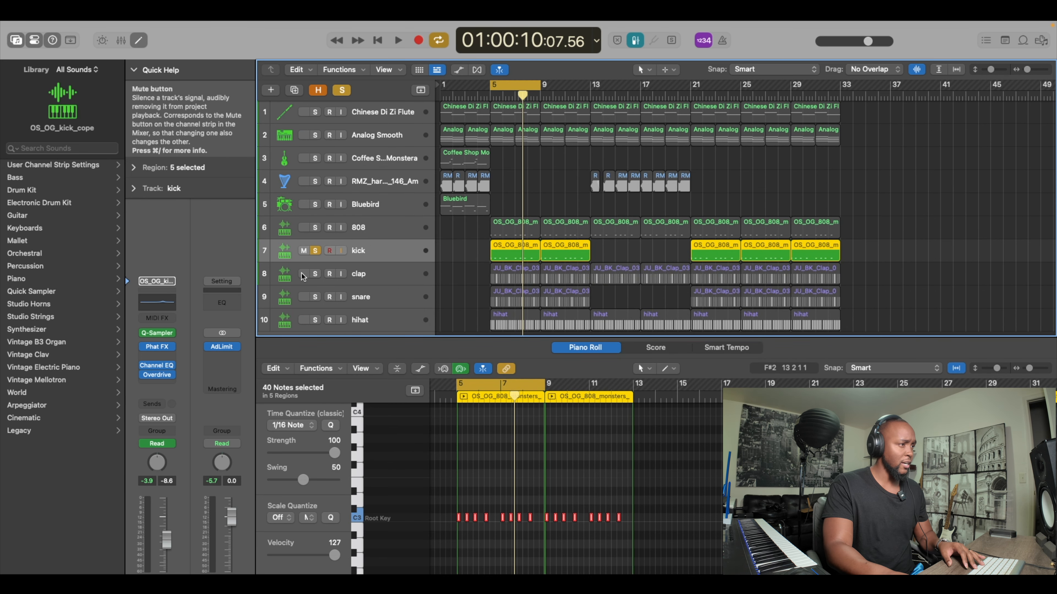
# - Check the kick's Overdrive settings and compare the soloed kick with the effect bypassed and enabled, leaving it on
pyautogui.click(316, 228)
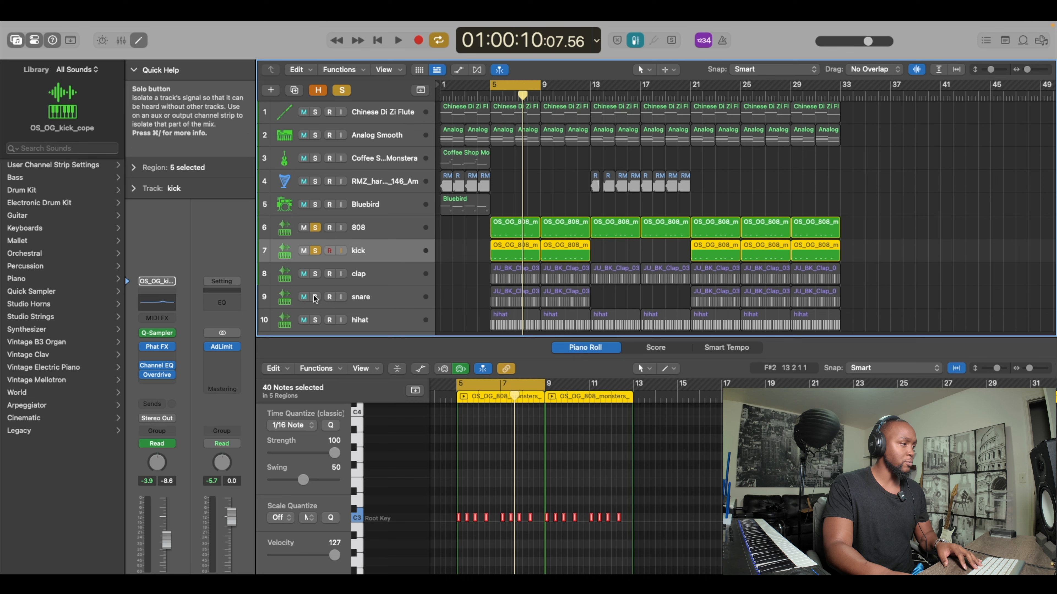
pyautogui.click(158, 376)
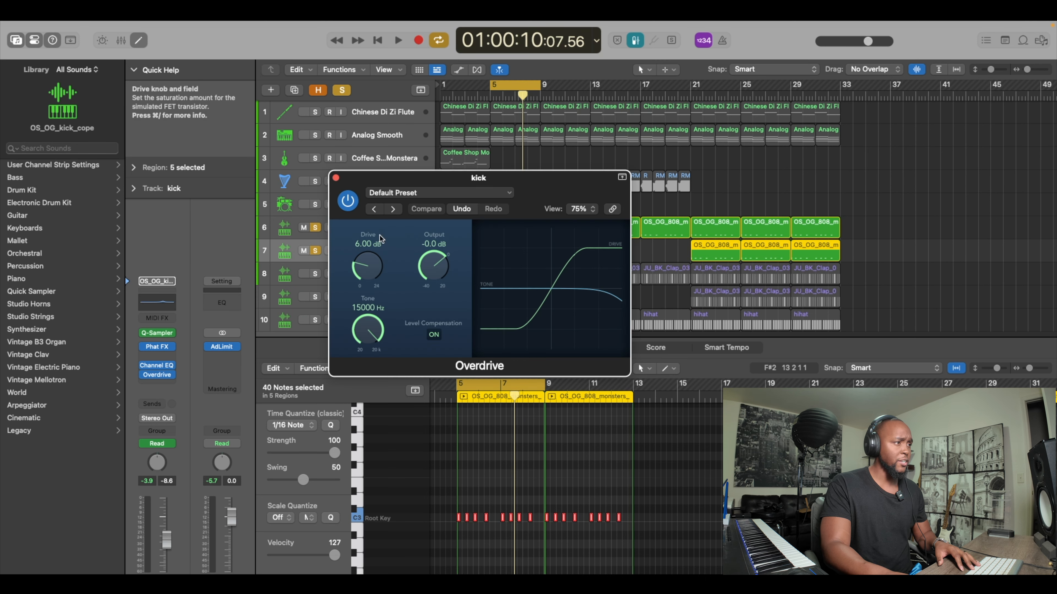
pyautogui.moveTo(383, 182); pyautogui.dragTo(508, 202)
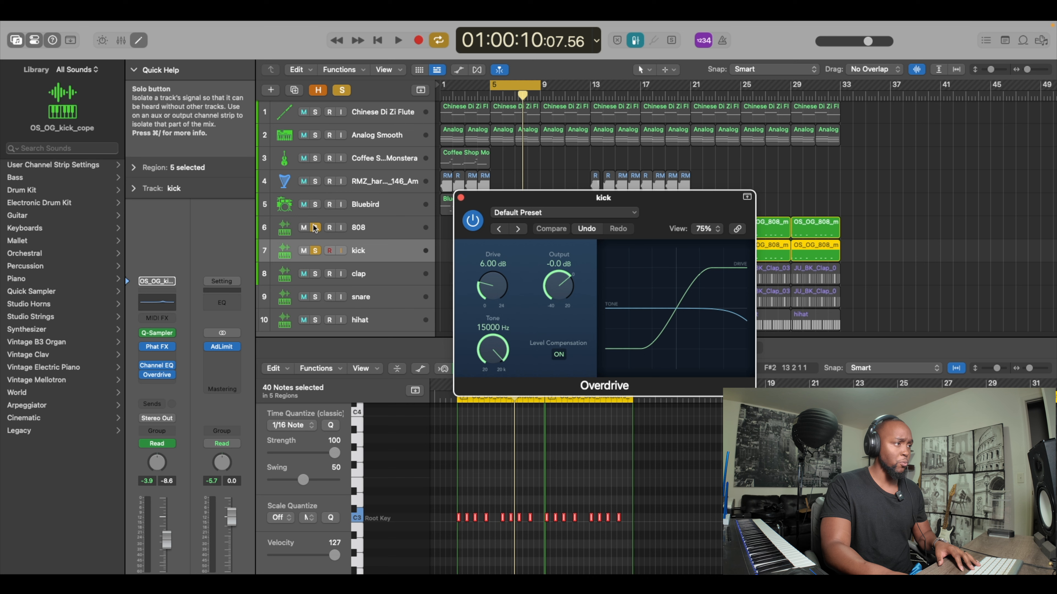
pyautogui.click(298, 230)
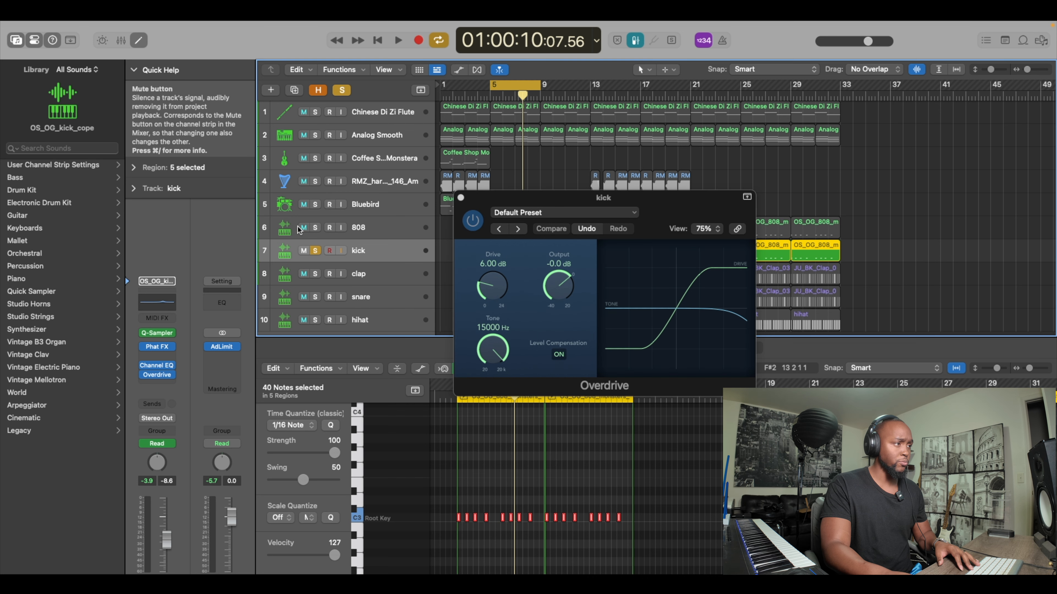
pyautogui.press('space')
pyautogui.click(473, 220)
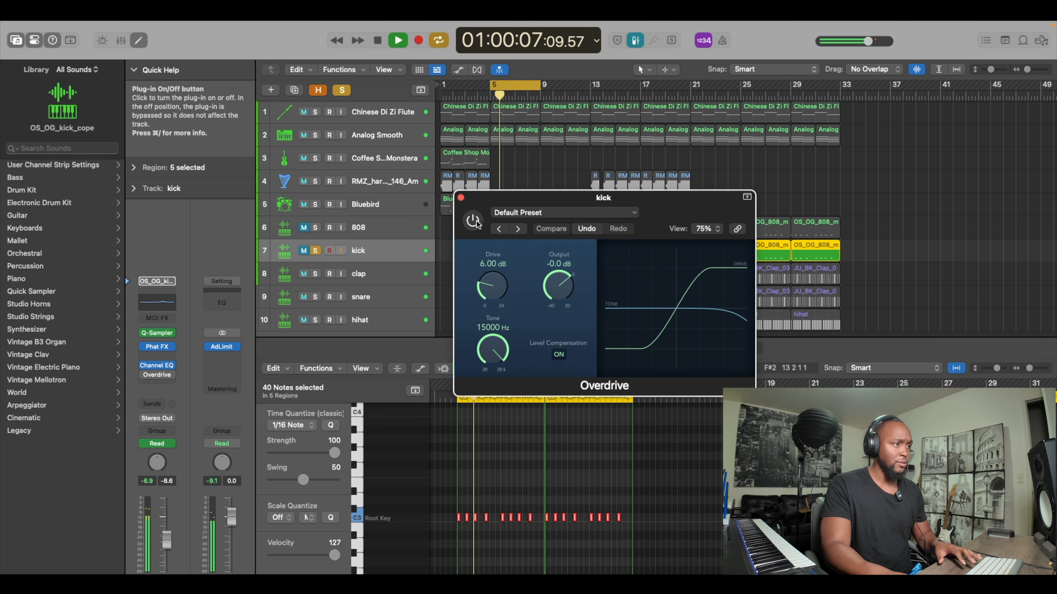
pyautogui.click(473, 221)
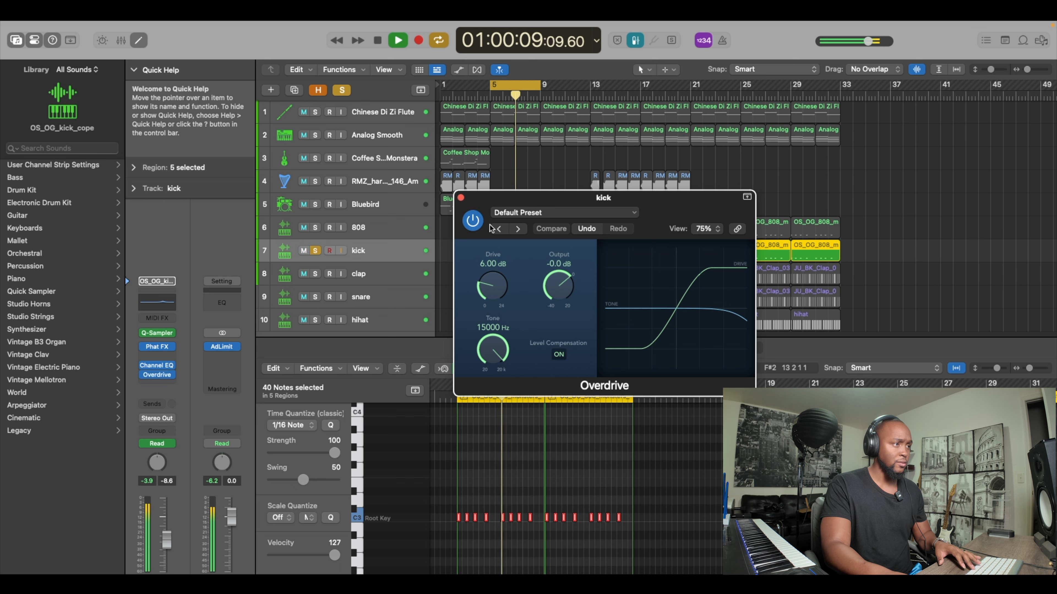
pyautogui.press('space')
pyautogui.click(461, 198)
# - Clear the kick's solo and play the full mix within the cycle range starting at bar 5
pyautogui.press('s')
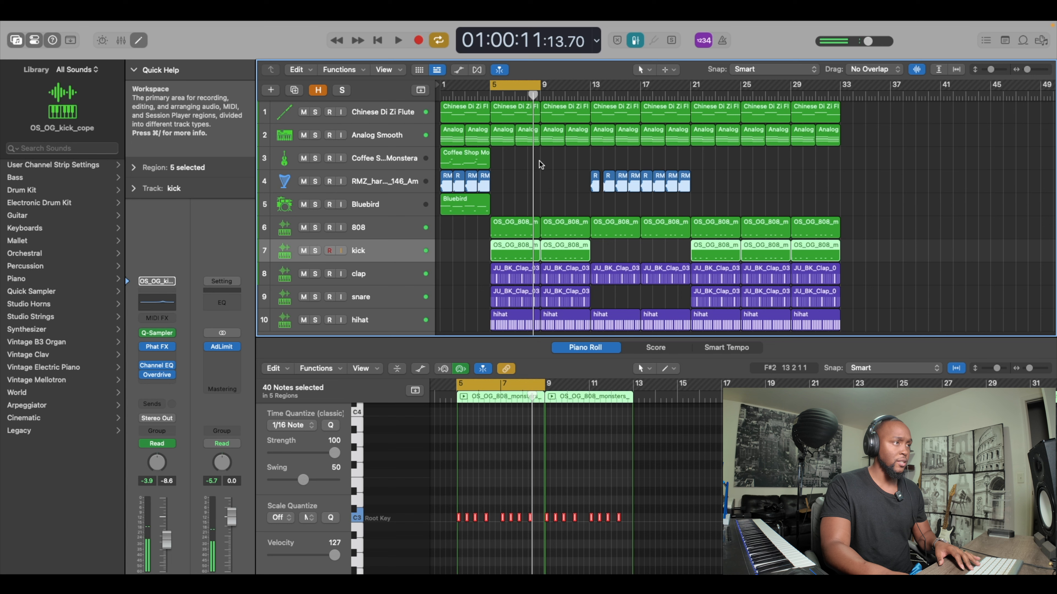
pyautogui.click(491, 97)
pyautogui.press('space')
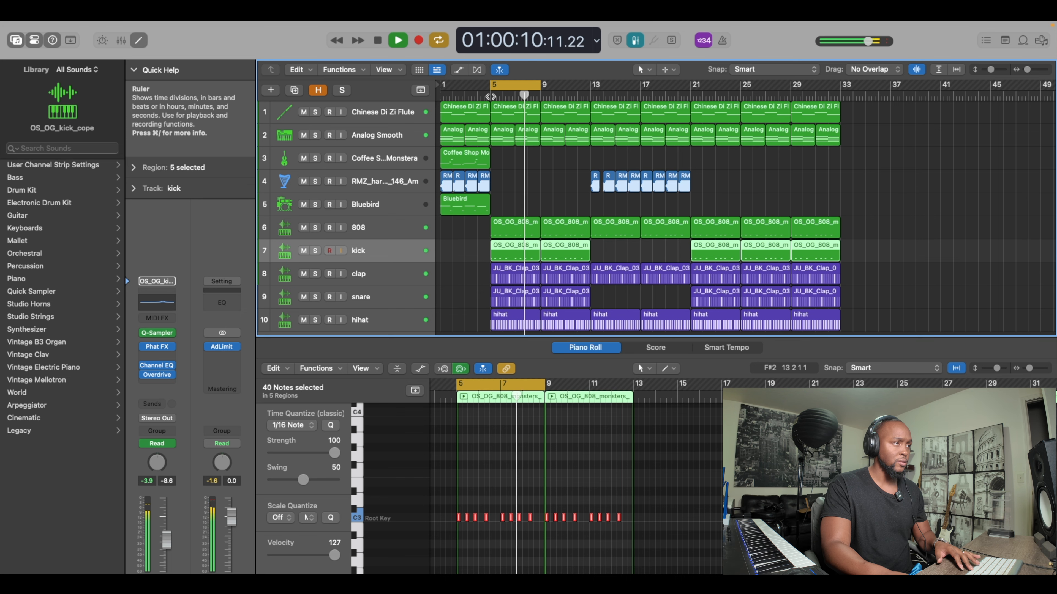
pyautogui.press('space')
# - Select the clap track, solo it and play its Step Sequencer pattern in the loop from bar 5
pyautogui.click(517, 85)
pyautogui.scroll(-3, 396, 228)
pyautogui.click(393, 227)
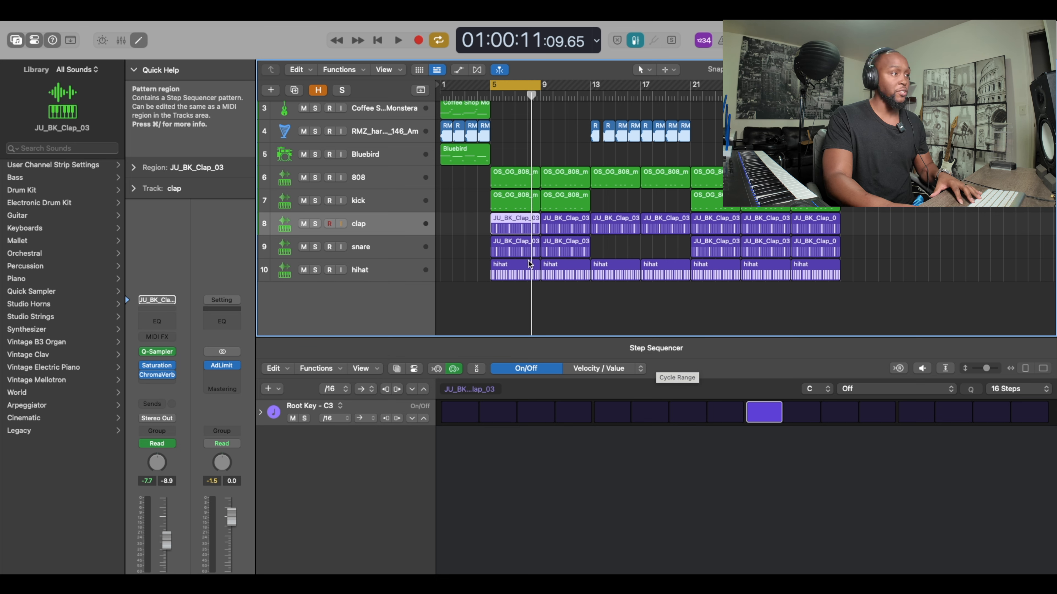
pyautogui.click(330, 225)
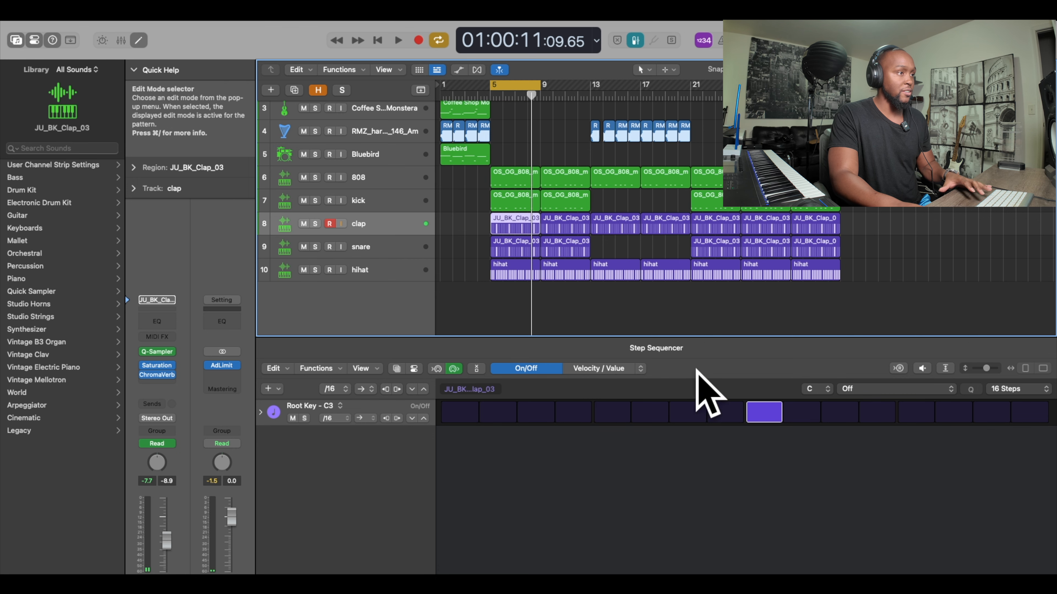
pyautogui.click(315, 224)
pyautogui.press('space')
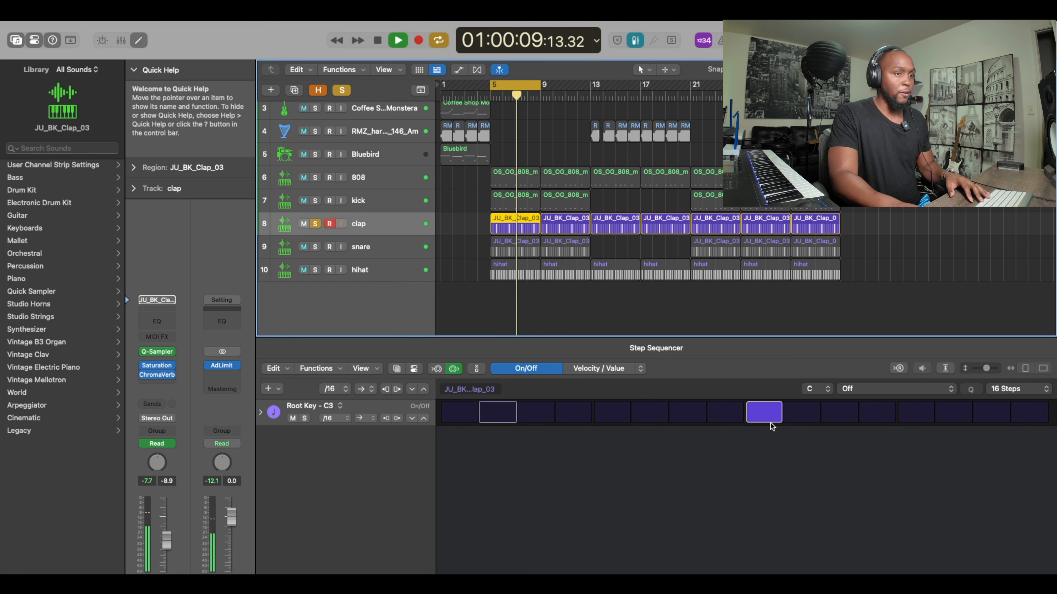
pyautogui.press('space')
# - Slightly enlarge the clap's Step Sequencer row and look through the available step edit modes
pyautogui.moveTo(987, 368); pyautogui.dragTo(989, 369)
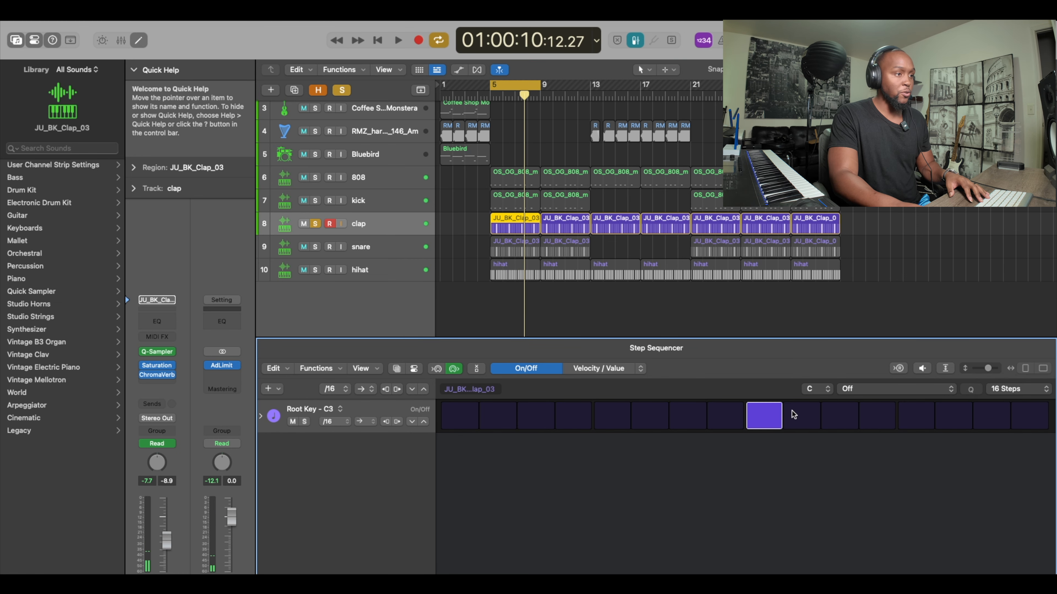
pyautogui.click(642, 369)
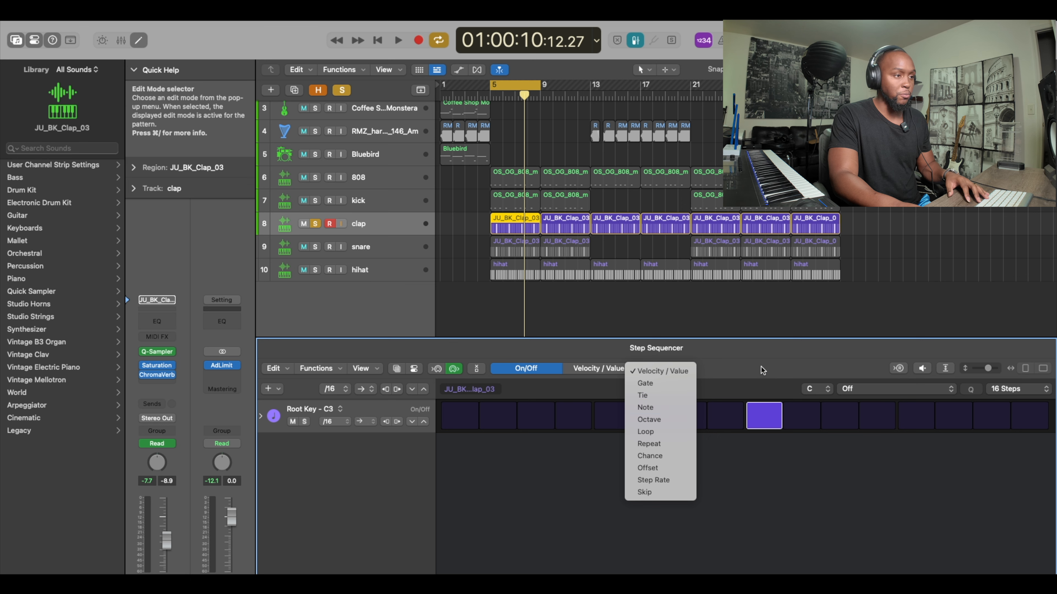
pyautogui.click(764, 391)
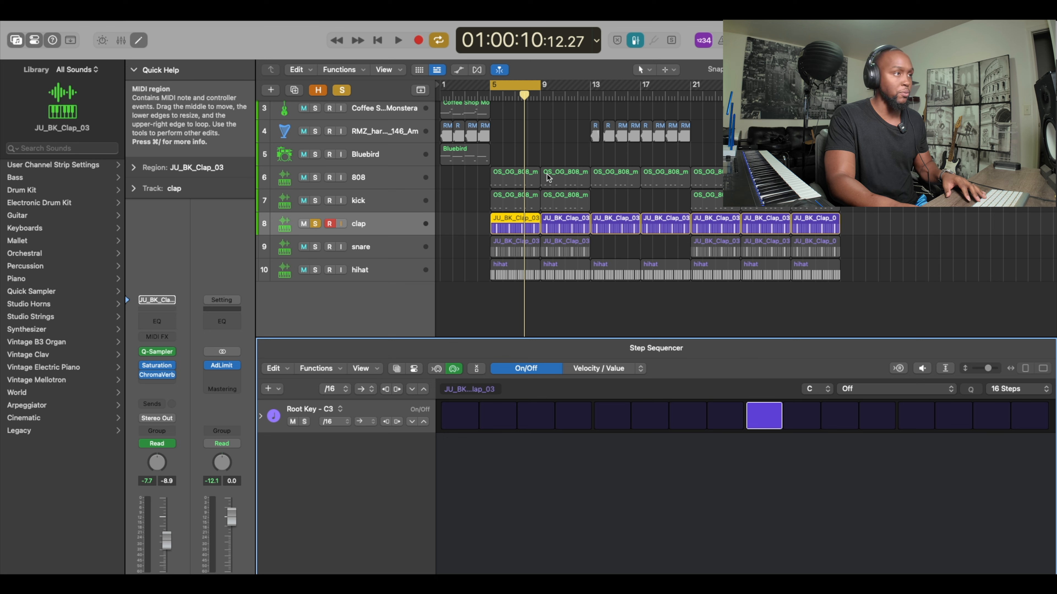
# - Examine the clap's Saturation Knob and ChromaVerb settings while replaying the soloed track
pyautogui.press('space')
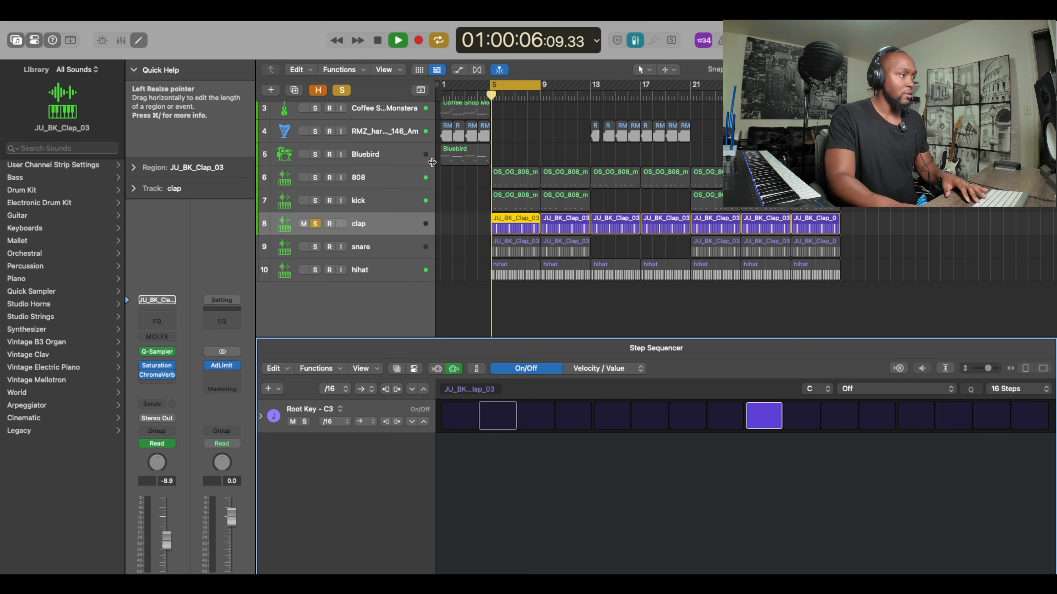
pyautogui.click(156, 365)
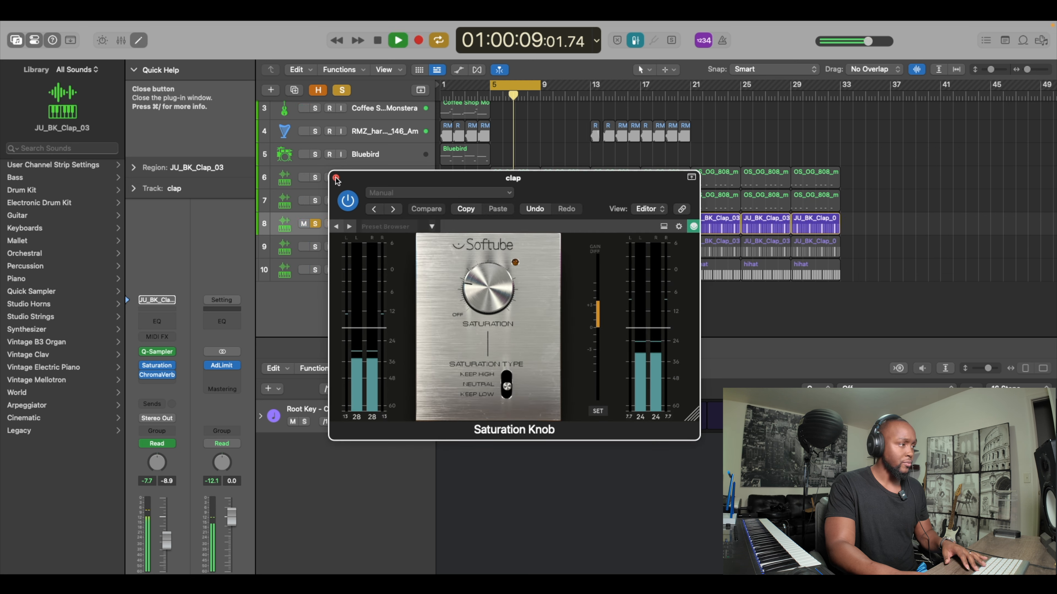
pyautogui.press('space')
pyautogui.click(157, 375)
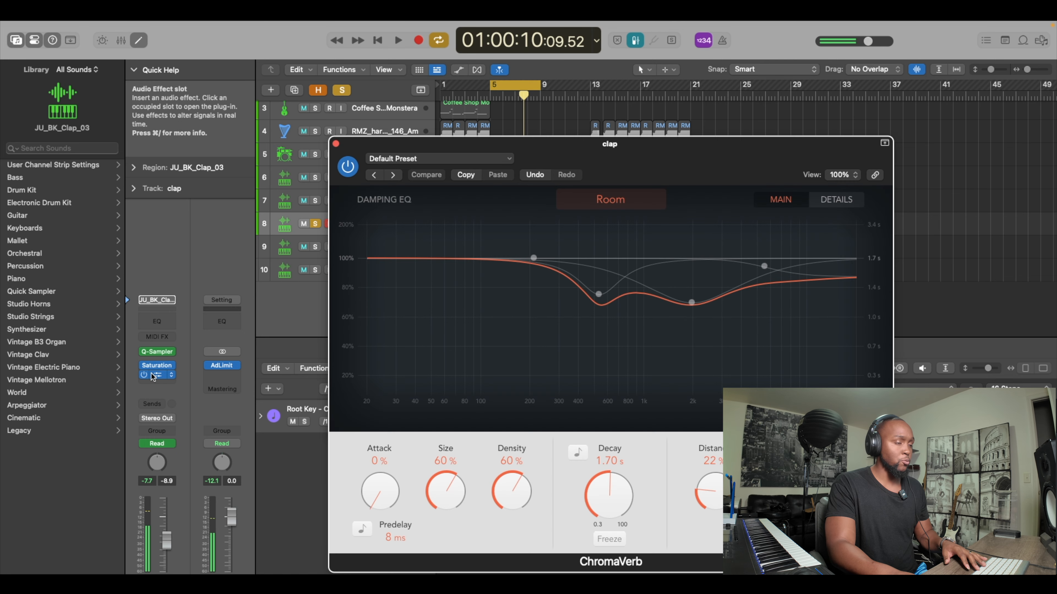
pyautogui.press('space')
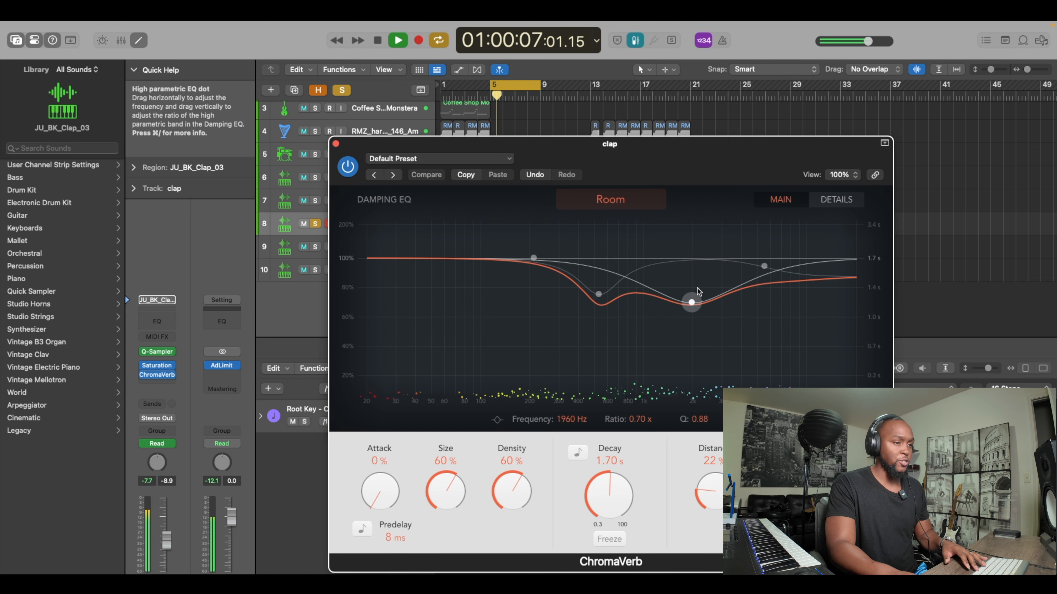
pyautogui.press('space')
pyautogui.click(157, 366)
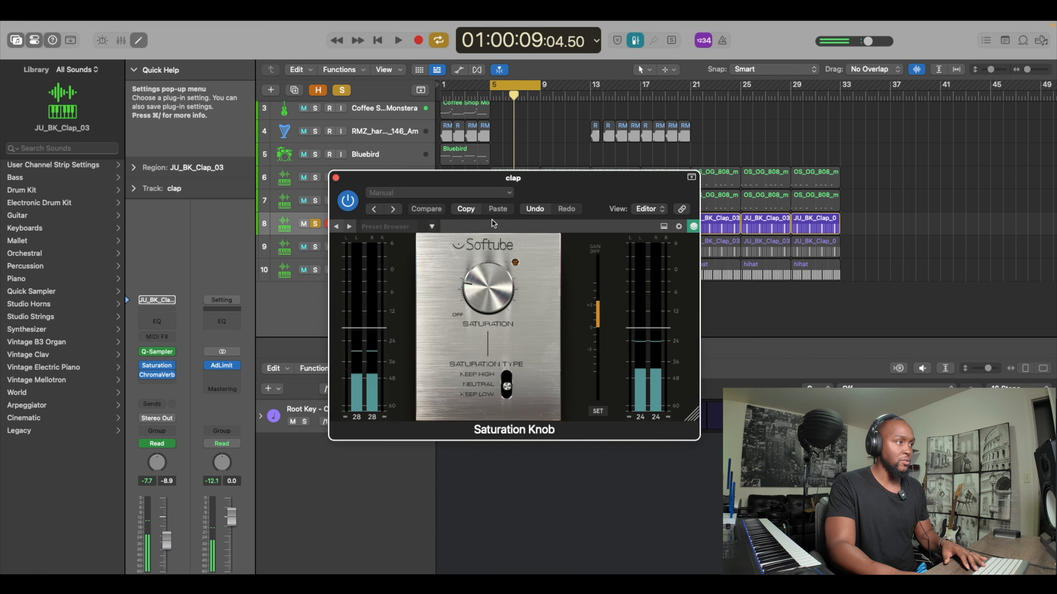
pyautogui.click(335, 178)
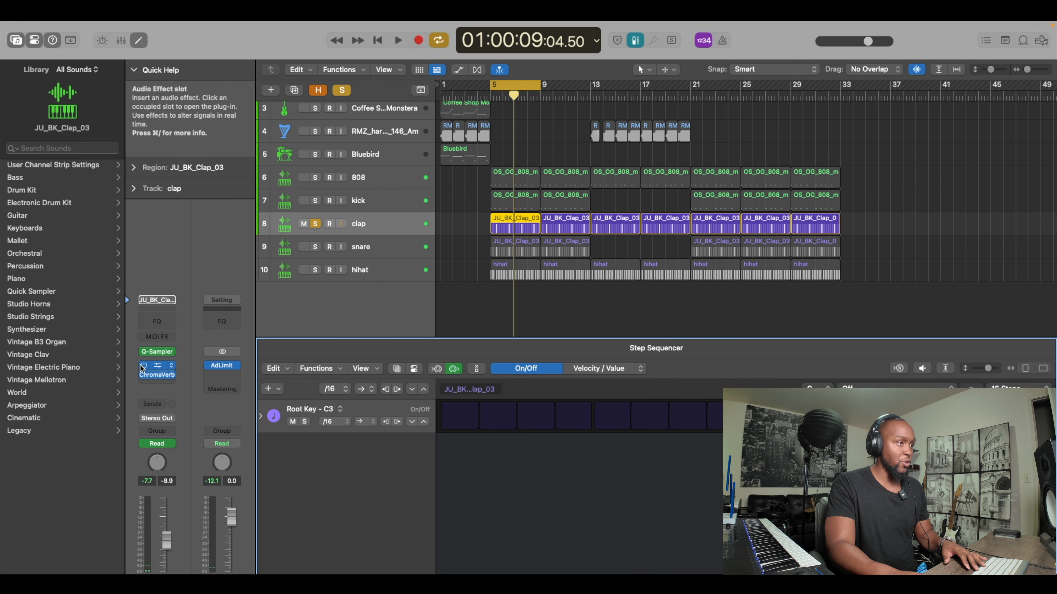
# - Compare the looped clap with Saturation Knob and ChromaVerb bypassed and enabled, leaving both effects on
pyautogui.press('space')
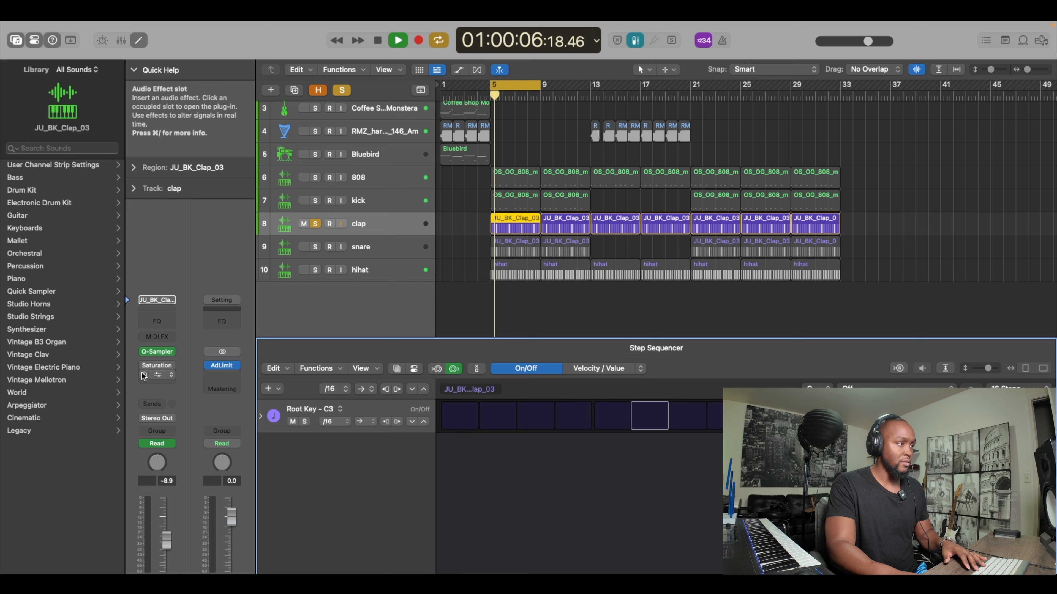
pyautogui.click(143, 374)
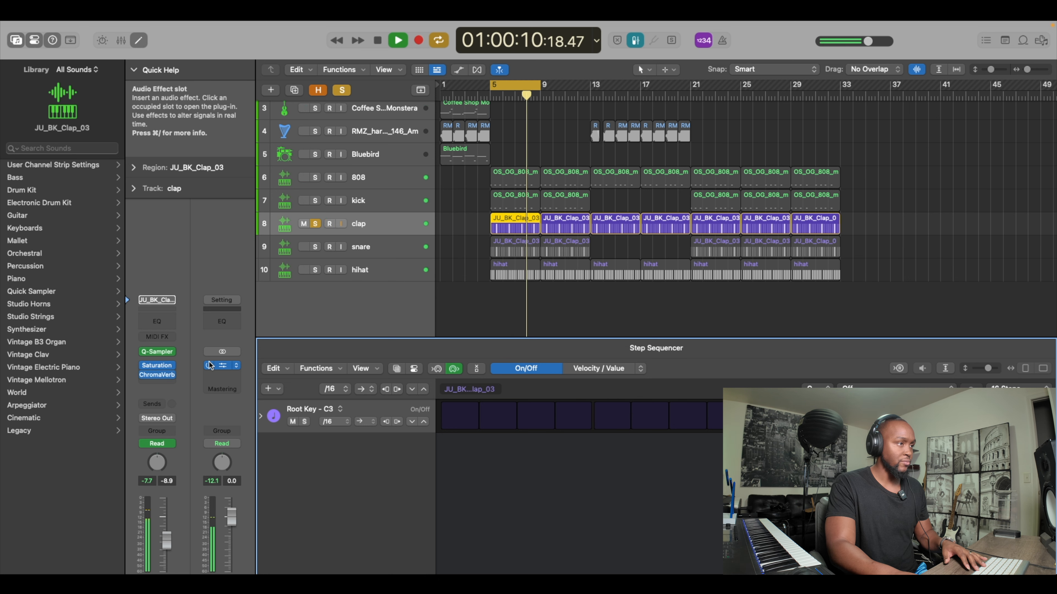
pyautogui.press('space')
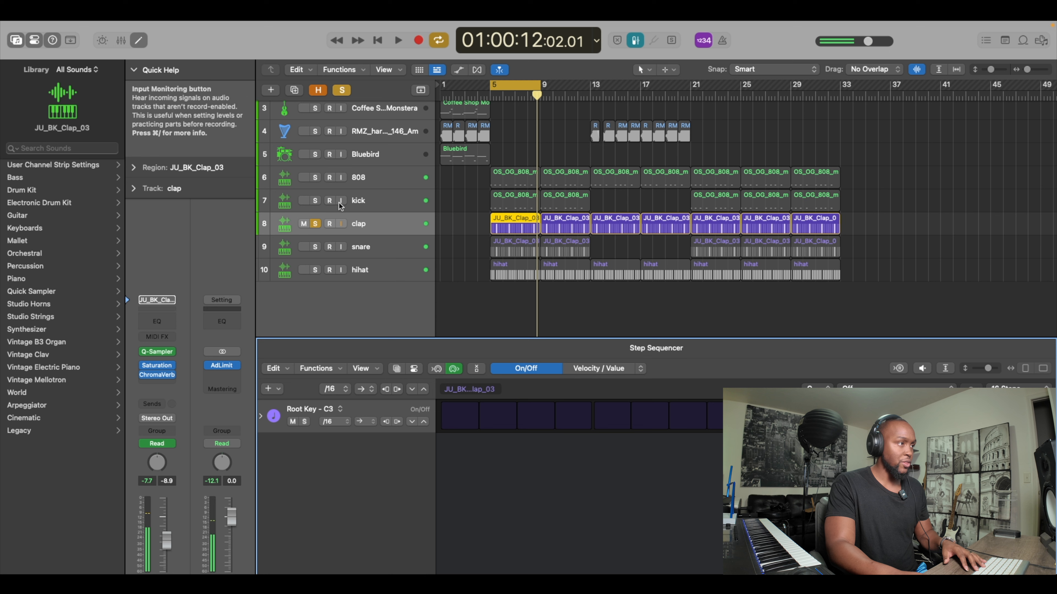
# - Solo the kick and 808 together with the clap, play them and move the cycle range to bars 9 to 13
pyautogui.click(314, 200)
pyautogui.click(315, 177)
pyautogui.press('space')
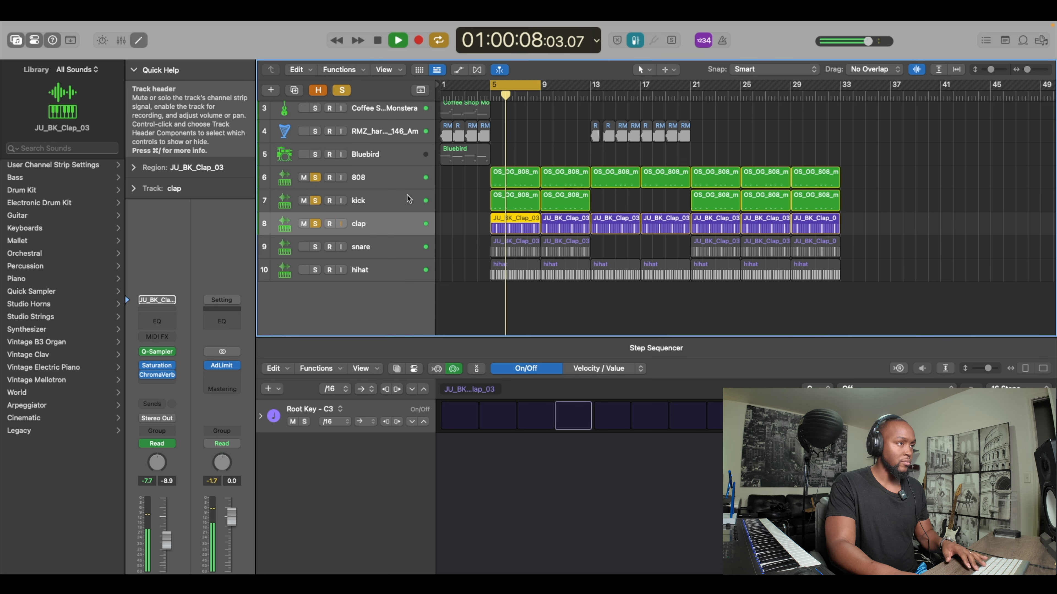
pyautogui.moveTo(521, 86); pyautogui.dragTo(570, 89)
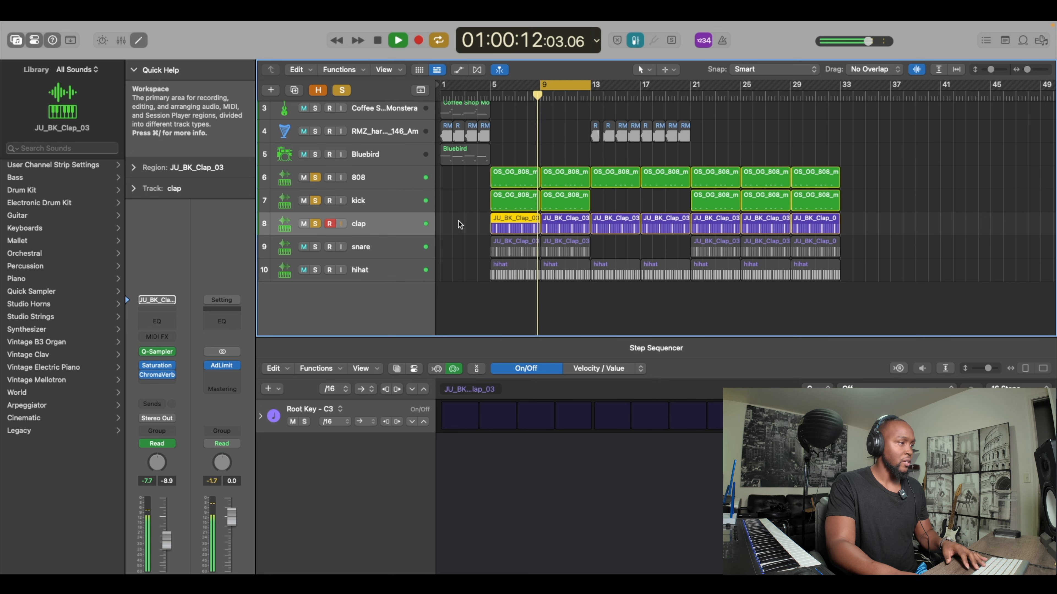
pyautogui.press('space')
# - Solo the snare with the other drums and play bars 9 to 13, then clear the solos and play the full mix
pyautogui.click(385, 250)
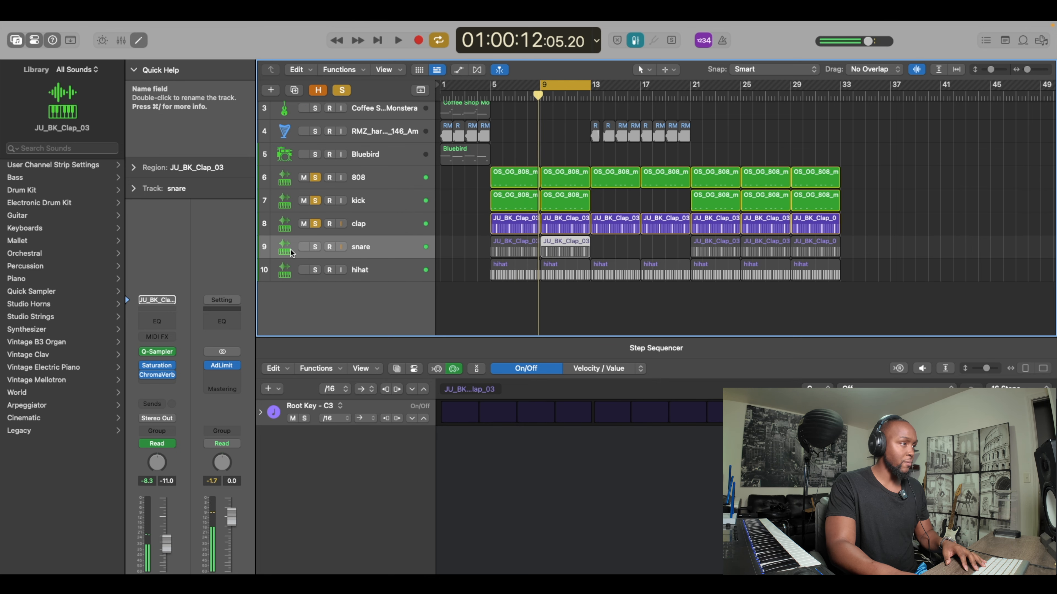
pyautogui.click(315, 247)
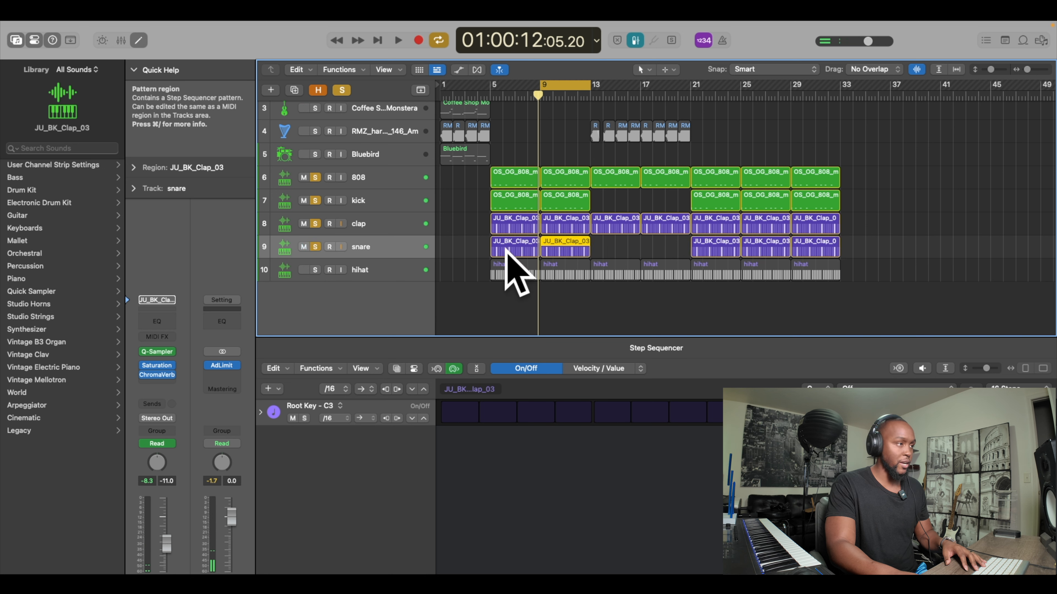
pyautogui.press('space')
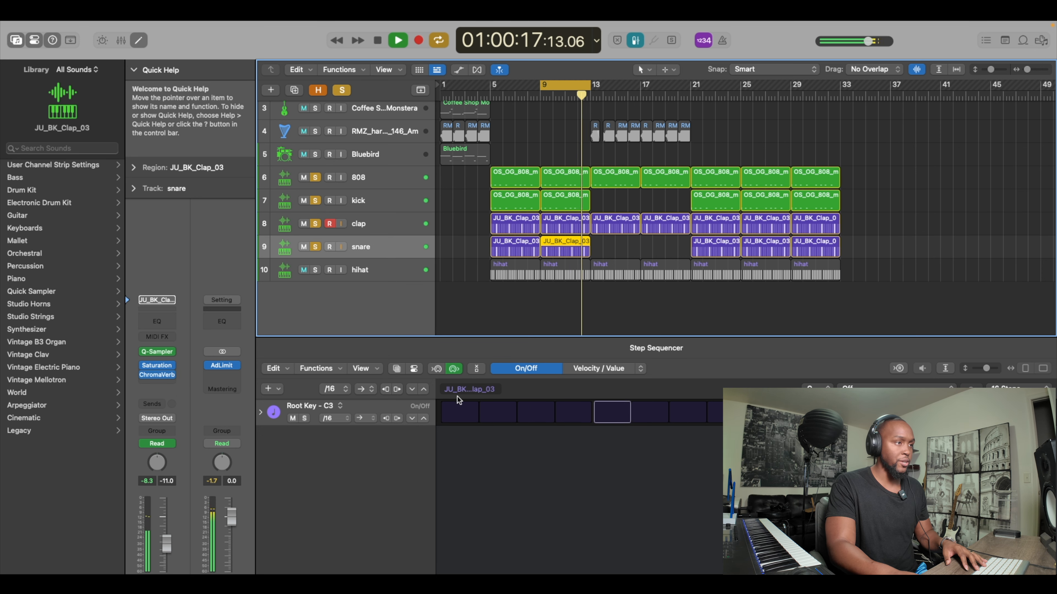
pyautogui.press('space')
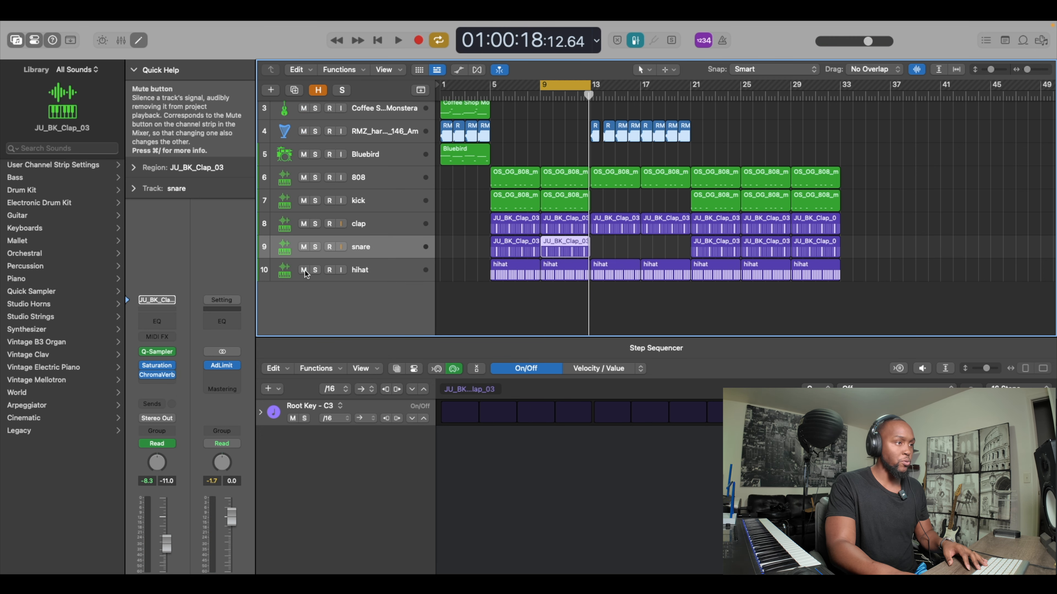
pyautogui.click(304, 270)
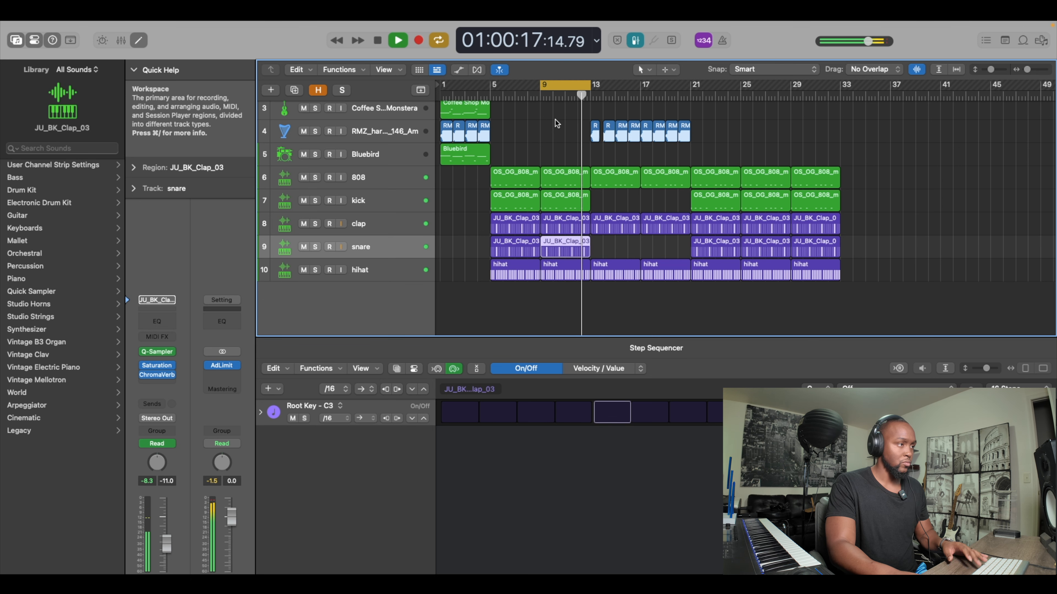
pyautogui.press('space')
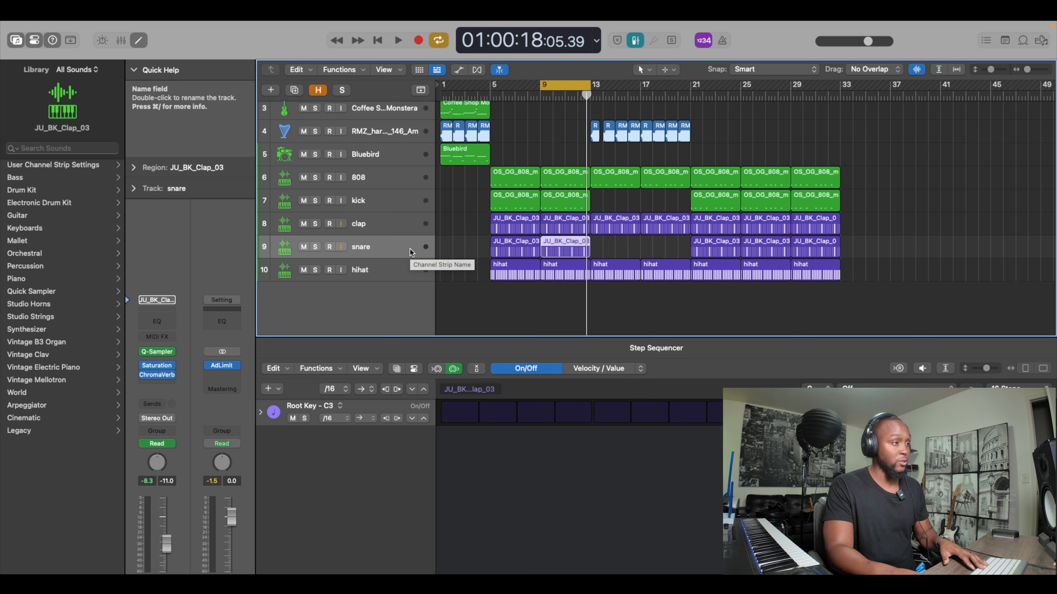
# - Select the hihat track, solo it and play its repeat pattern over bars 9 to 13
pyautogui.click(364, 270)
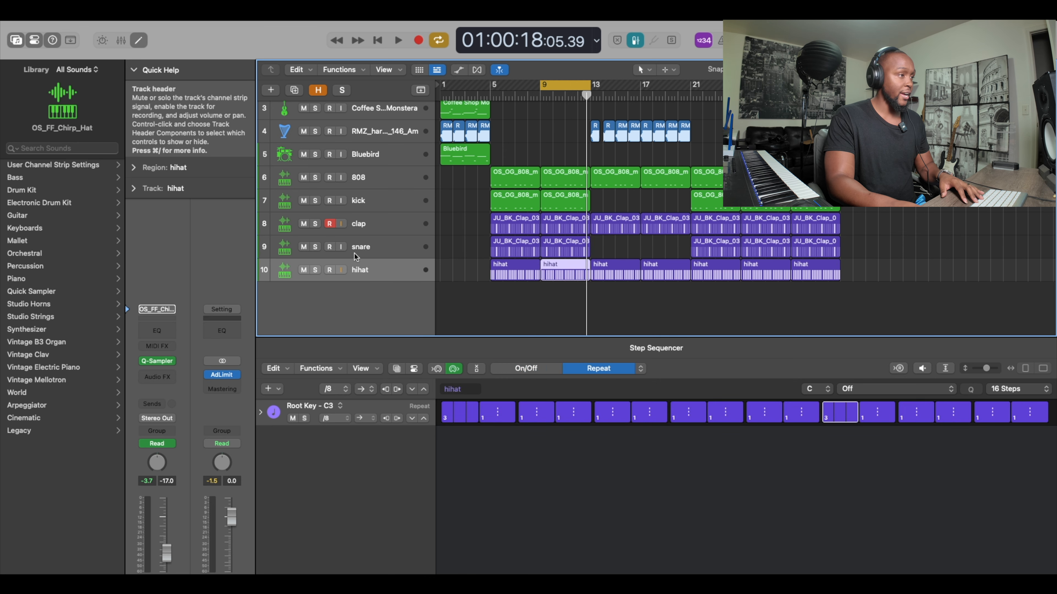
pyautogui.press('s')
pyautogui.press('space')
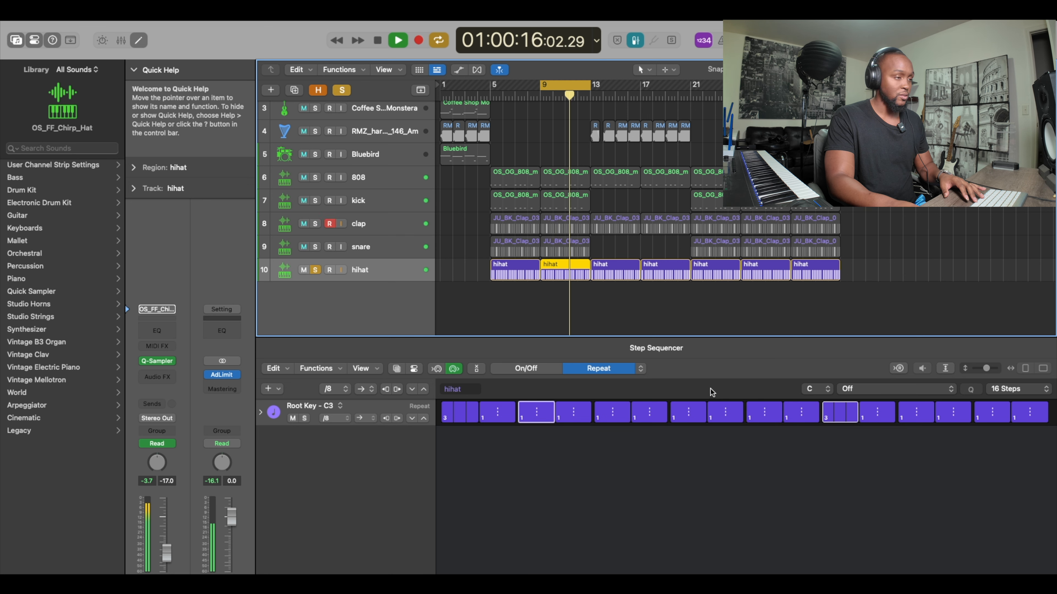
pyautogui.press('space')
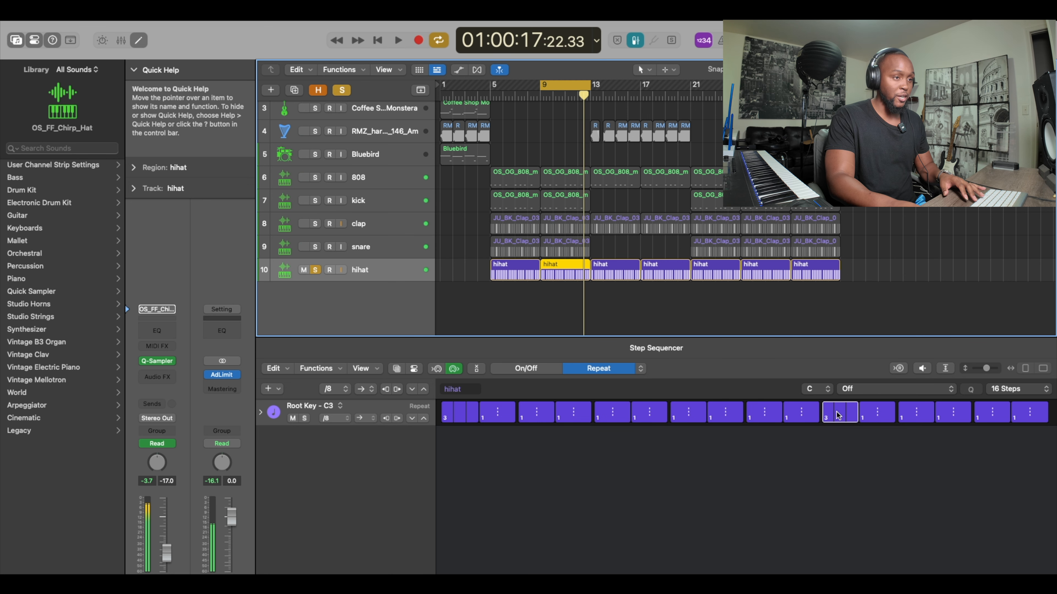
# - Try six repeats on the eleventh step of the hihat pattern, and view the Note Repeat settings
pyautogui.moveTo(842, 418); pyautogui.dragTo(842, 416)
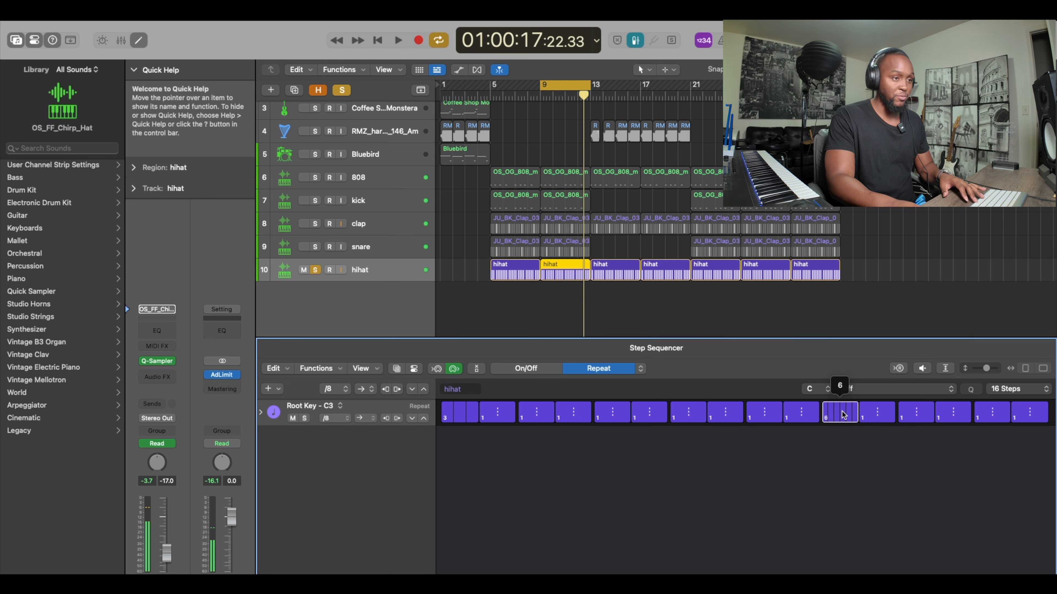
pyautogui.press('space')
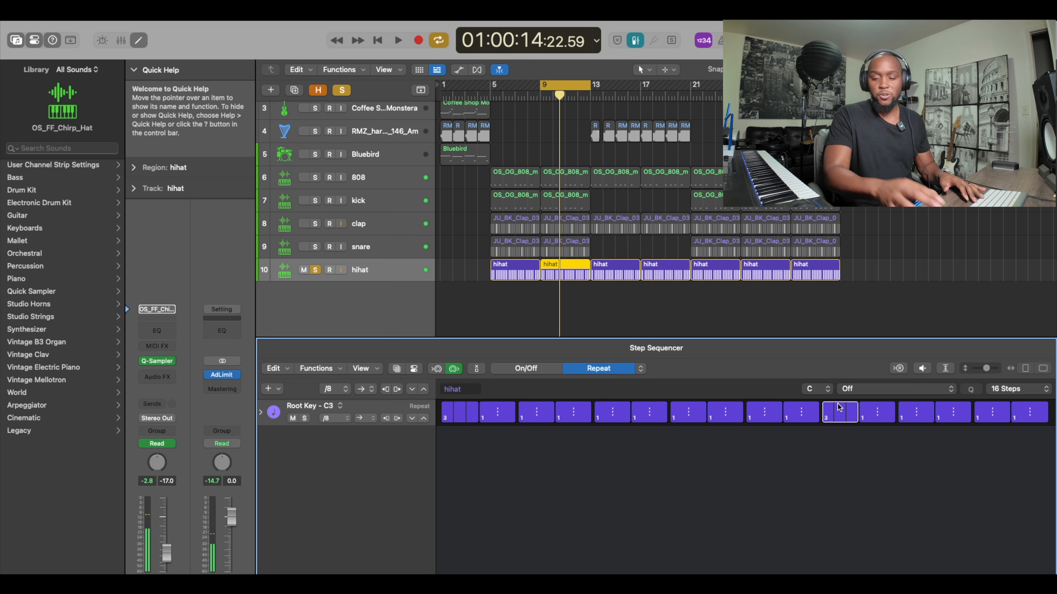
pyautogui.press('n')
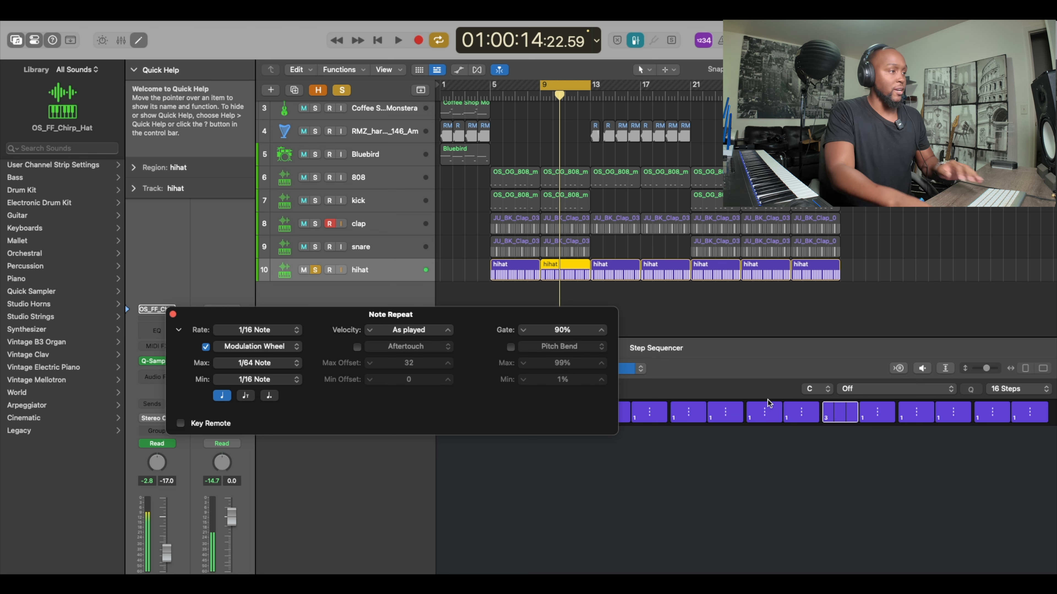
pyautogui.click(173, 315)
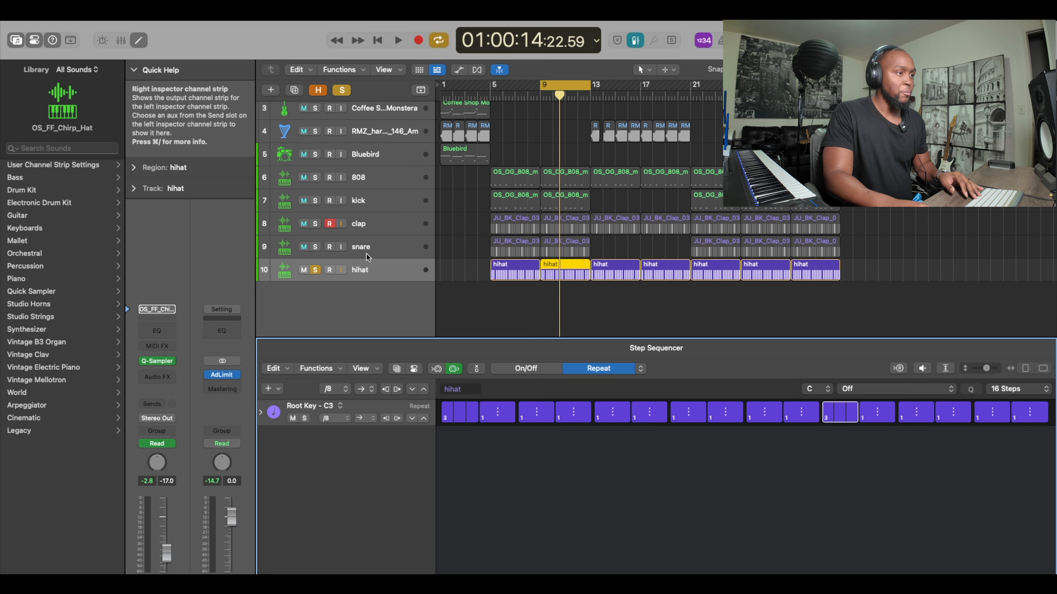
# - Solo the snare, clap, kick and 808 together with the hihat, play bars 9 to 13, and clear all the solos
pyautogui.moveTo(316, 248); pyautogui.dragTo(315, 177)
pyautogui.press('space')
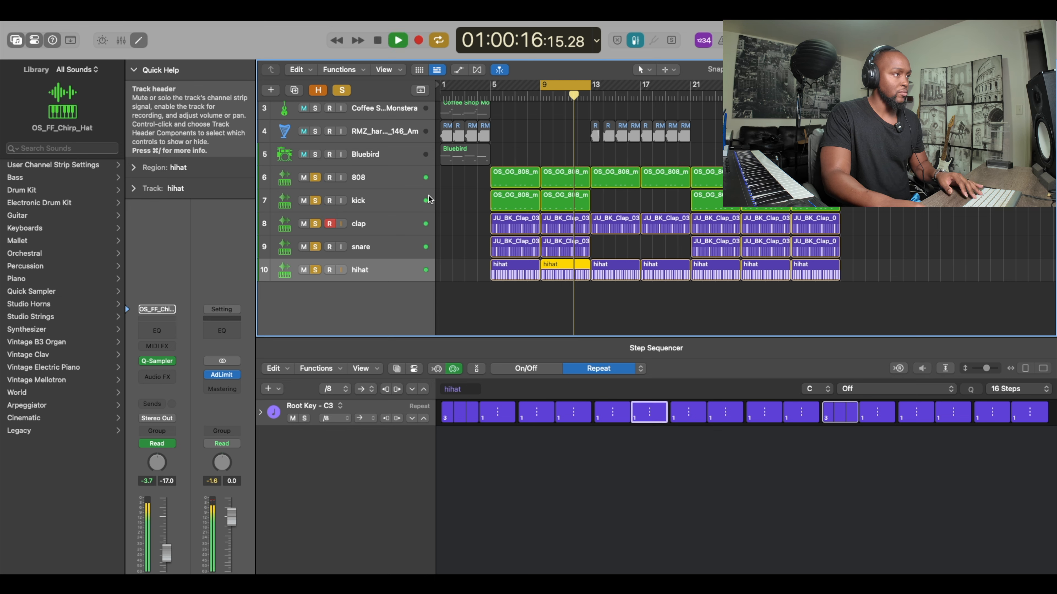
pyautogui.click(315, 178)
pyautogui.press('space')
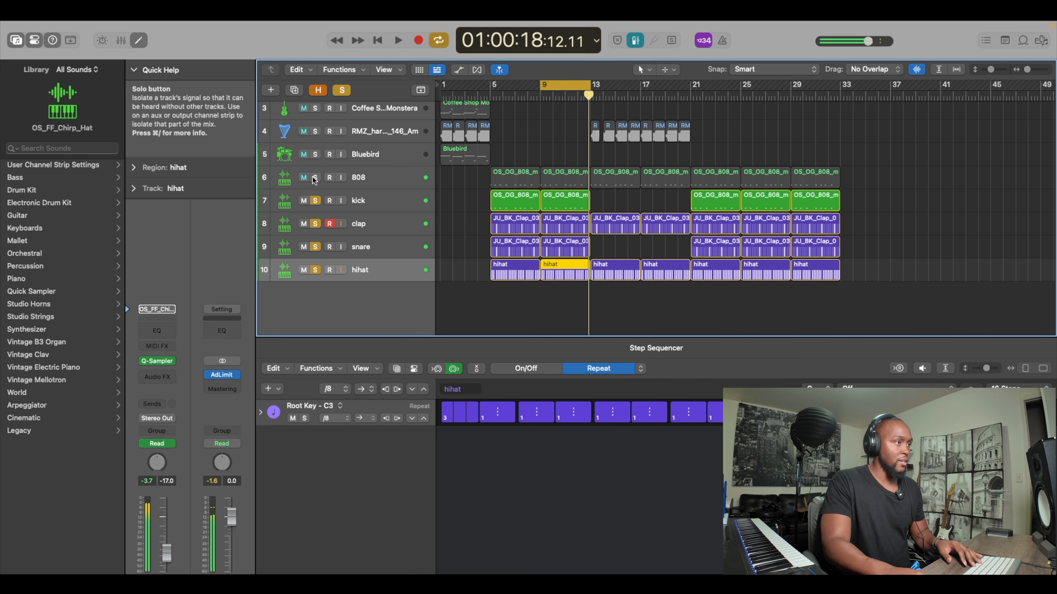
pyautogui.click(315, 200)
pyautogui.click(315, 224)
pyautogui.click(315, 246)
pyautogui.click(315, 269)
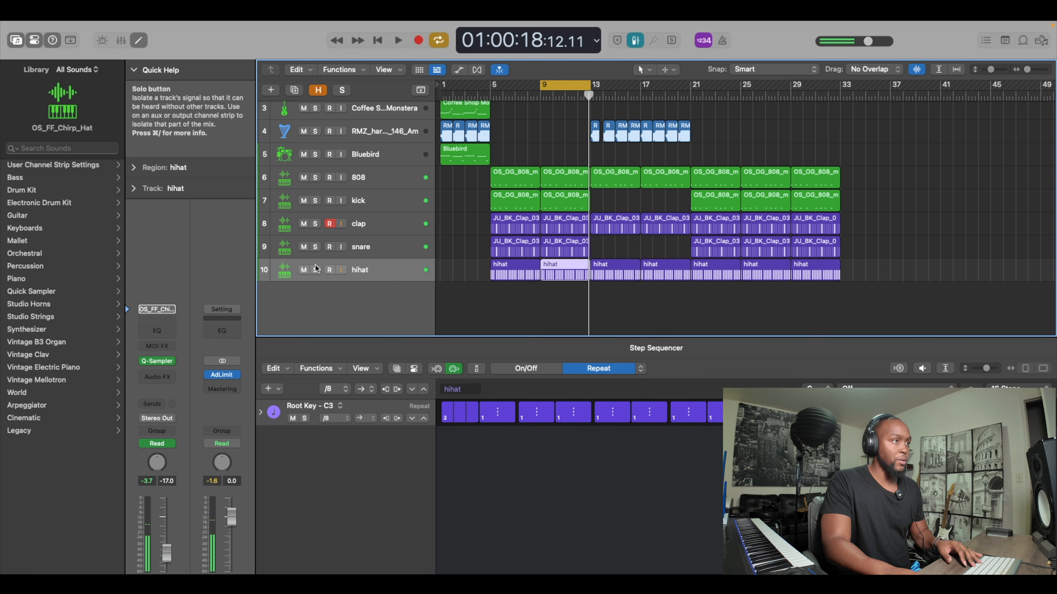
# - Turn off the cycle range and play the full mix from just before bar 9 into the section after bar 13
pyautogui.scroll(5, 424, 240)
pyautogui.click(556, 85)
pyautogui.click(537, 96)
pyautogui.press('space')
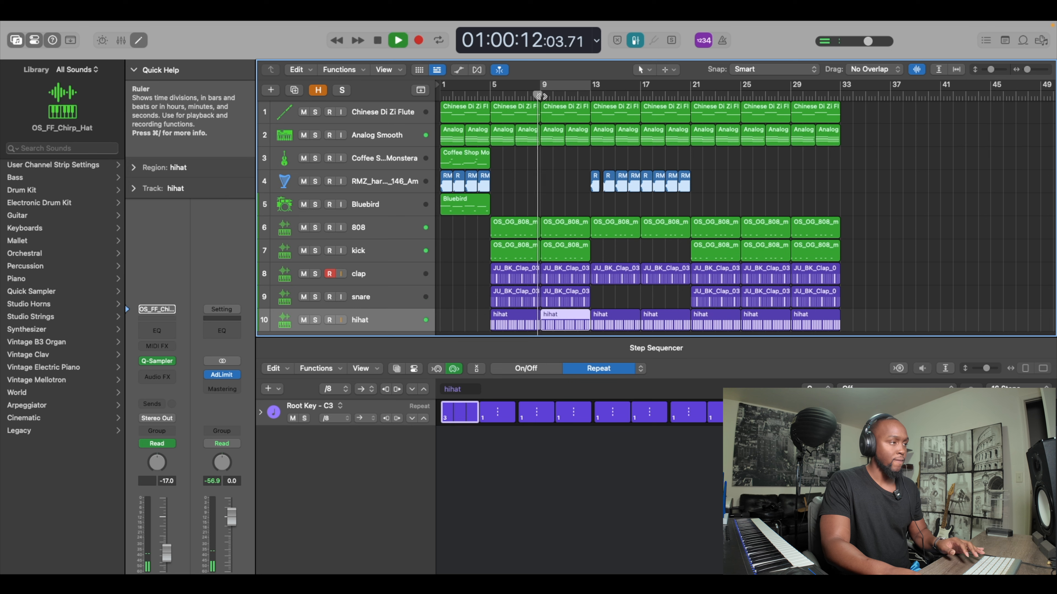
pyautogui.hscroll(2, 542, 96)
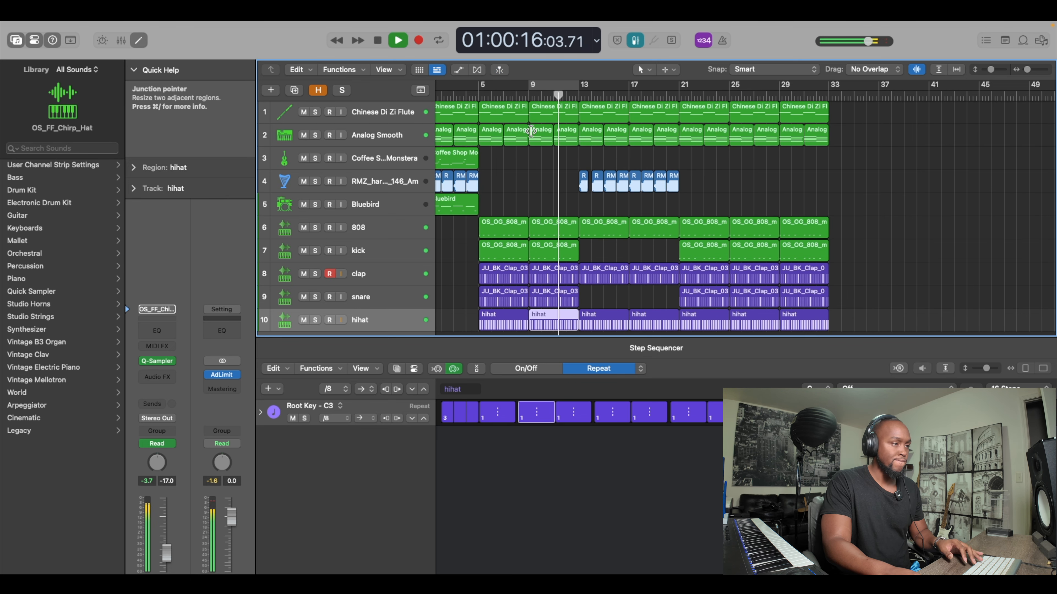
pyautogui.scroll(-2, 540, 141)
pyautogui.hscroll(-1, 541, 141)
pyautogui.scroll(2, 539, 141)
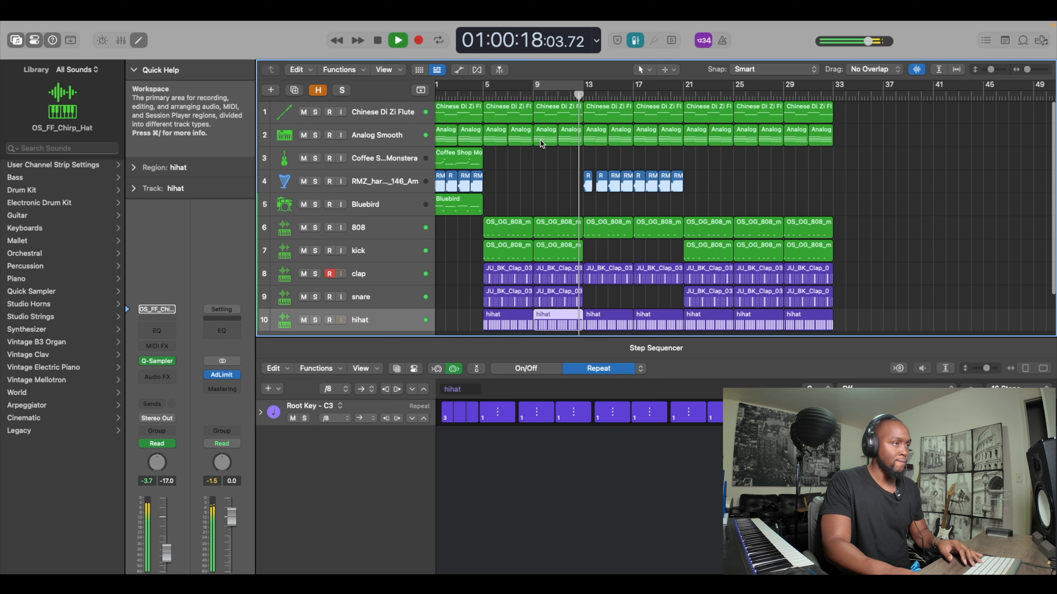
pyautogui.hscroll(1, 540, 139)
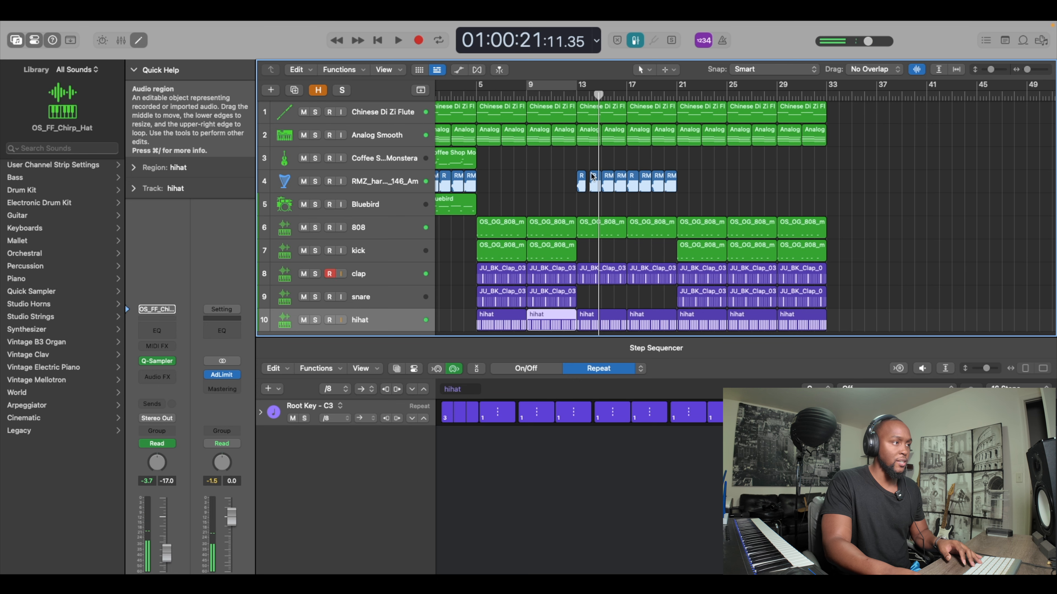
# - Look over the drum regions from bar 13 onward and play the full mix from just before bar 13
pyautogui.scroll(-3, 592, 171)
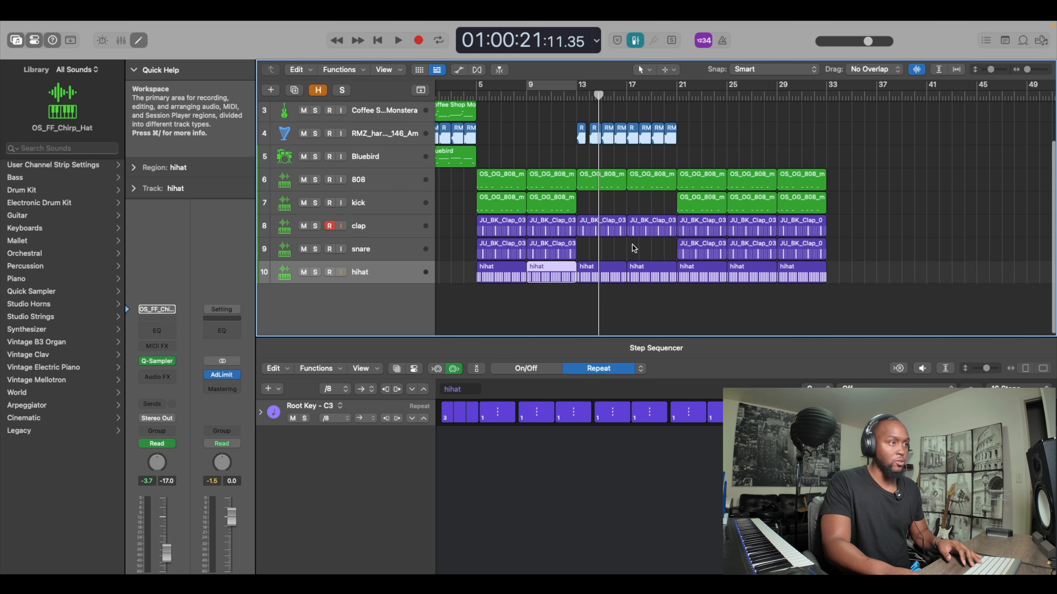
pyautogui.scroll(1, 636, 249)
pyautogui.scroll(2, 635, 249)
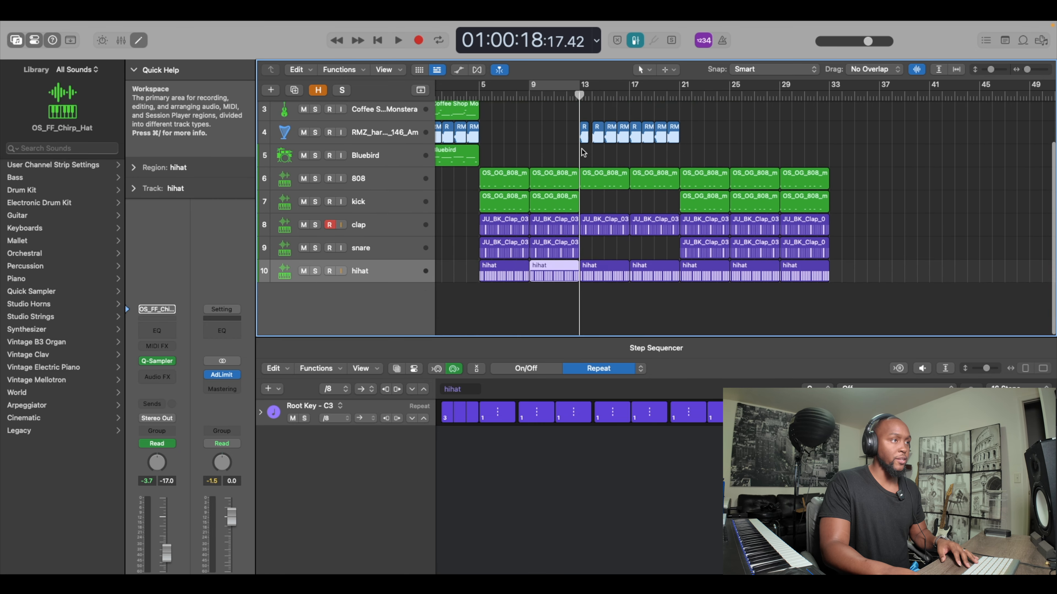
pyautogui.scroll(3, 575, 107)
pyautogui.press('space')
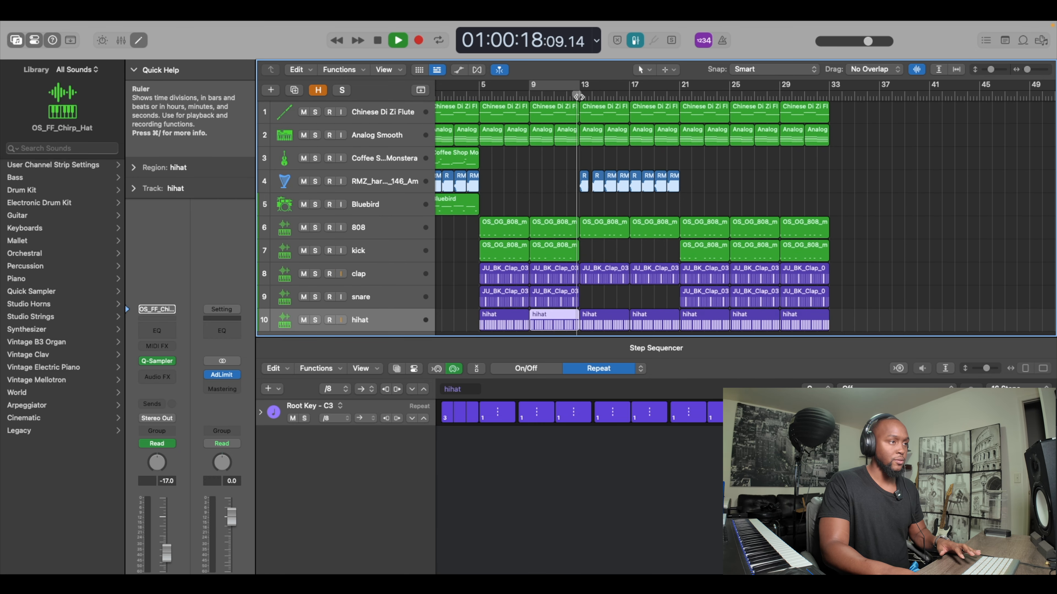